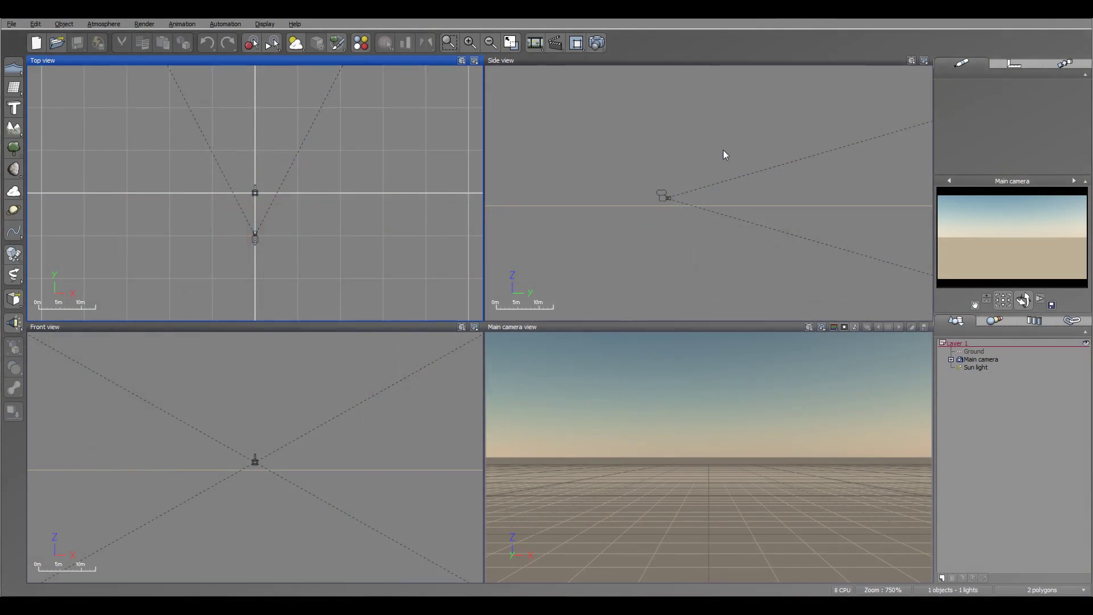
Add a cube primitive to the scene.
{"action": "right_click_drag", "start_coordinate": [719, 146], "coordinate": [763, 141]}
{"action": "scroll", "coordinate": [649, 218], "scroll_direction": "up", "scroll_amount": 10}
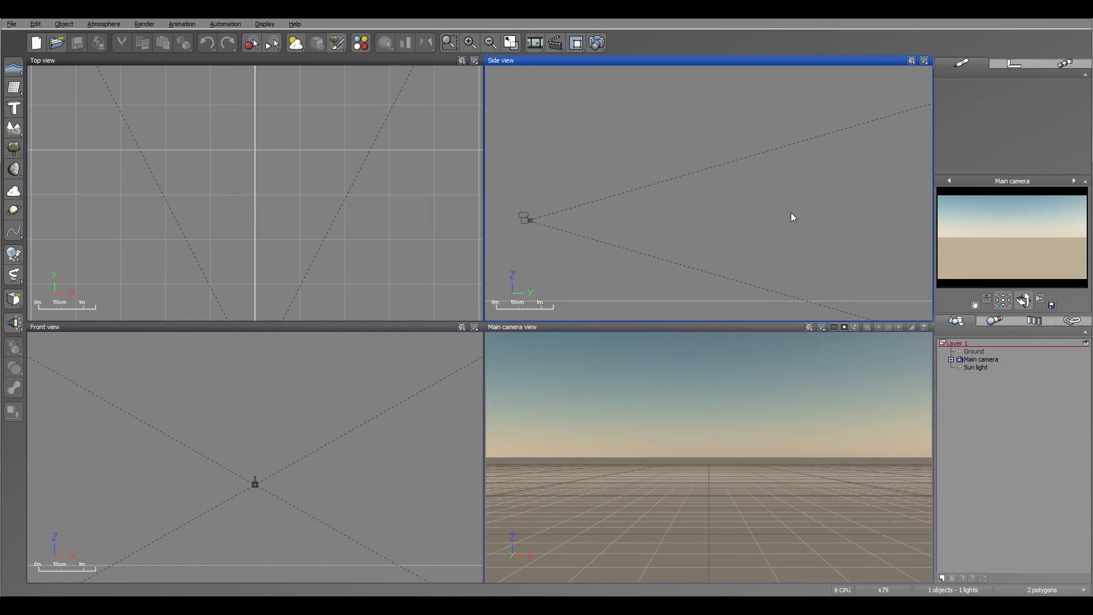
{"action": "right_click_drag", "start_coordinate": [781, 211], "coordinate": [754, 203]}
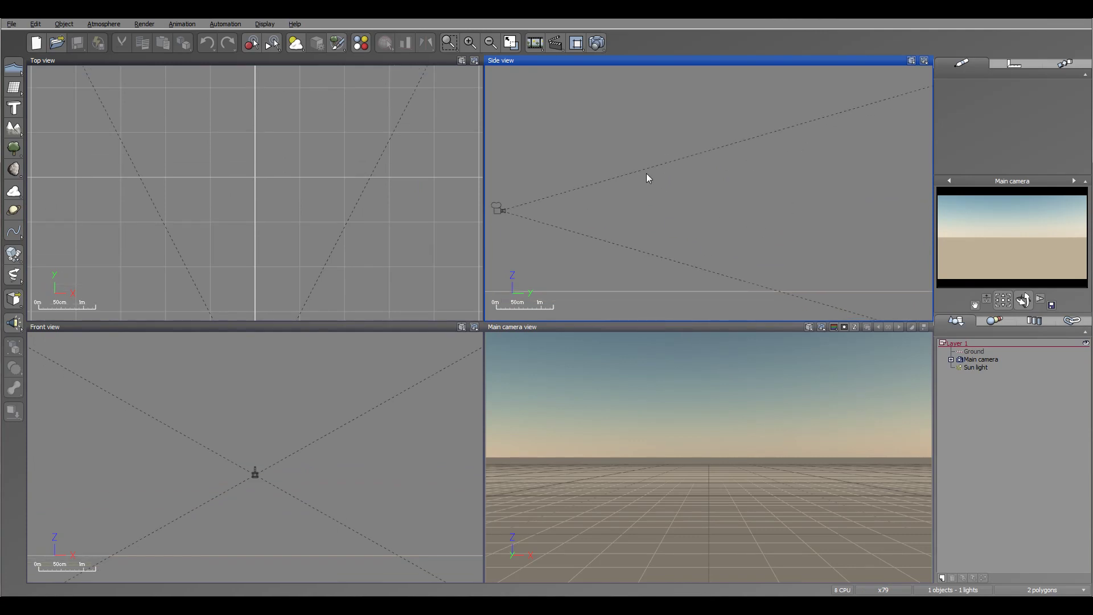
{"action": "left_click_drag", "start_coordinate": [20, 83], "coordinate": [69, 93]}
{"action": "right_click_drag", "start_coordinate": [698, 213], "coordinate": [669, 216]}
{"action": "scroll", "coordinate": [668, 215], "scroll_direction": "down", "scroll_amount": 5}
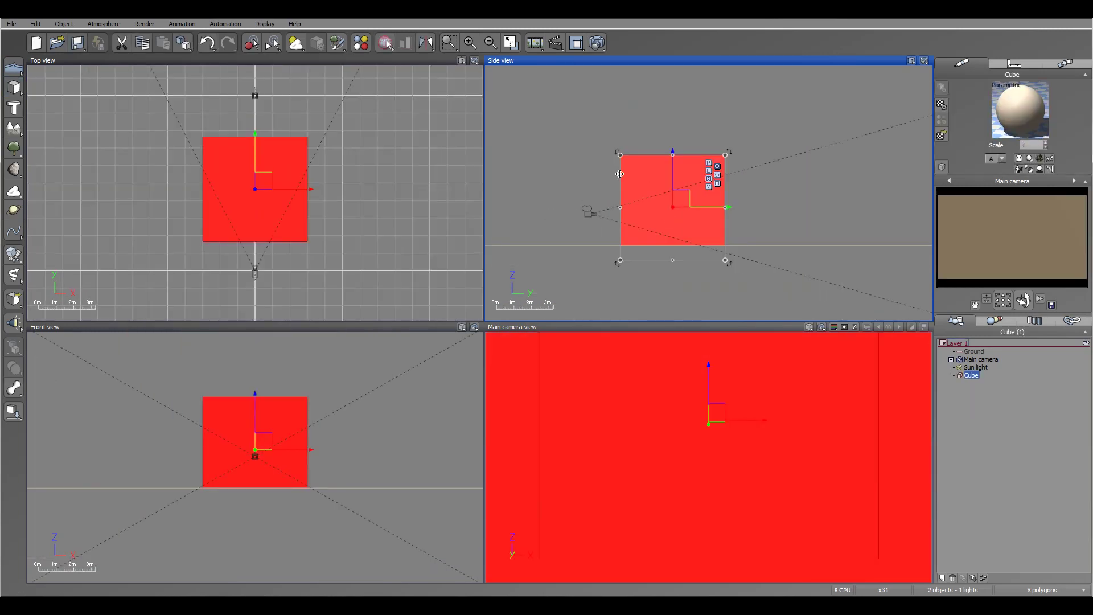
Shrink the cube onto the ground in front of the camera, and move the camera back and down to a height of 1.34 m.
{"action": "left_click_drag", "start_coordinate": [621, 154], "coordinate": [733, 213]}
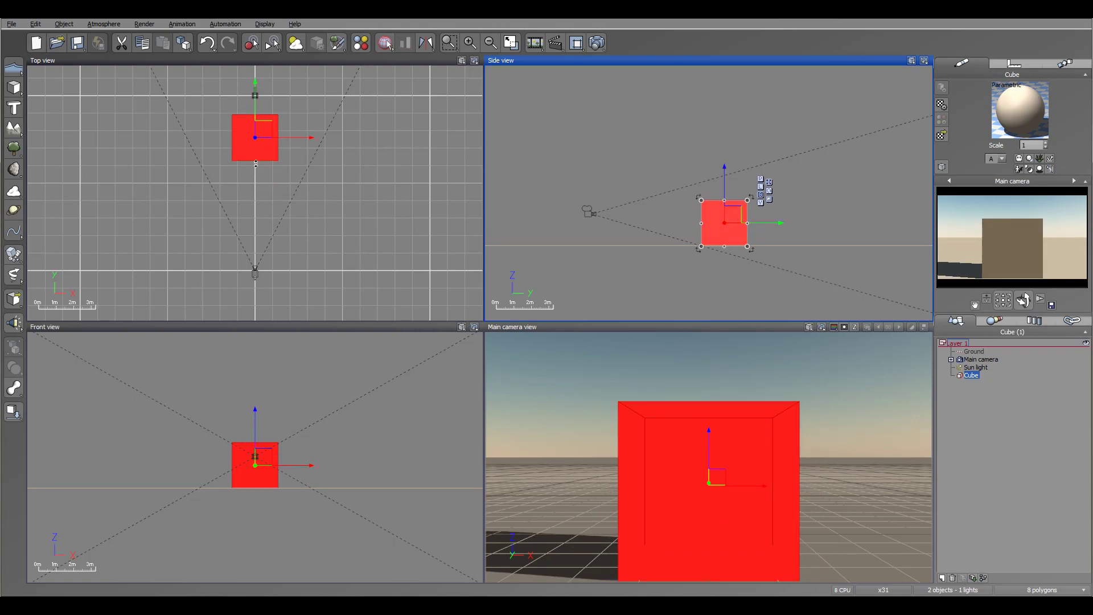
{"action": "left_click_drag", "start_coordinate": [257, 130], "coordinate": [257, 155]}
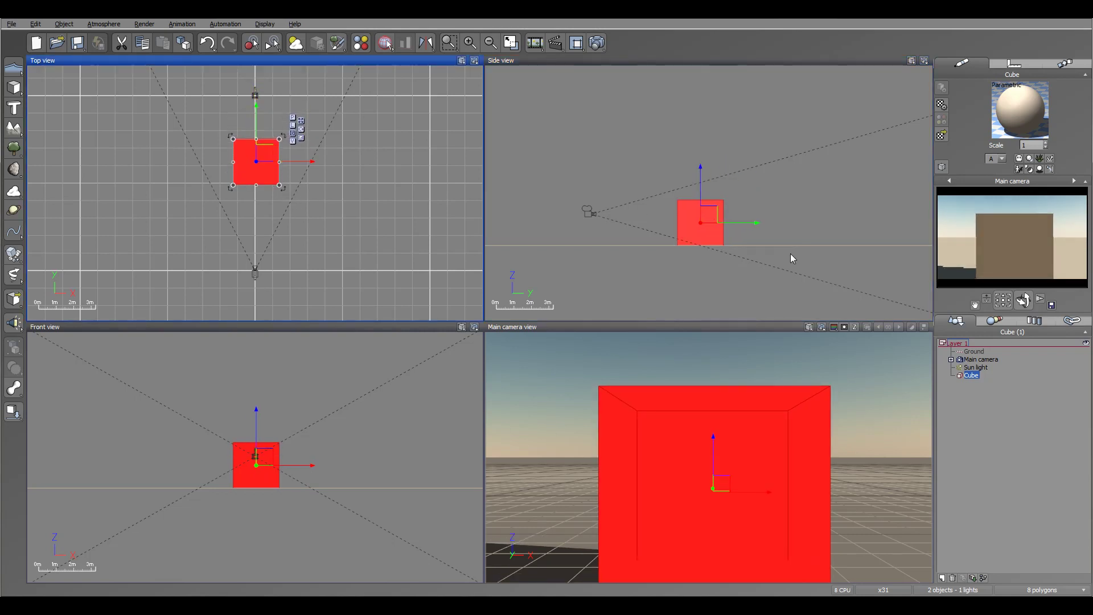
{"action": "right_click_drag", "start_coordinate": [694, 209], "coordinate": [691, 177]}
{"action": "left_click_drag", "start_coordinate": [571, 151], "coordinate": [632, 222]}
{"action": "left_click_drag", "start_coordinate": [599, 178], "coordinate": [580, 185]}
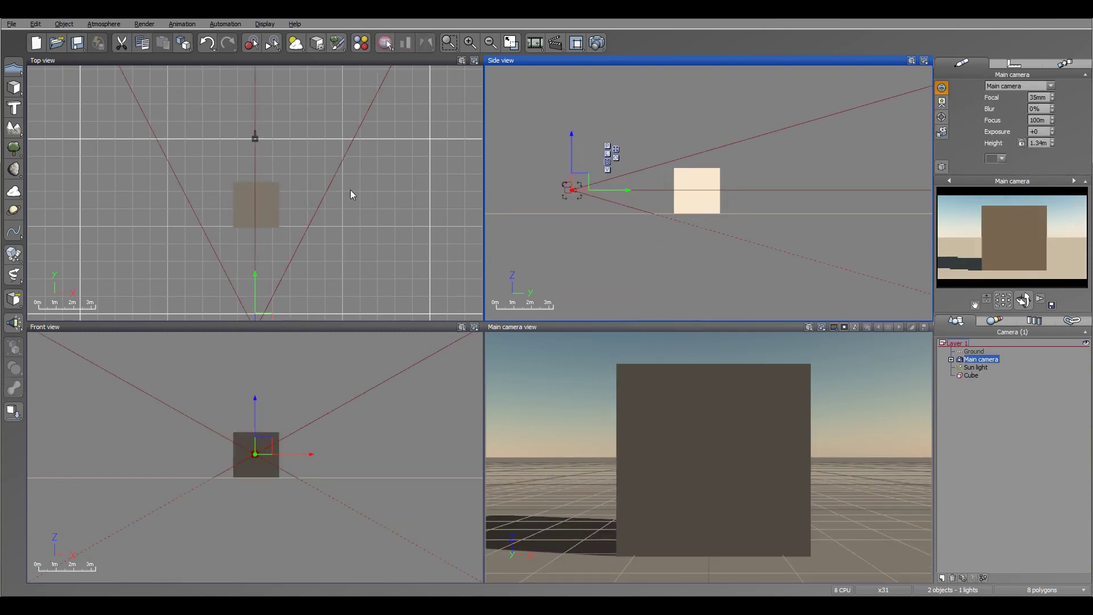
{"action": "right_click_drag", "start_coordinate": [388, 182], "coordinate": [444, 140]}
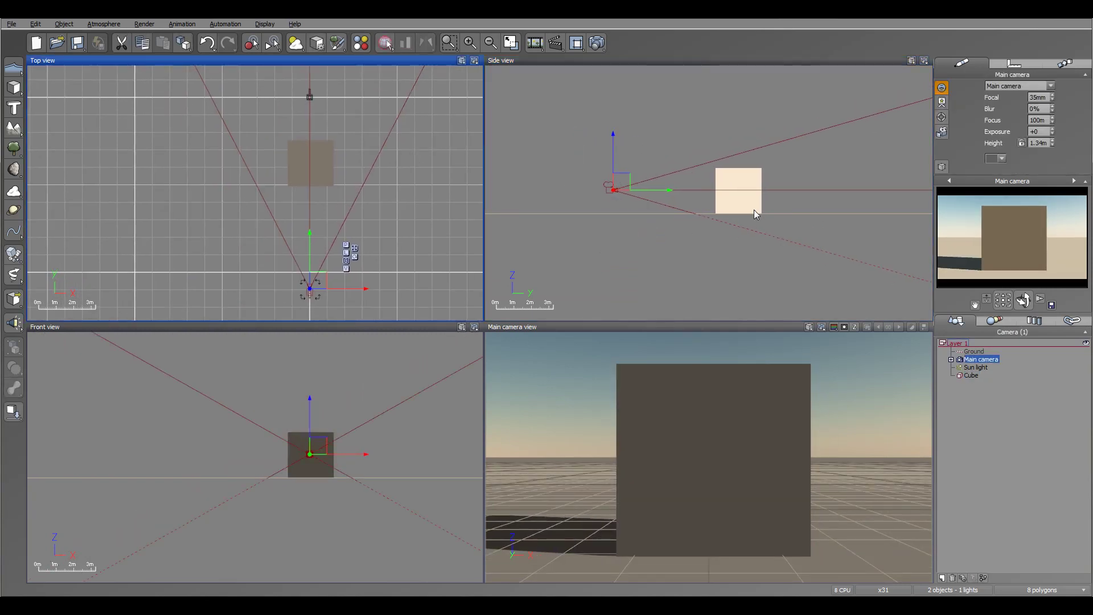
Set the cube's material coloring mode to Mapped picture and load top.jpg from the Box folder.
{"action": "left_click", "coordinate": [338, 147]}
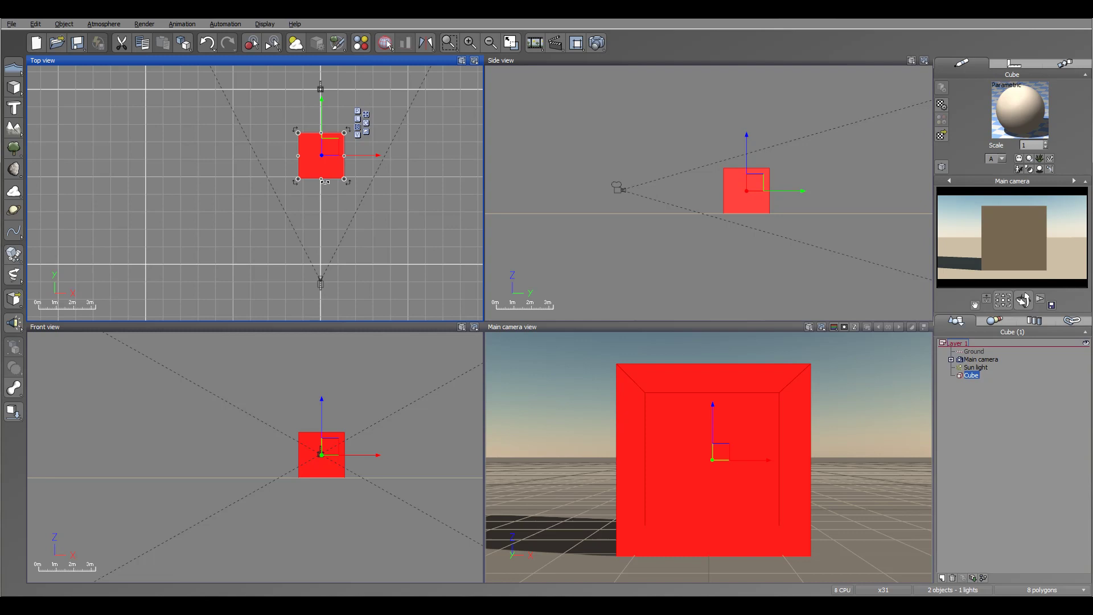
{"action": "scroll", "coordinate": [327, 185], "scroll_direction": "up", "scroll_amount": 2}
{"action": "scroll", "coordinate": [327, 185], "scroll_direction": "down", "scroll_amount": 1}
{"action": "right_click_drag", "start_coordinate": [362, 156], "coordinate": [317, 160]}
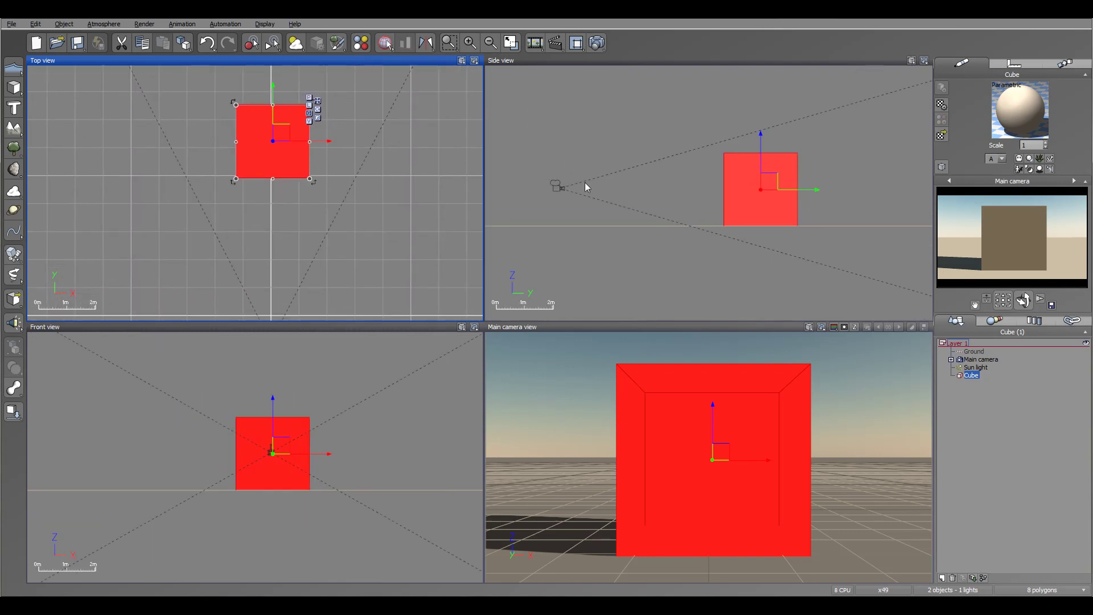
{"action": "double_click", "coordinate": [1017, 94]}
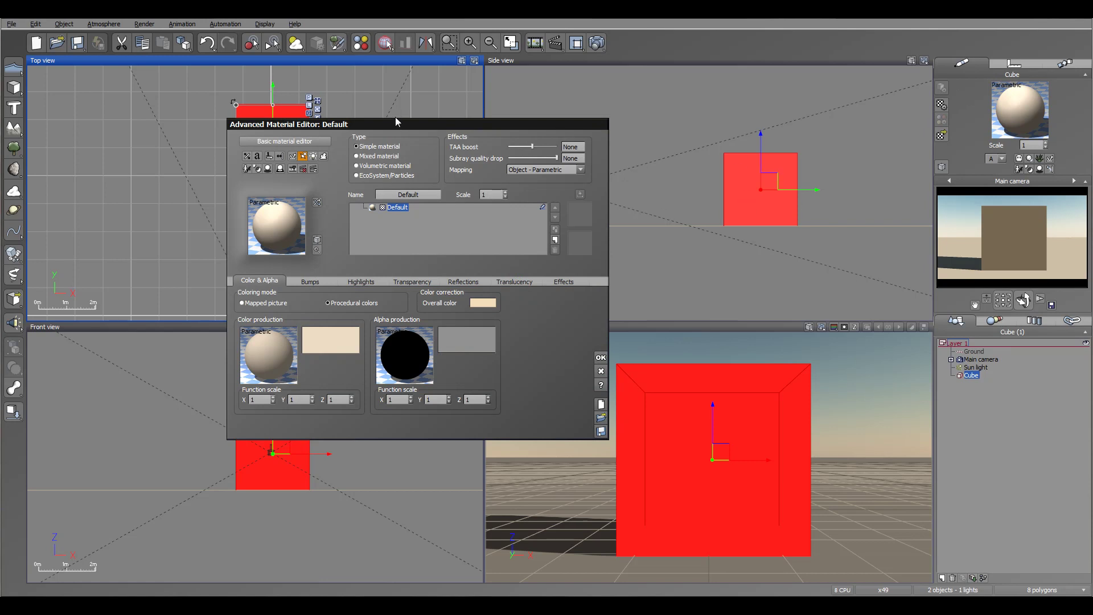
{"action": "left_click_drag", "start_coordinate": [396, 121], "coordinate": [367, 101]}
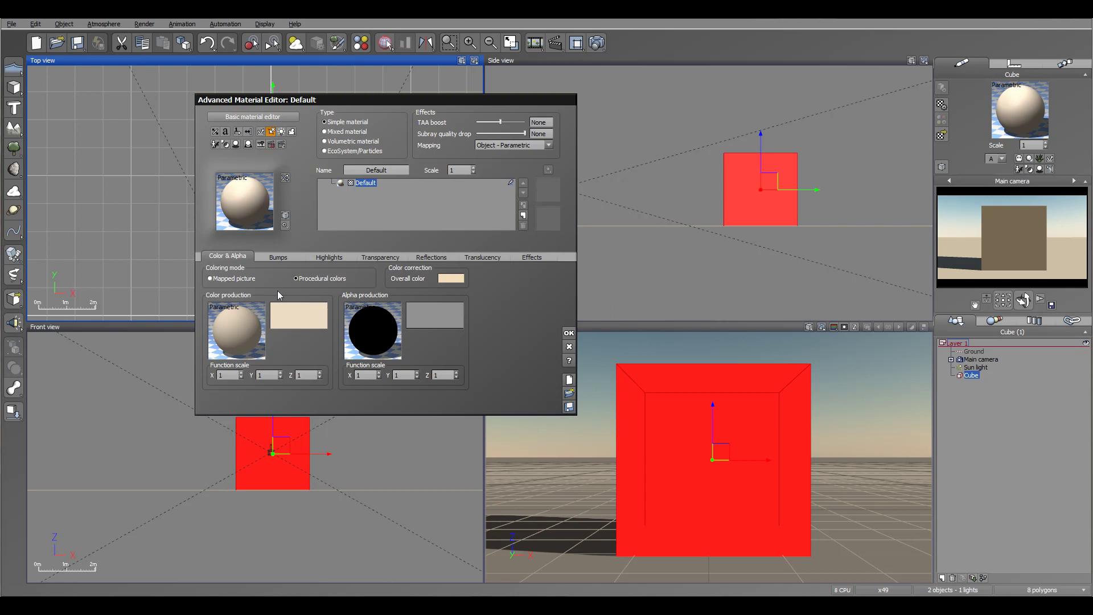
{"action": "left_click", "coordinate": [246, 278]}
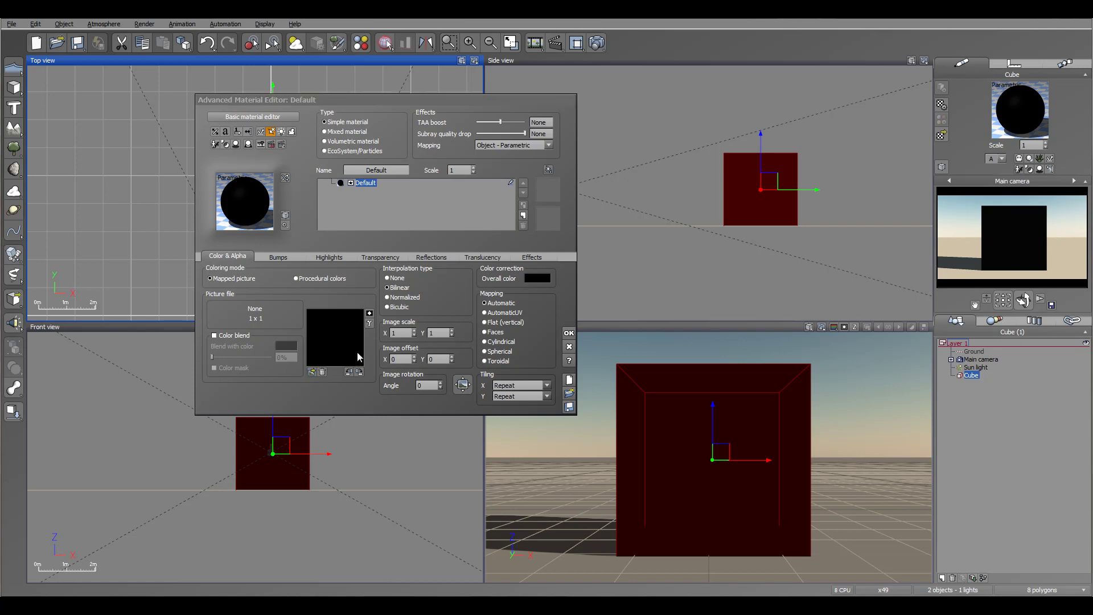
{"action": "left_click", "coordinate": [312, 371]}
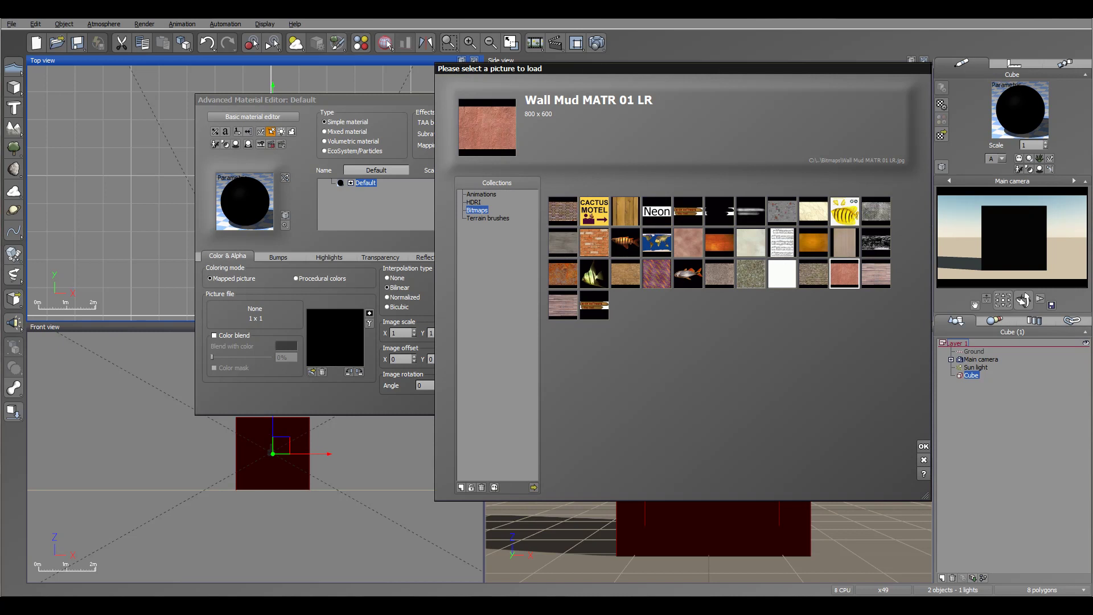
{"action": "left_click", "coordinate": [534, 487]}
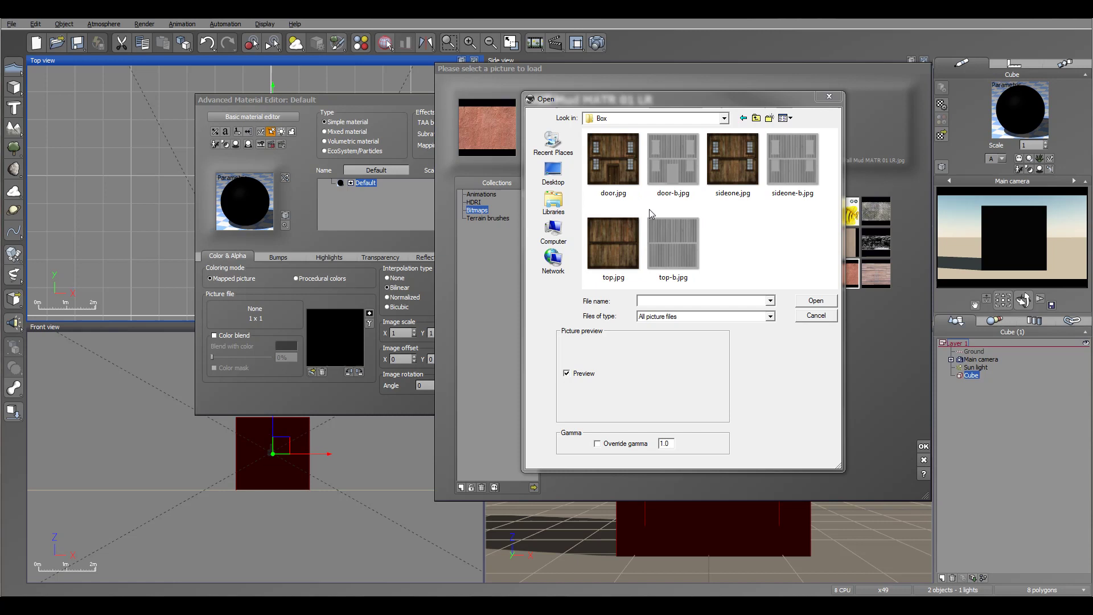
{"action": "left_click", "coordinate": [609, 236]}
{"action": "left_click", "coordinate": [816, 301]}
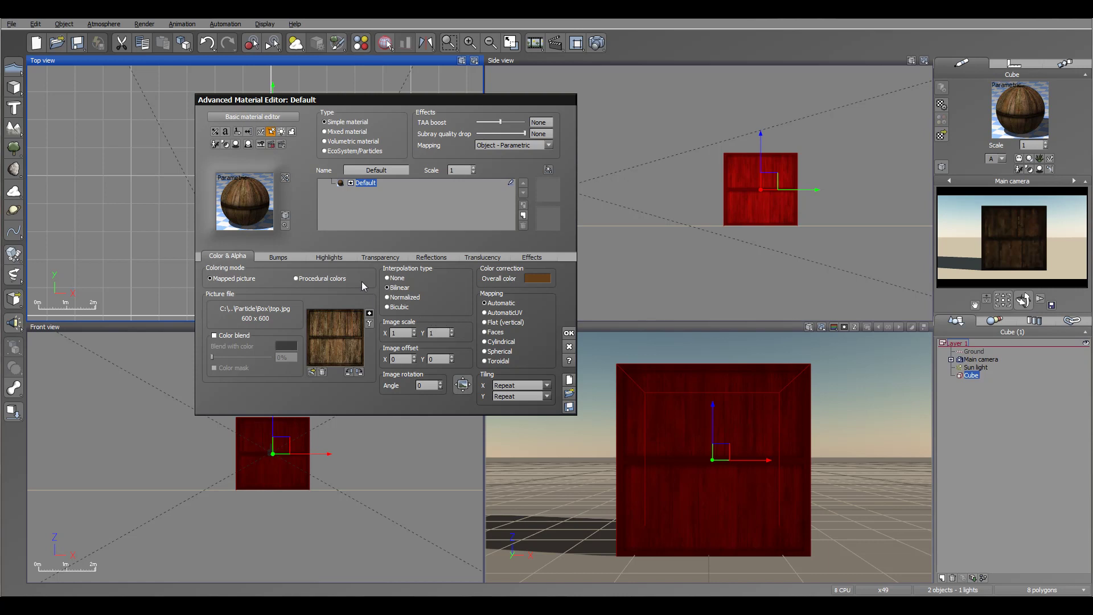
Add a projected texture map node above the Bump output in the material's bump function, moving the color texture node aside.
{"action": "left_click", "coordinate": [276, 257]}
{"action": "right_click", "coordinate": [237, 291]}
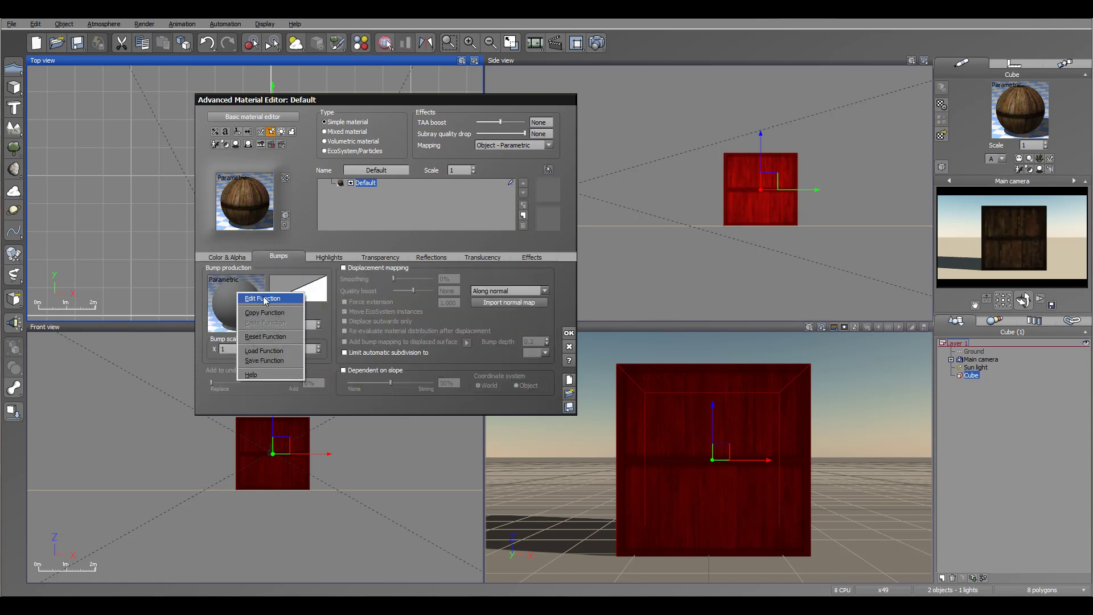
{"action": "left_click", "coordinate": [263, 297]}
{"action": "left_click", "coordinate": [431, 266]}
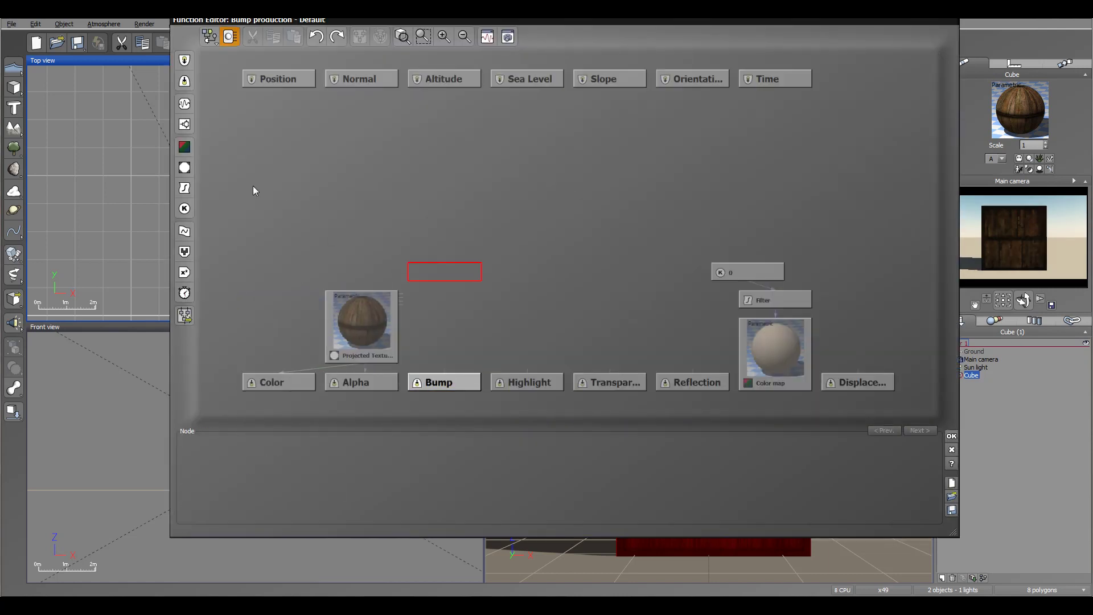
{"action": "left_click", "coordinate": [184, 168]}
{"action": "left_click_drag", "start_coordinate": [365, 333], "coordinate": [309, 251]}
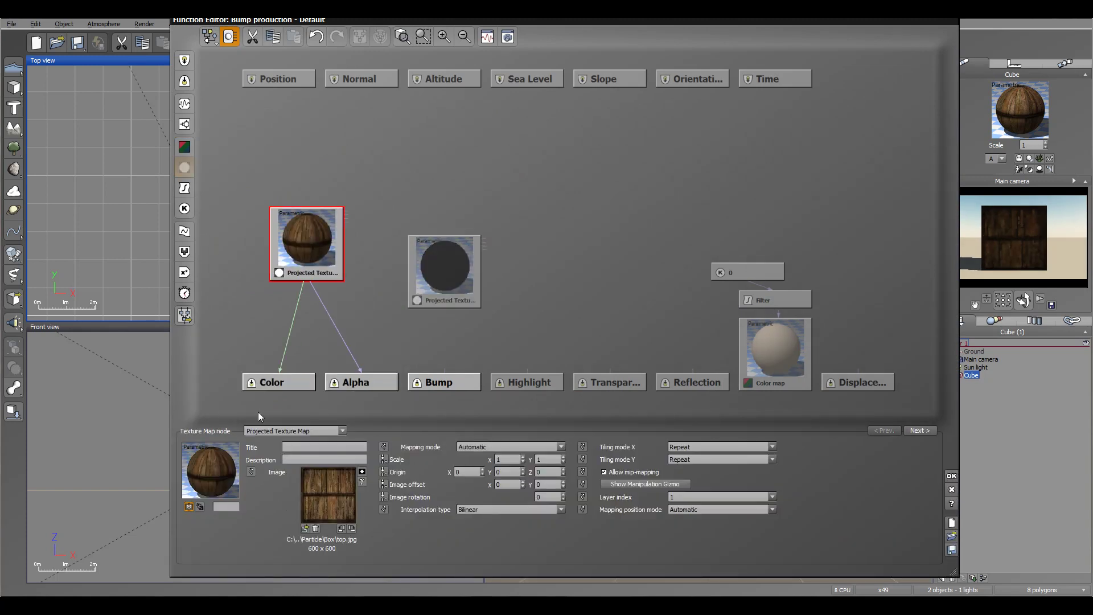
Load top-b.jpg from the Box folder into the new texture map node.
{"action": "left_click", "coordinate": [436, 282]}
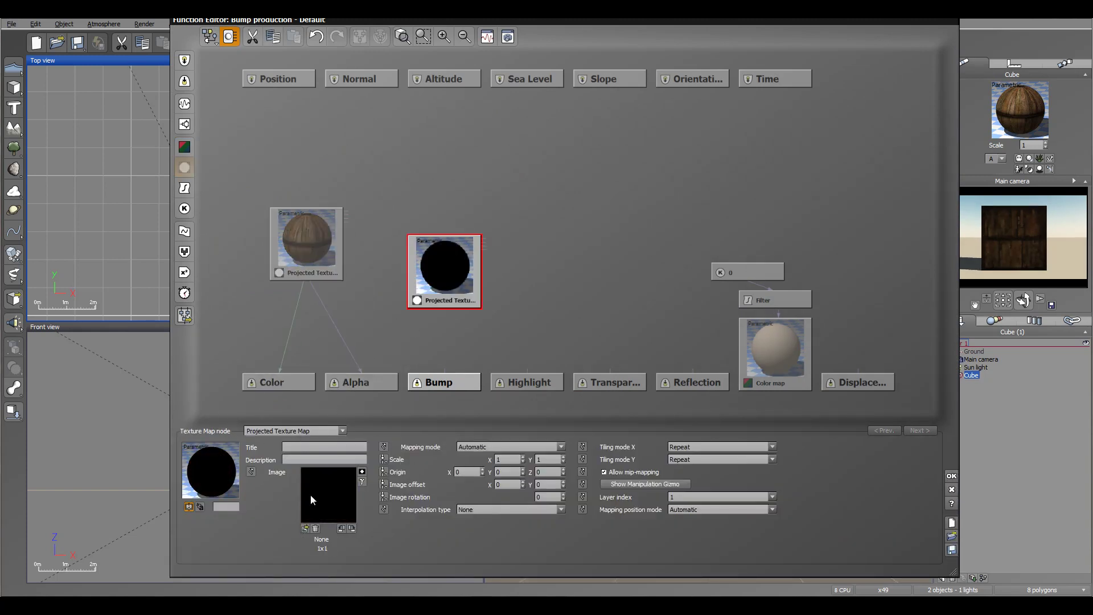
{"action": "left_click", "coordinate": [309, 529]}
{"action": "left_click", "coordinate": [533, 488]}
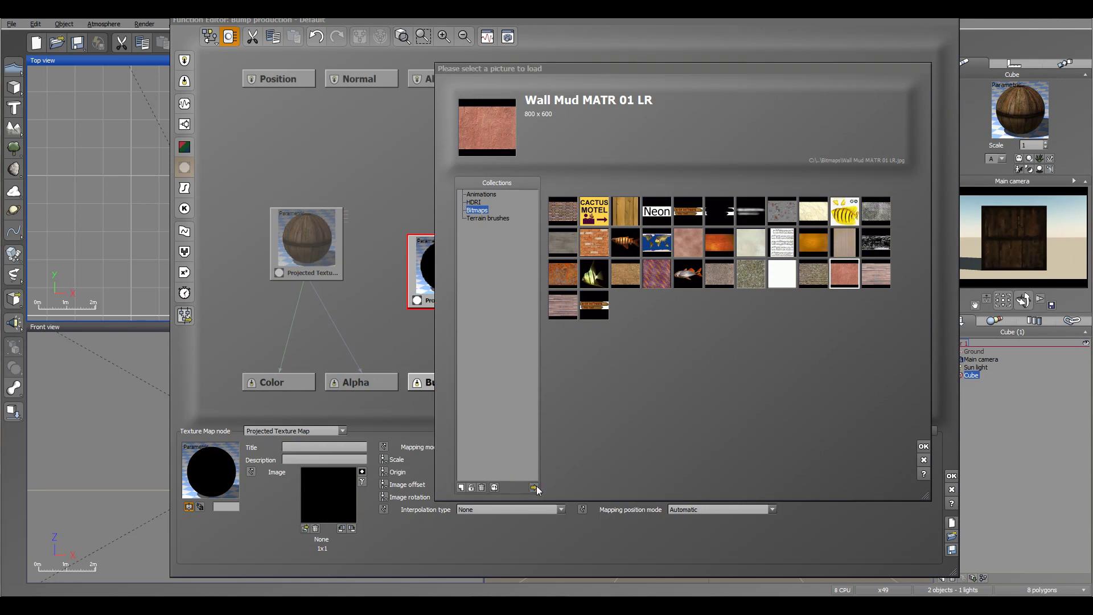
{"action": "left_click", "coordinate": [683, 250]}
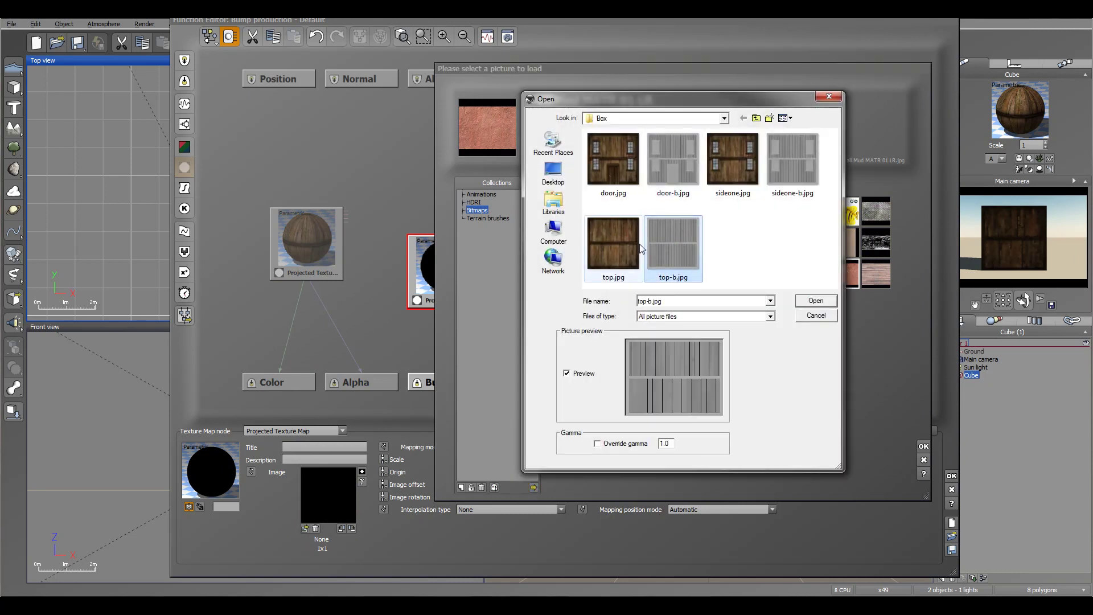
{"action": "left_click", "coordinate": [826, 301]}
Connect the top-b.jpg node's Grayscale output to Bump and accept the bump function.
{"action": "left_click_drag", "start_coordinate": [444, 372], "coordinate": [442, 306]}
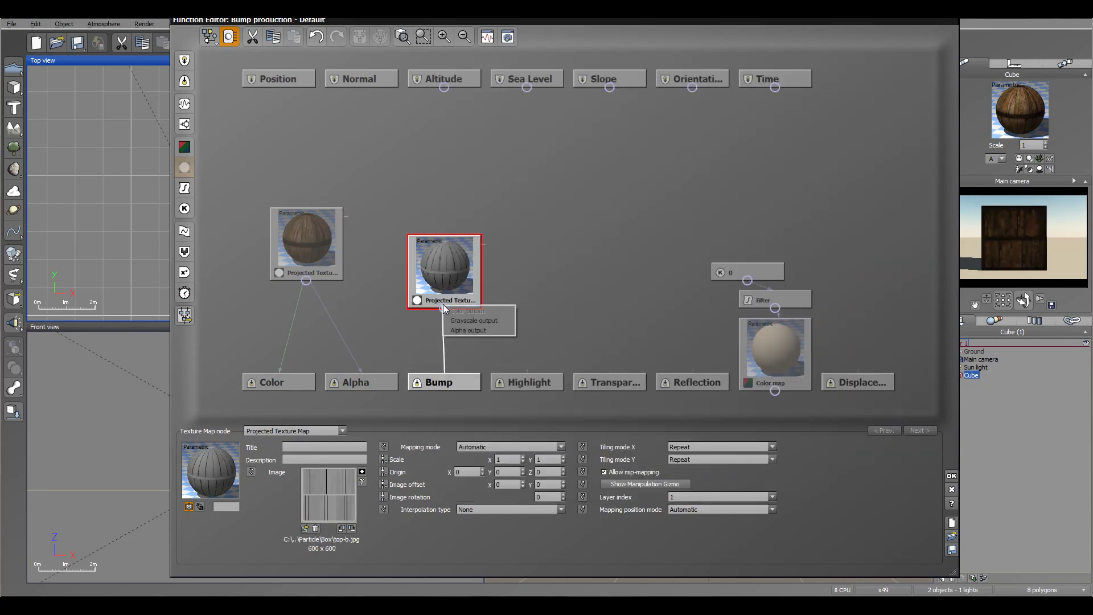
{"action": "left_click", "coordinate": [492, 321]}
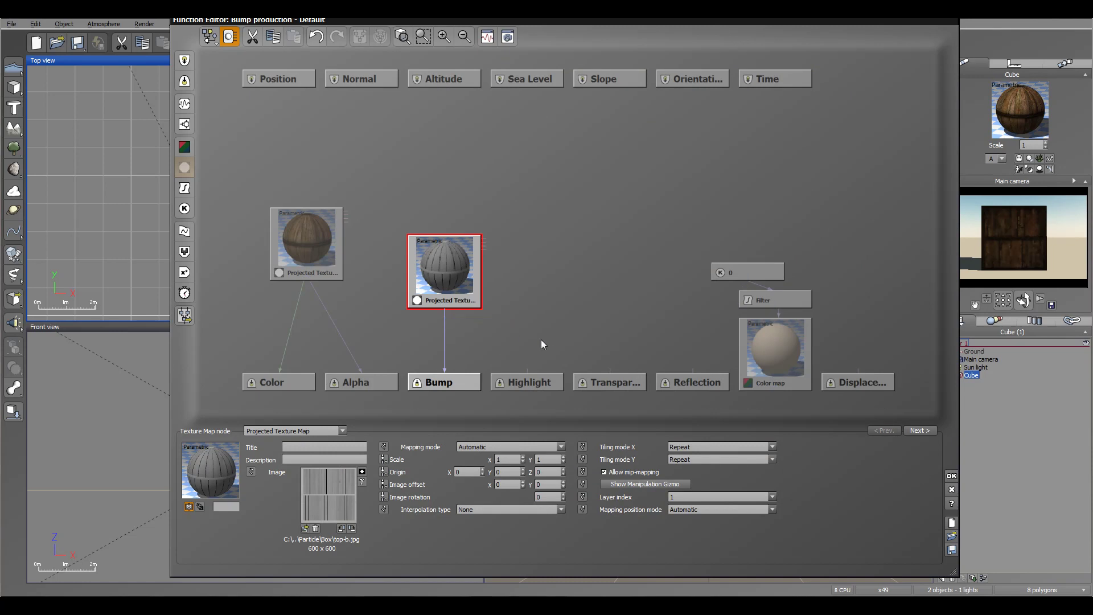
{"action": "left_click", "coordinate": [951, 476]}
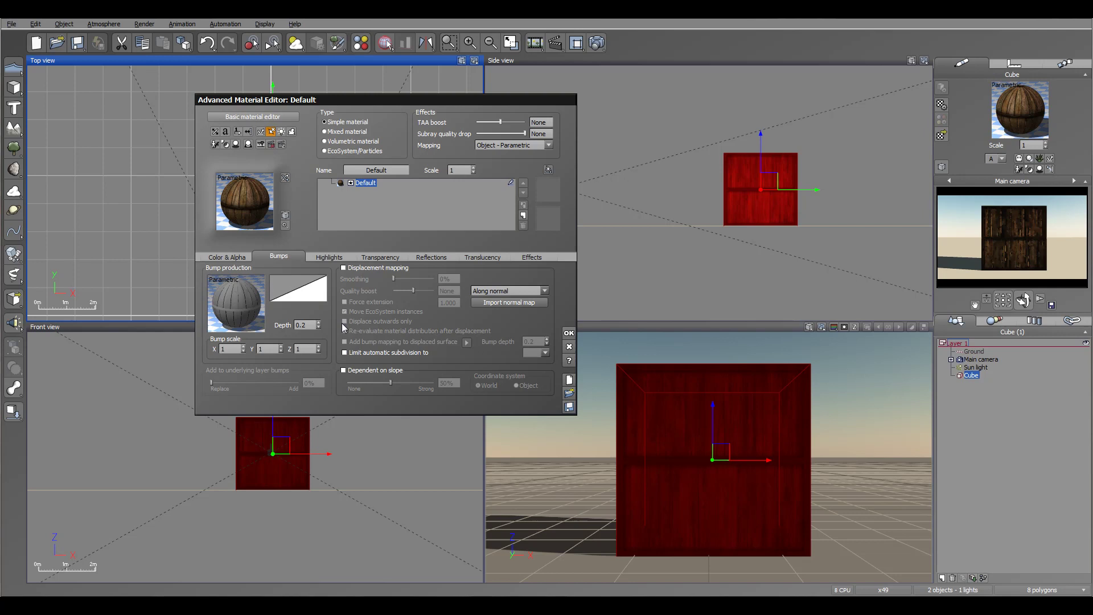
{"action": "right_click", "coordinate": [240, 295]}
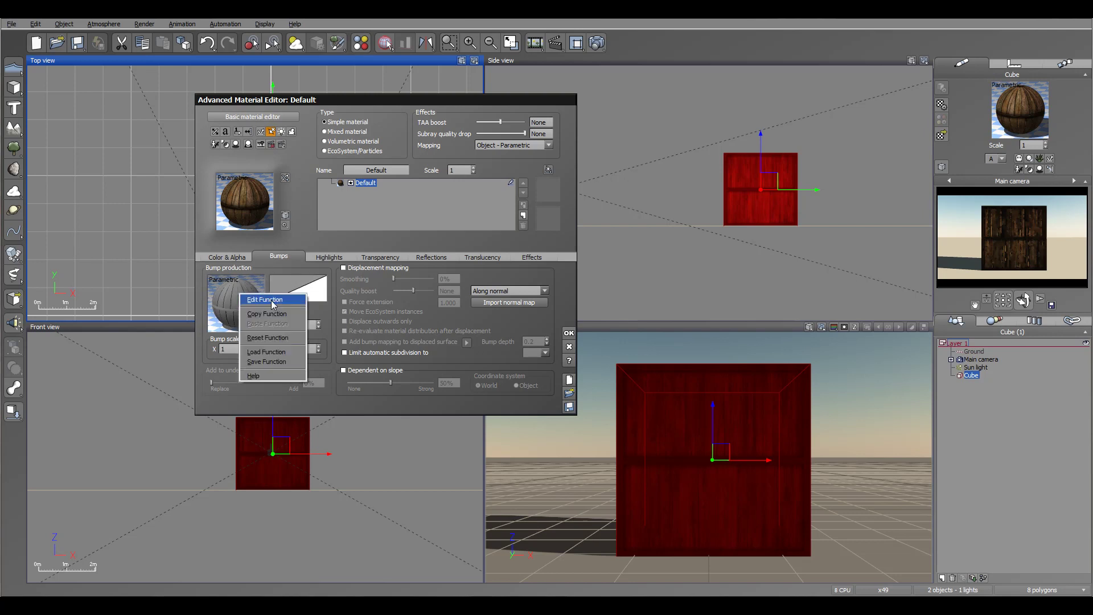
{"action": "left_click", "coordinate": [272, 301]}
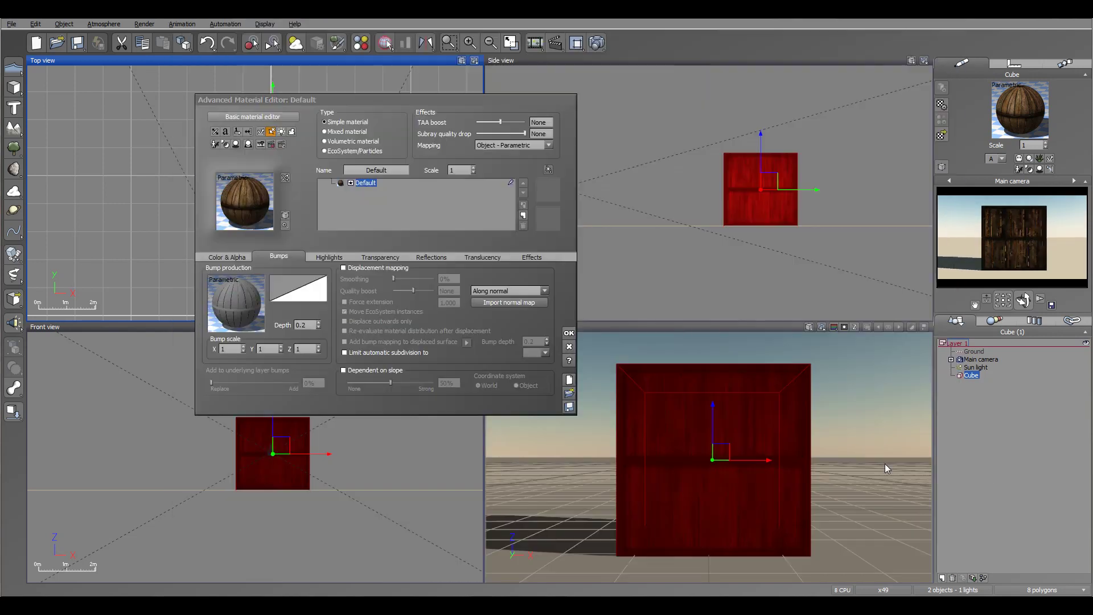
{"action": "left_click", "coordinate": [951, 489]}
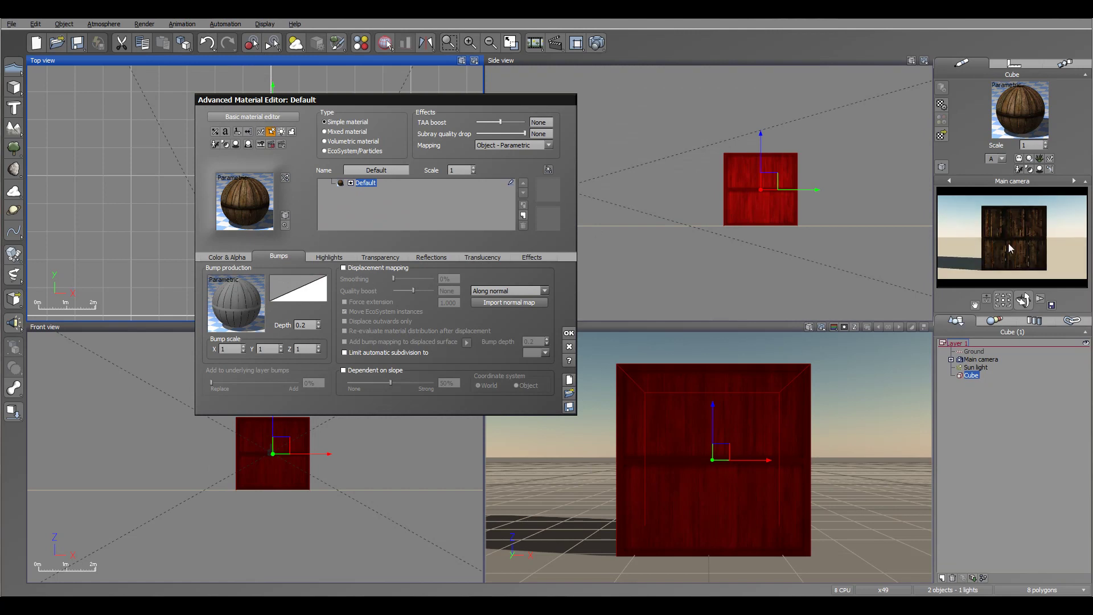
Set the cube material's highlight global intensity to 42% and its highlight global size to 18%.
{"action": "left_click", "coordinate": [330, 257]}
{"action": "left_click_drag", "start_coordinate": [248, 306], "coordinate": [245, 336]}
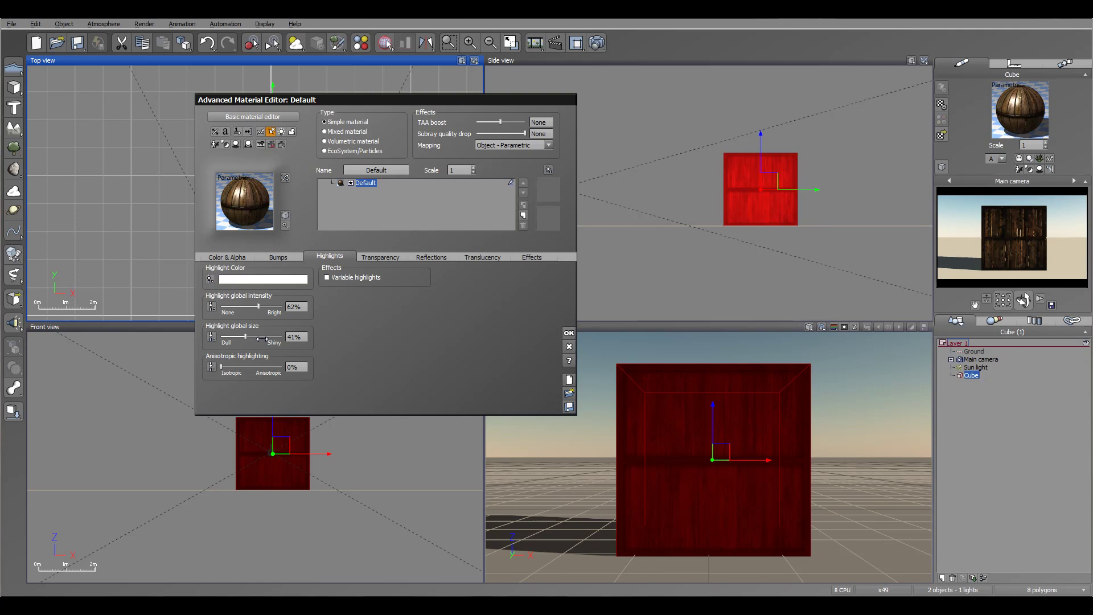
{"action": "left_click_drag", "start_coordinate": [262, 339], "coordinate": [249, 312]}
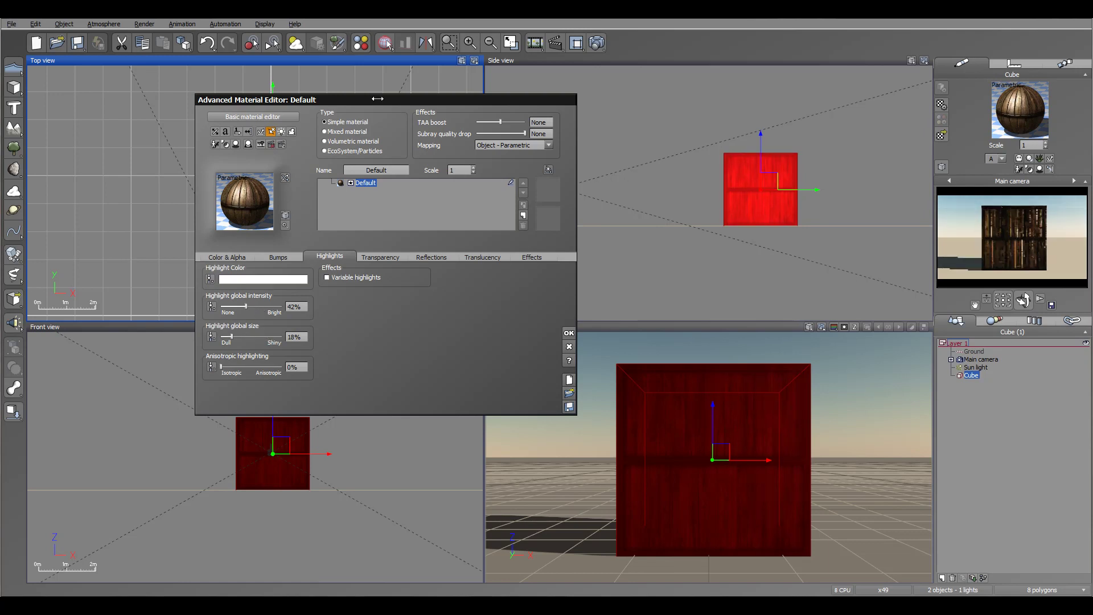
{"action": "left_click_drag", "start_coordinate": [358, 107], "coordinate": [300, 105]}
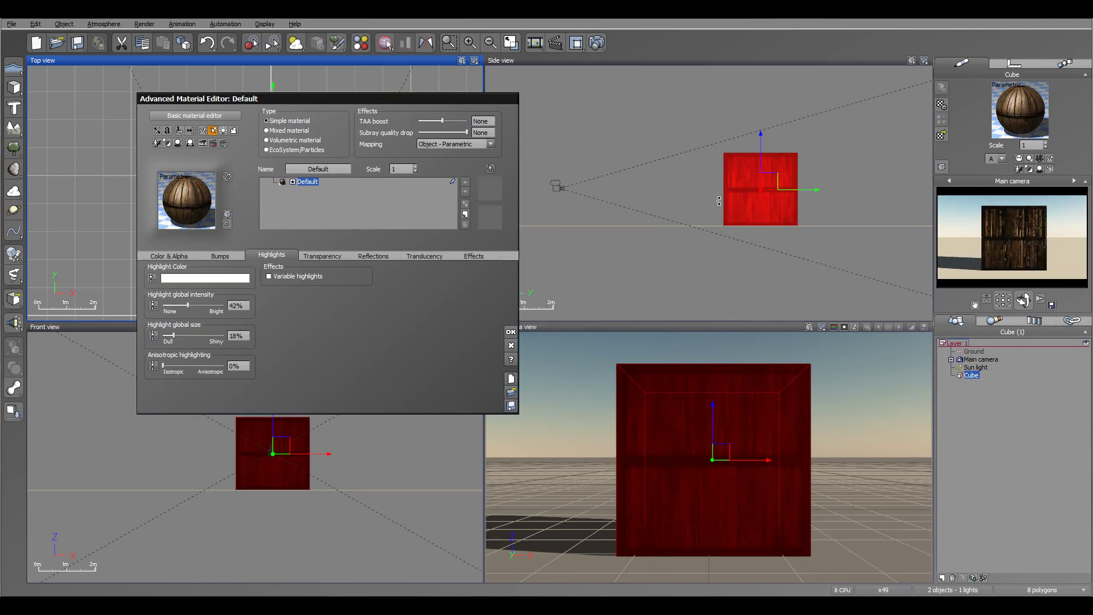
Raise the main camera to a height of 2.48 m and move it farther back from the cube.
{"action": "left_click", "coordinate": [756, 193]}
{"action": "left_click_drag", "start_coordinate": [642, 137], "coordinate": [690, 216]}
{"action": "left_click_drag", "start_coordinate": [672, 183], "coordinate": [616, 155]}
{"action": "right_click_drag", "start_coordinate": [310, 96], "coordinate": [339, 195]}
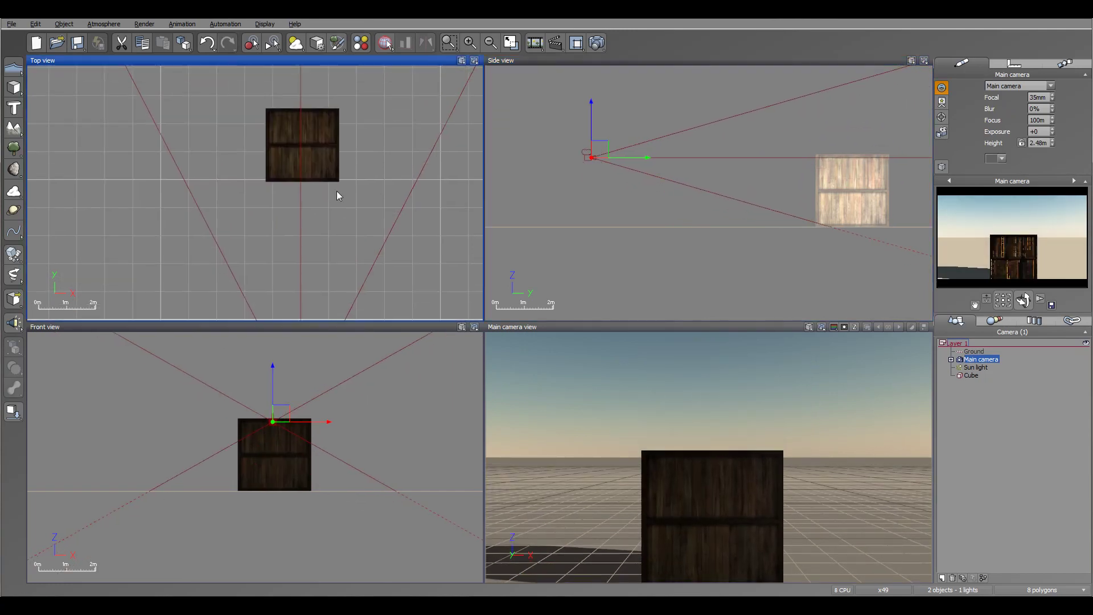
Rotate the cube about its vertical axis to show two faces, and lower the main camera to a height of 2.1 m.
{"action": "left_click", "coordinate": [328, 171]}
{"action": "left_click_drag", "start_coordinate": [348, 190], "coordinate": [330, 202]}
{"action": "left_click", "coordinate": [790, 157]}
{"action": "right_click_drag", "start_coordinate": [790, 157], "coordinate": [870, 157]}
{"action": "left_click", "coordinate": [580, 118]}
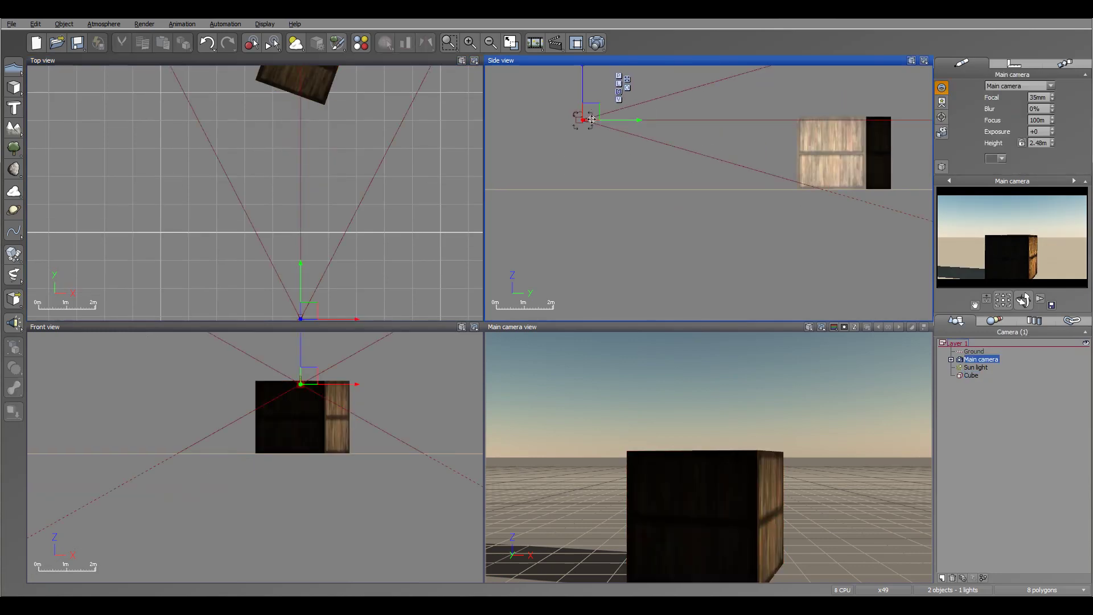
{"action": "left_click_drag", "start_coordinate": [592, 110], "coordinate": [581, 121]}
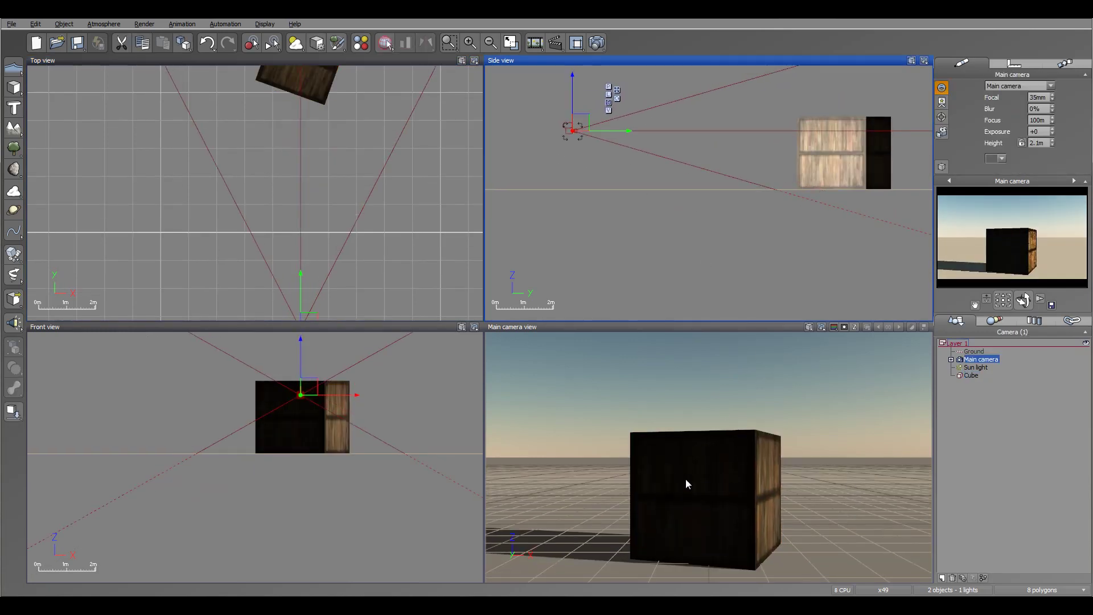
Move the sun light behind the main camera so that it lights the cube's front face.
{"action": "double_click", "coordinate": [977, 369]}
{"action": "scroll", "coordinate": [383, 213], "scroll_direction": "down", "scroll_amount": 10}
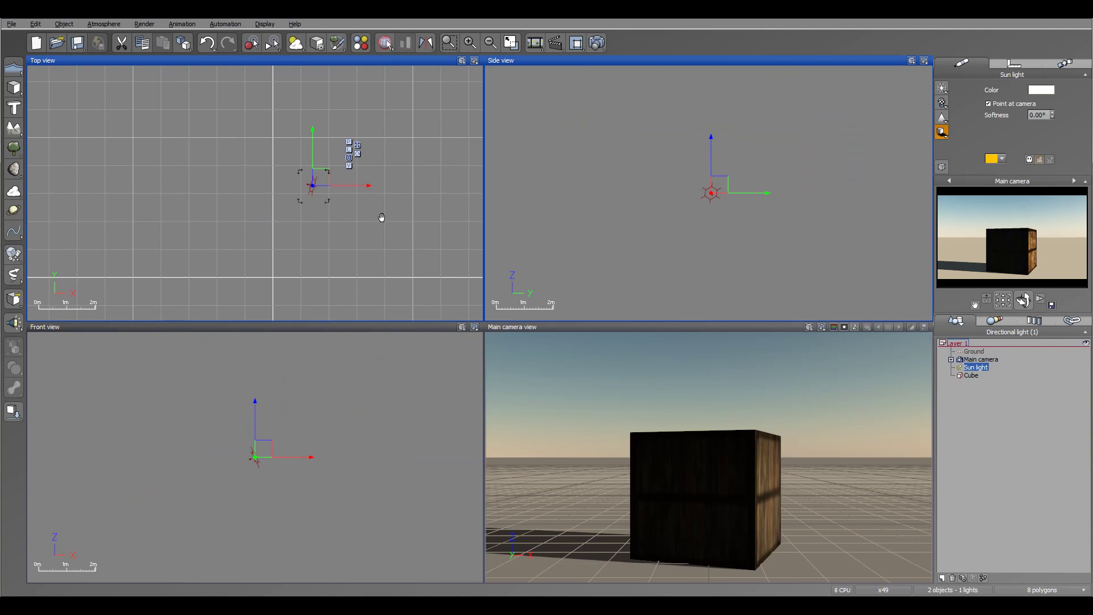
{"action": "scroll", "coordinate": [385, 214], "scroll_direction": "down", "scroll_amount": 6}
{"action": "left_click_drag", "start_coordinate": [391, 205], "coordinate": [243, 286]}
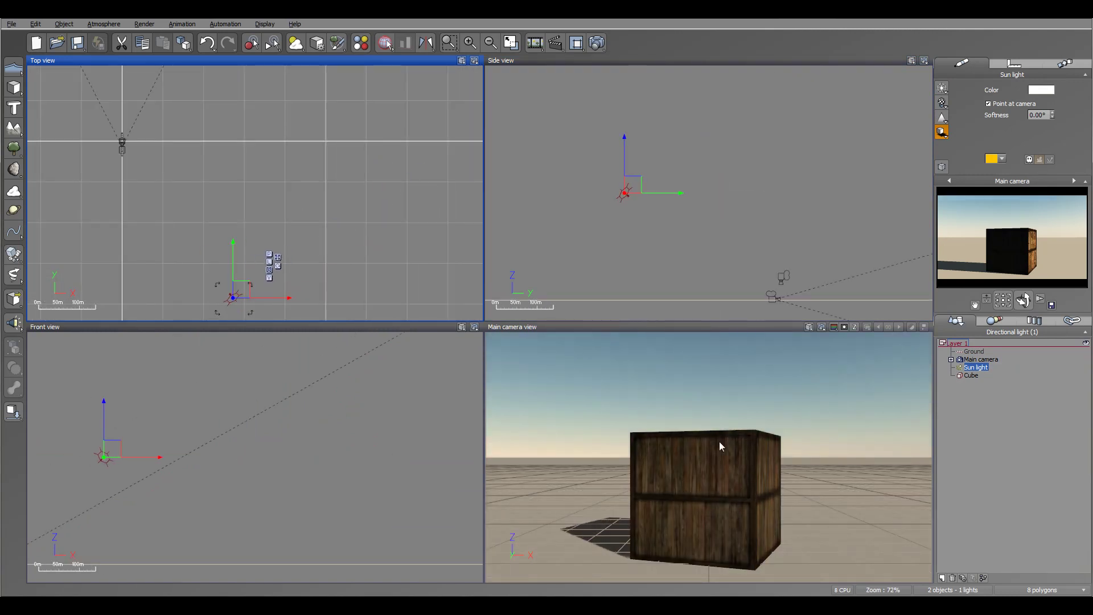
Open the cube's material for editing and add a new layer above its existing wood layer.
{"action": "double_click", "coordinate": [974, 376]}
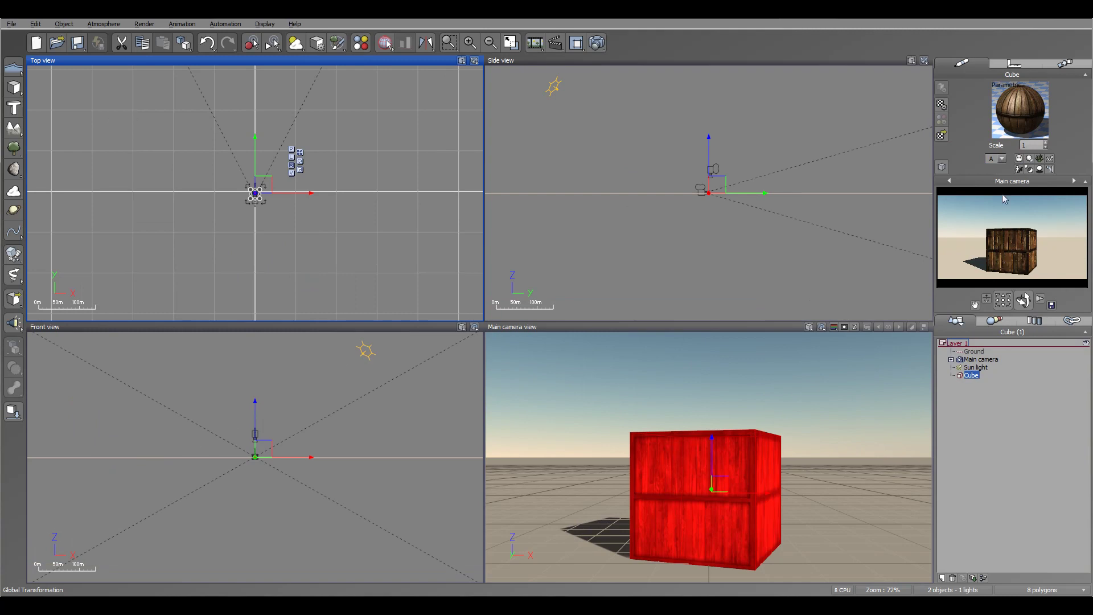
{"action": "double_click", "coordinate": [1016, 114]}
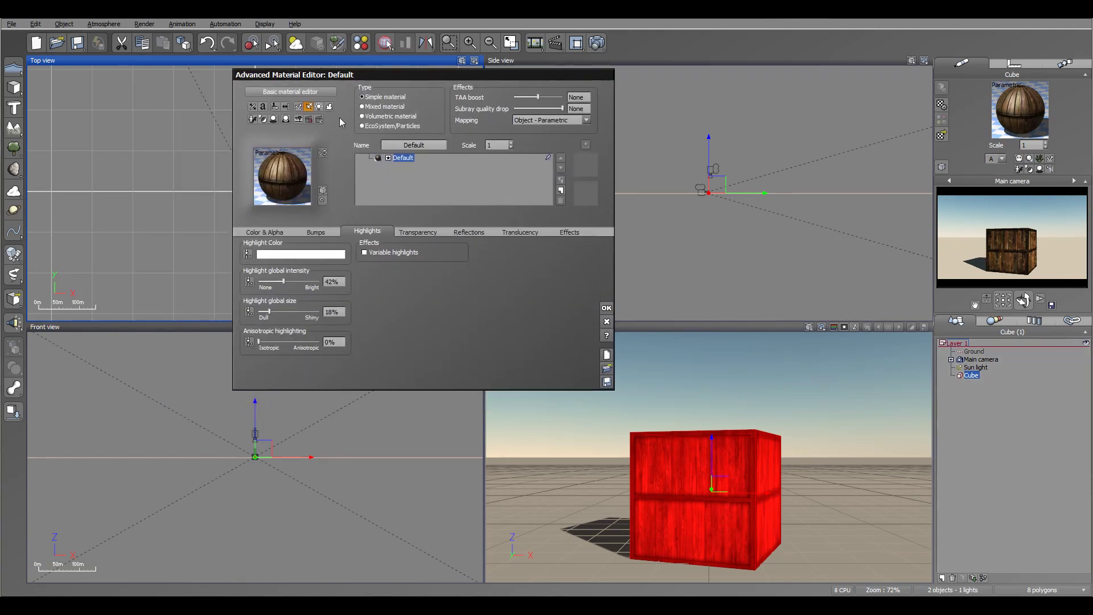
{"action": "left_click", "coordinate": [260, 232]}
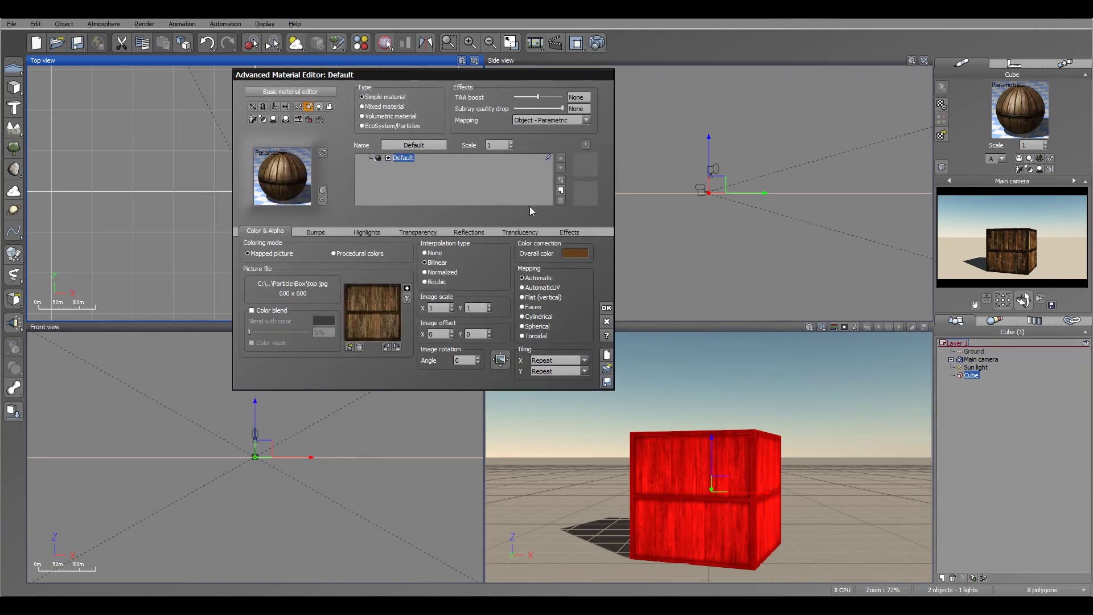
{"action": "left_click", "coordinate": [560, 192]}
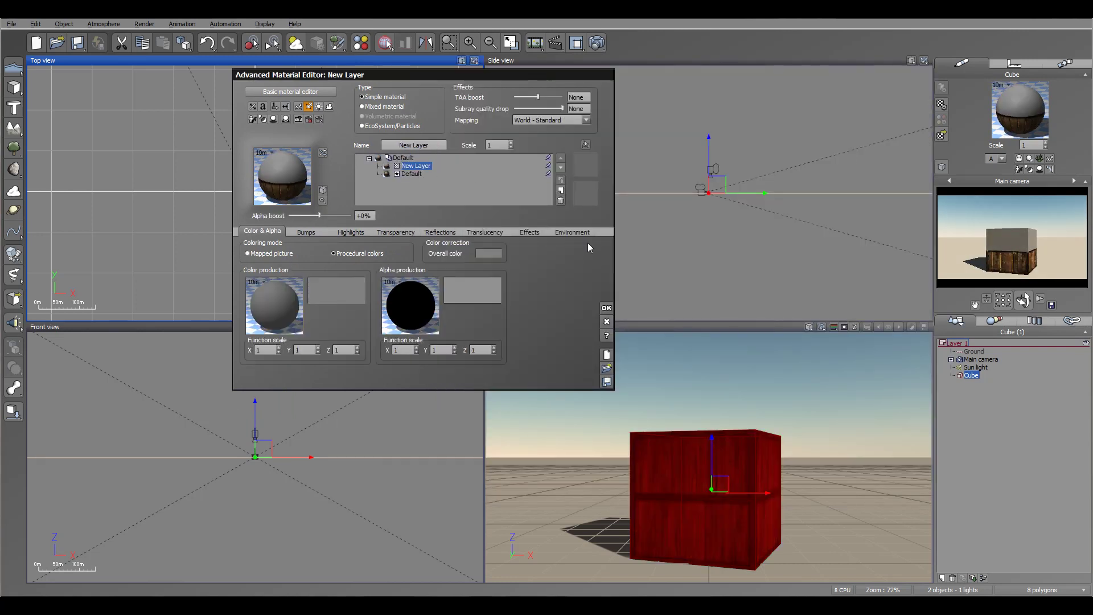
Switch the new layer's coloring mode to a mapped picture and load sideone.jpg from the Box folder.
{"action": "left_click", "coordinate": [572, 231]}
{"action": "left_click", "coordinate": [262, 231]}
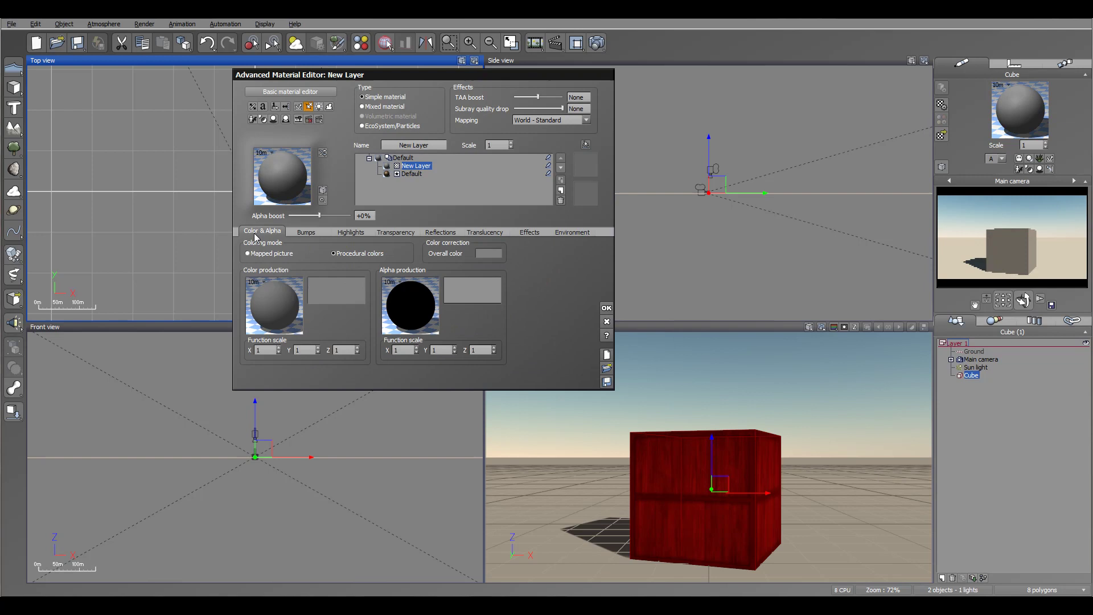
{"action": "left_click", "coordinate": [248, 254]}
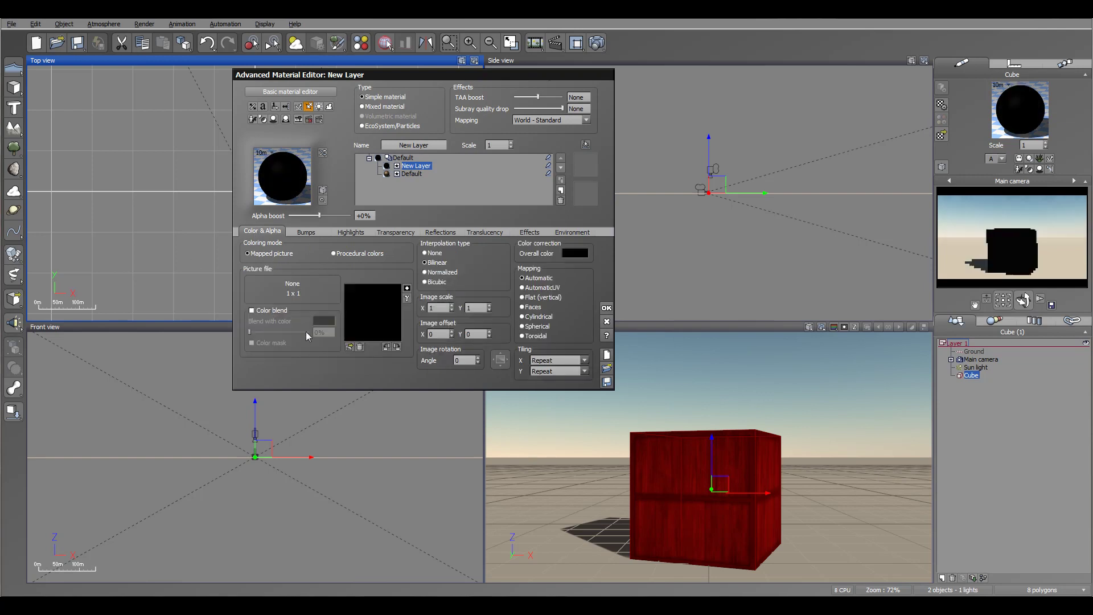
{"action": "left_click", "coordinate": [349, 347]}
{"action": "left_click", "coordinate": [535, 486]}
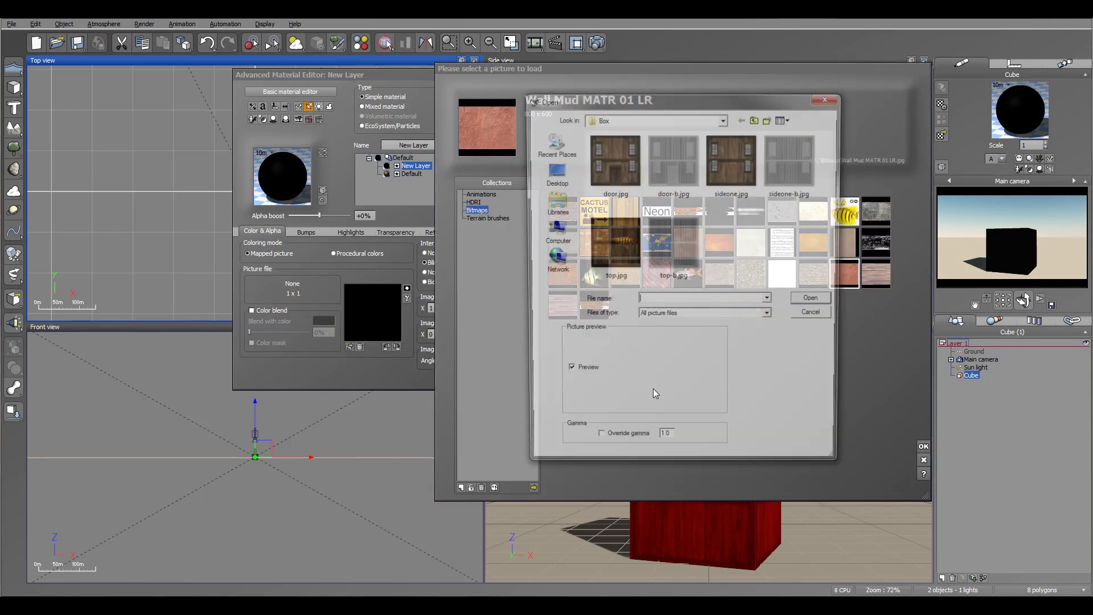
{"action": "left_click", "coordinate": [726, 170]}
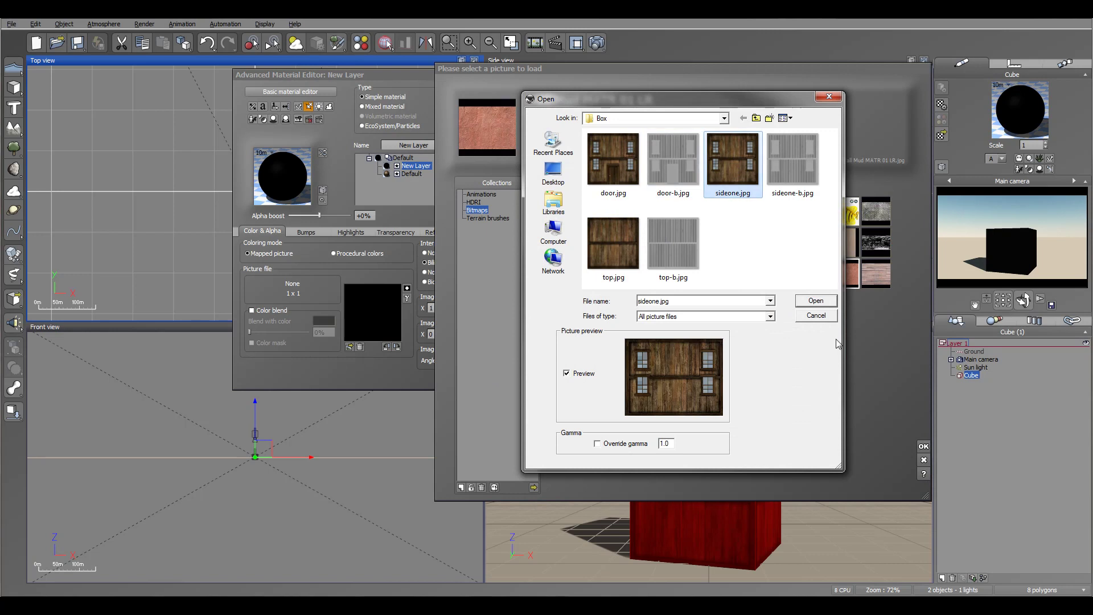
{"action": "left_click", "coordinate": [816, 301]}
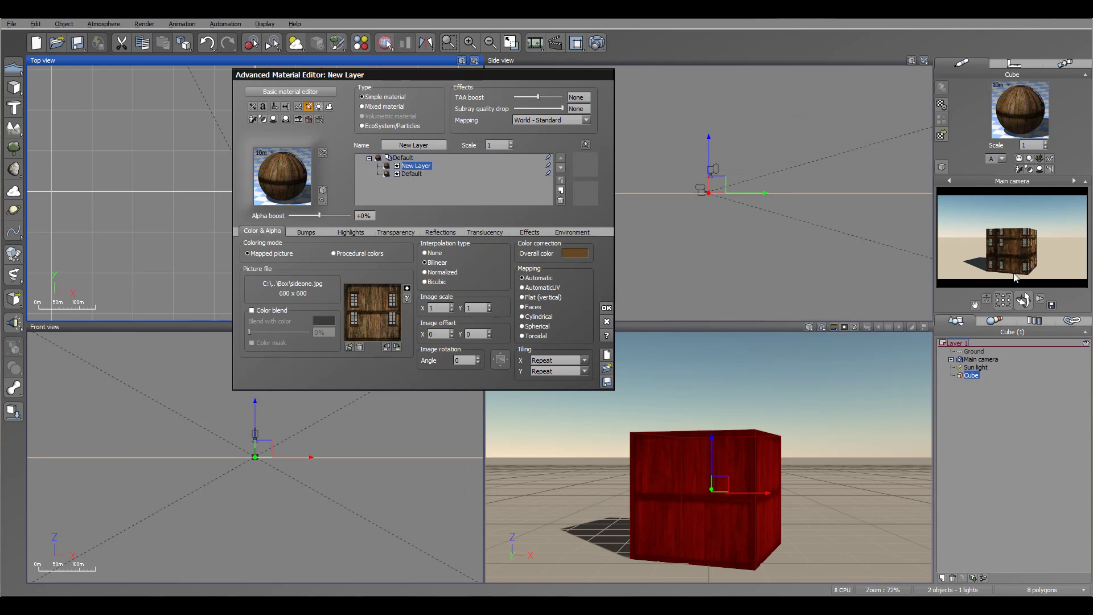
Set the window layer's mapping to Object - Parametric and its picture tiling to Once in both X and Y.
{"action": "left_click", "coordinate": [548, 120]}
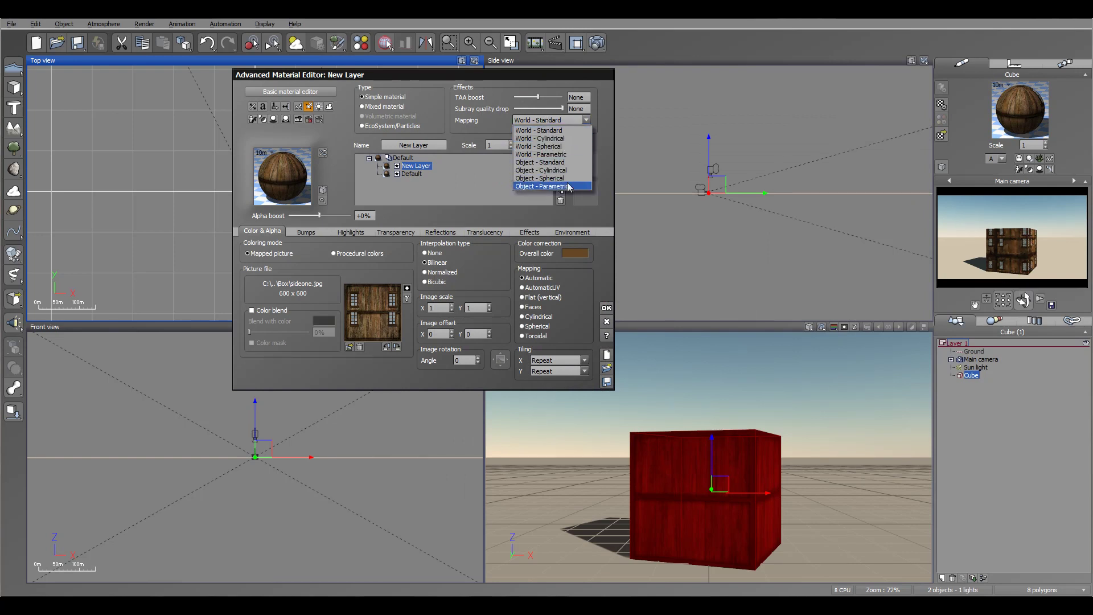
{"action": "left_click", "coordinate": [549, 186]}
{"action": "left_click", "coordinate": [1010, 257]}
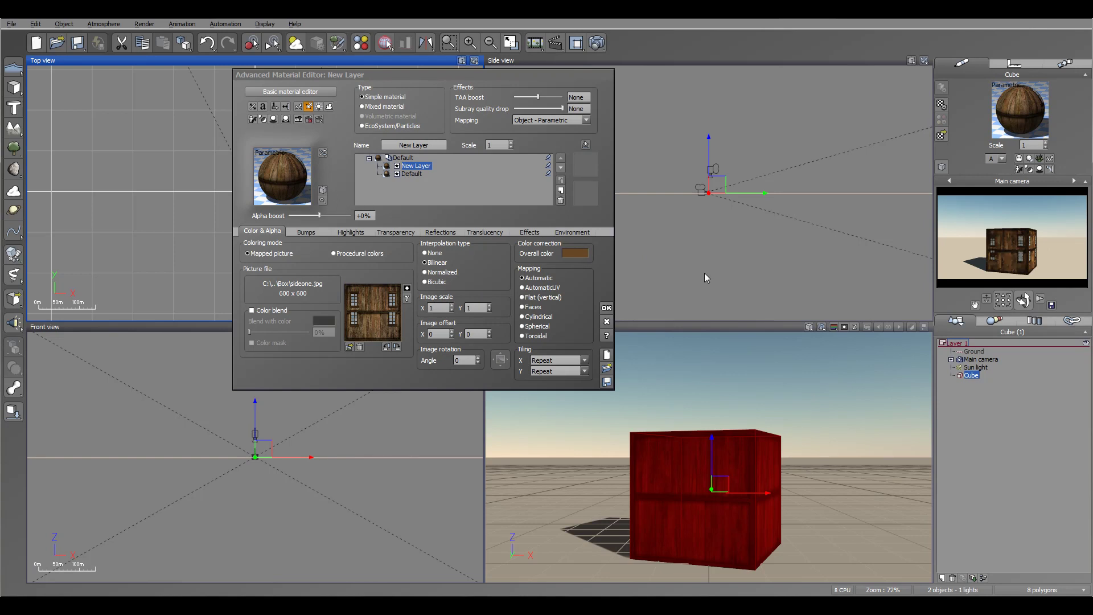
{"action": "left_click", "coordinate": [547, 359]}
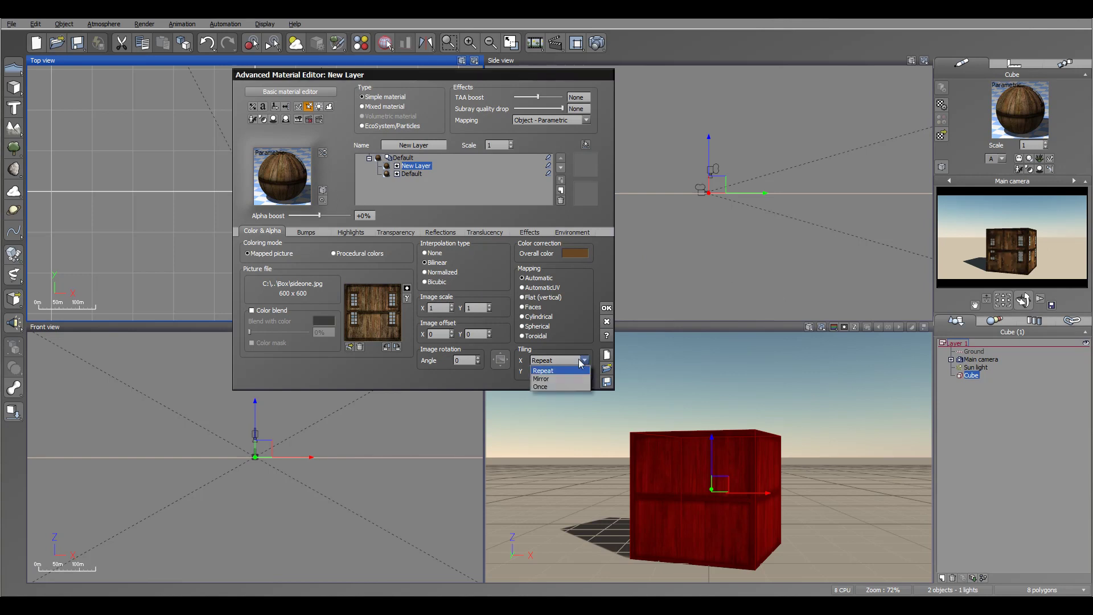
{"action": "left_click", "coordinate": [550, 387]}
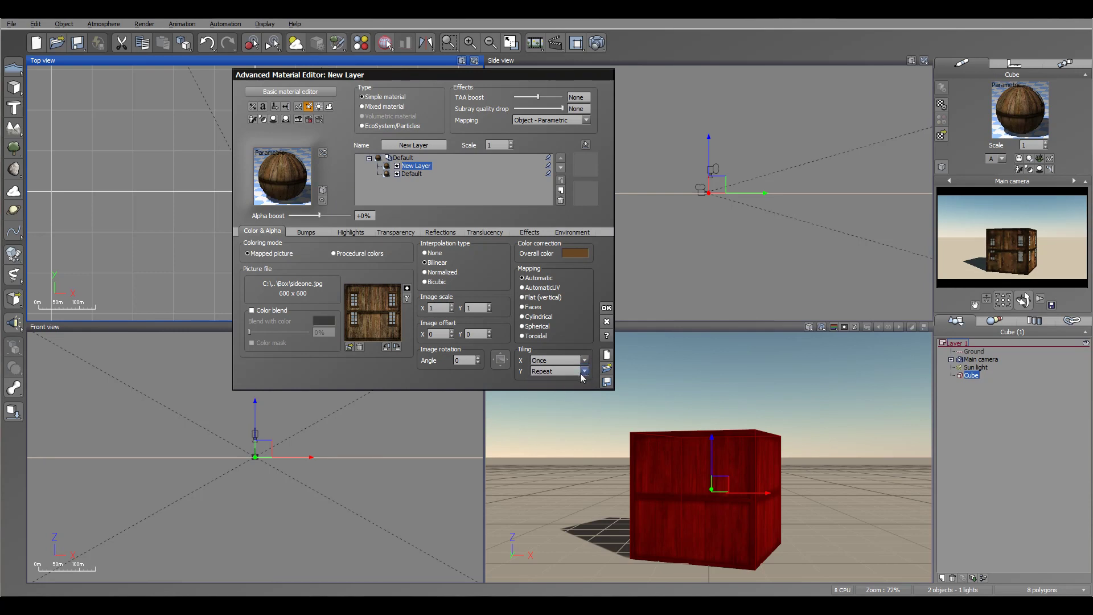
{"action": "left_click", "coordinate": [541, 397]}
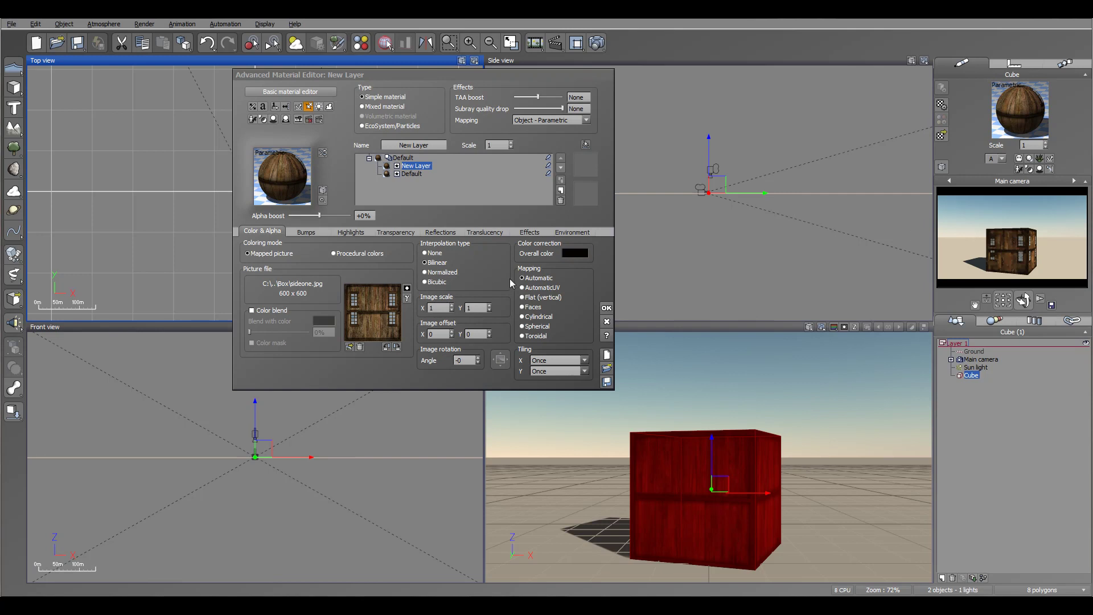
Set the window layer's altitude range to -1 to 1 and its slope range to 11° to 180°, and accept the material.
{"action": "left_click", "coordinate": [567, 231]}
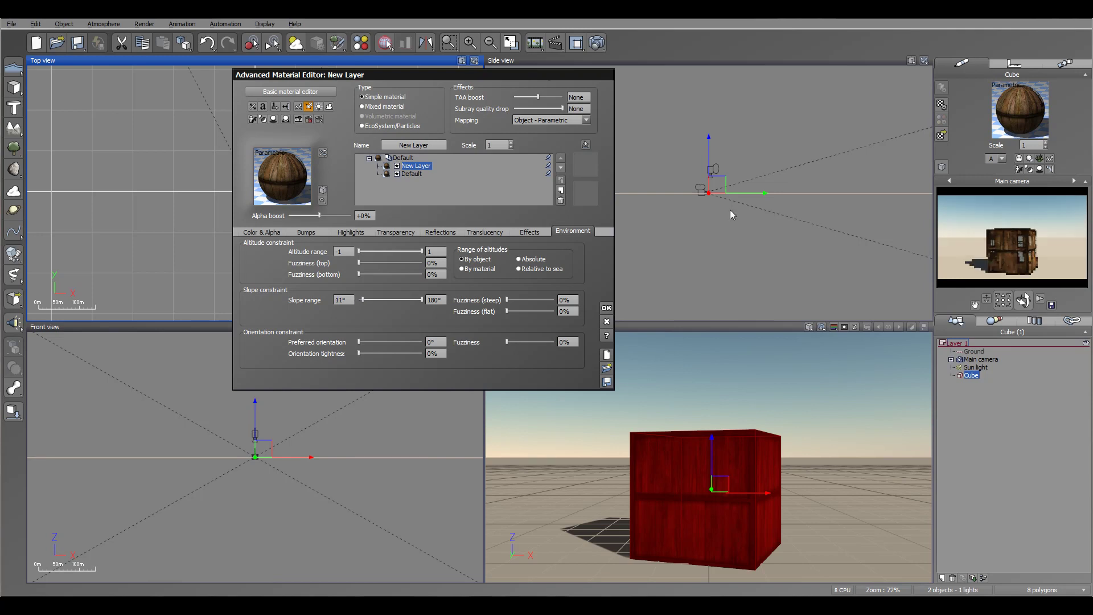
{"action": "left_click", "coordinate": [607, 308]}
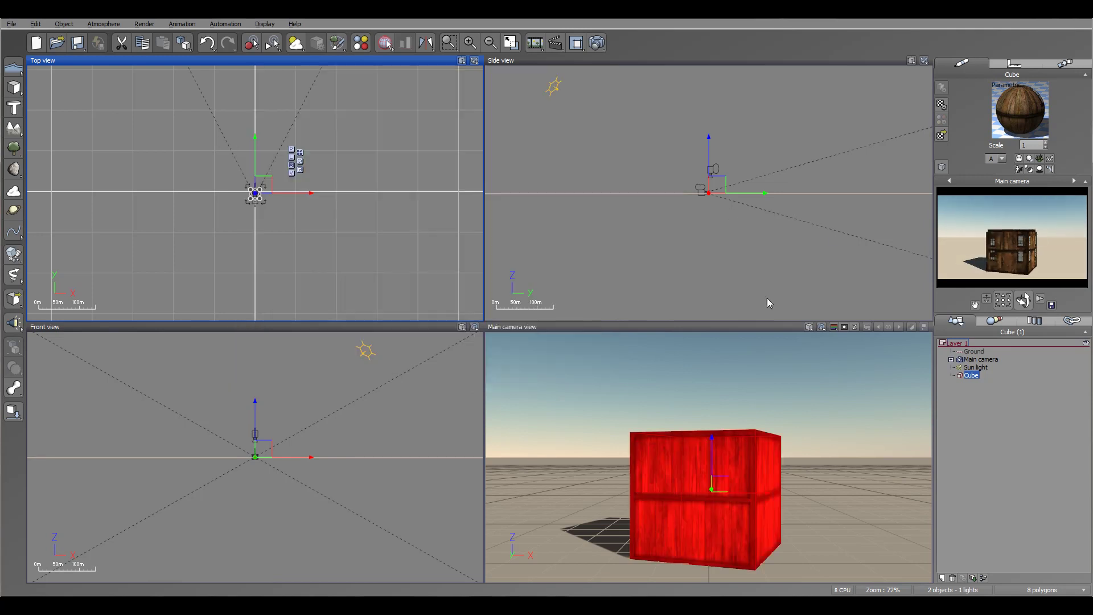
Raise the main camera to a height of 5.12 m and move it slightly farther back from the cube.
{"action": "left_click", "coordinate": [990, 358]}
{"action": "right_click_drag", "start_coordinate": [745, 222], "coordinate": [714, 213]}
{"action": "scroll", "coordinate": [651, 182], "scroll_direction": "up", "scroll_amount": 8}
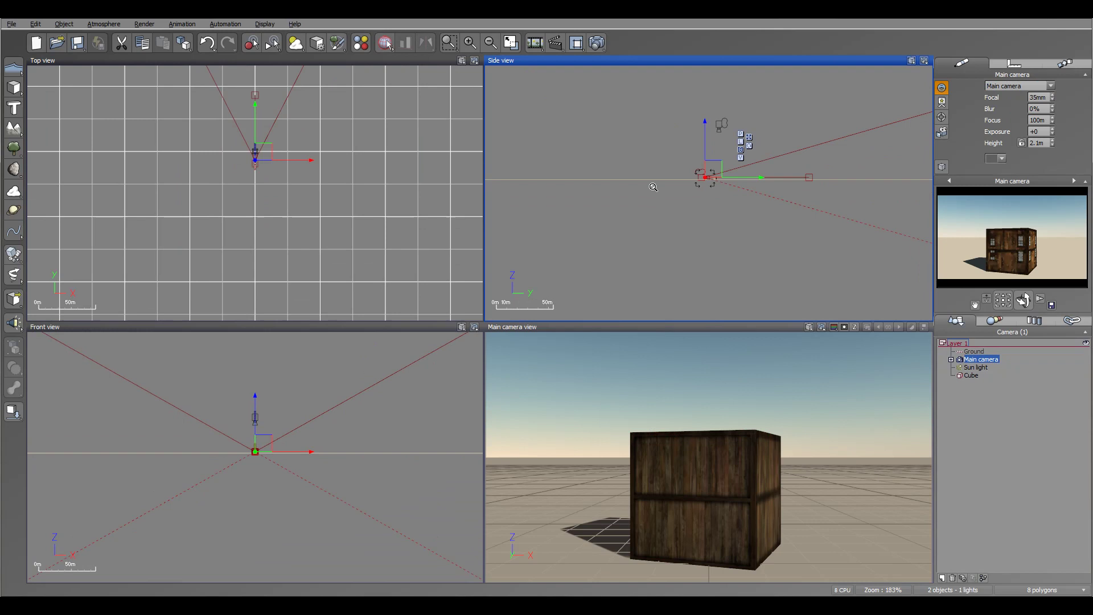
{"action": "left_click_drag", "start_coordinate": [814, 179], "coordinate": [595, 220]}
{"action": "scroll", "coordinate": [596, 220], "scroll_direction": "up", "scroll_amount": 5}
{"action": "right_click_drag", "start_coordinate": [625, 251], "coordinate": [567, 326]}
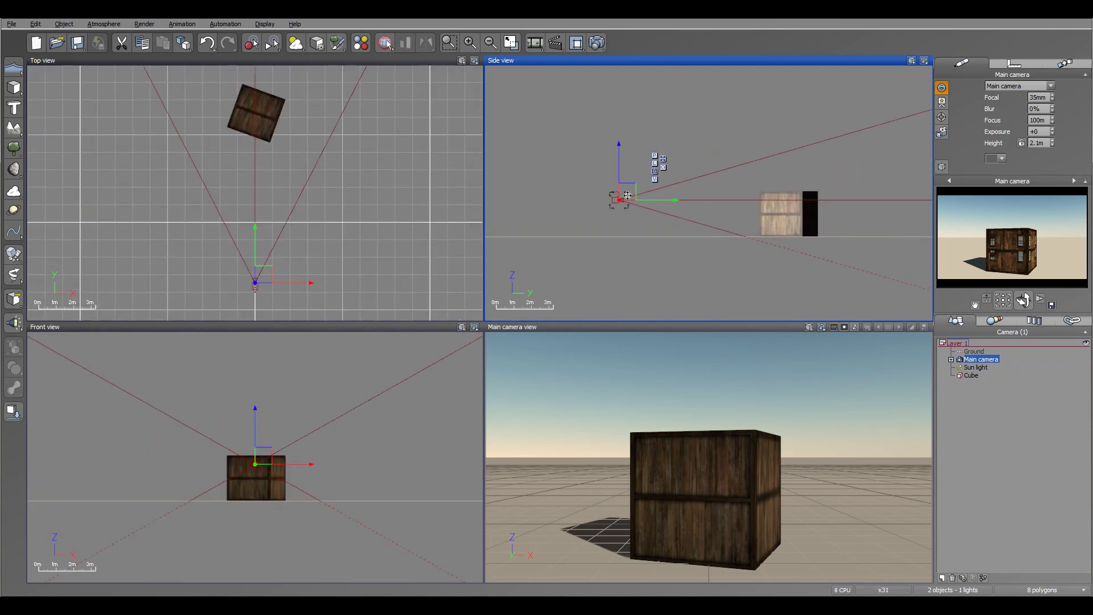
{"action": "left_click_drag", "start_coordinate": [619, 199], "coordinate": [602, 146]}
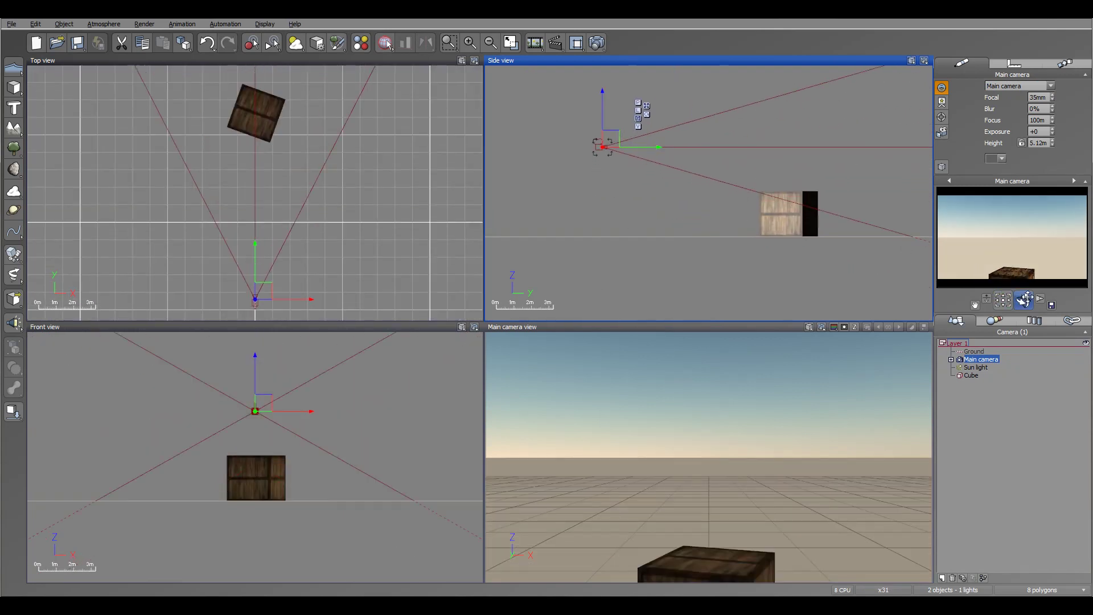
Tilt the main camera down to frame the cube with its top face in view, and render the scene to check it.
{"action": "left_click_drag", "start_coordinate": [1024, 300], "coordinate": [1024, 328]}
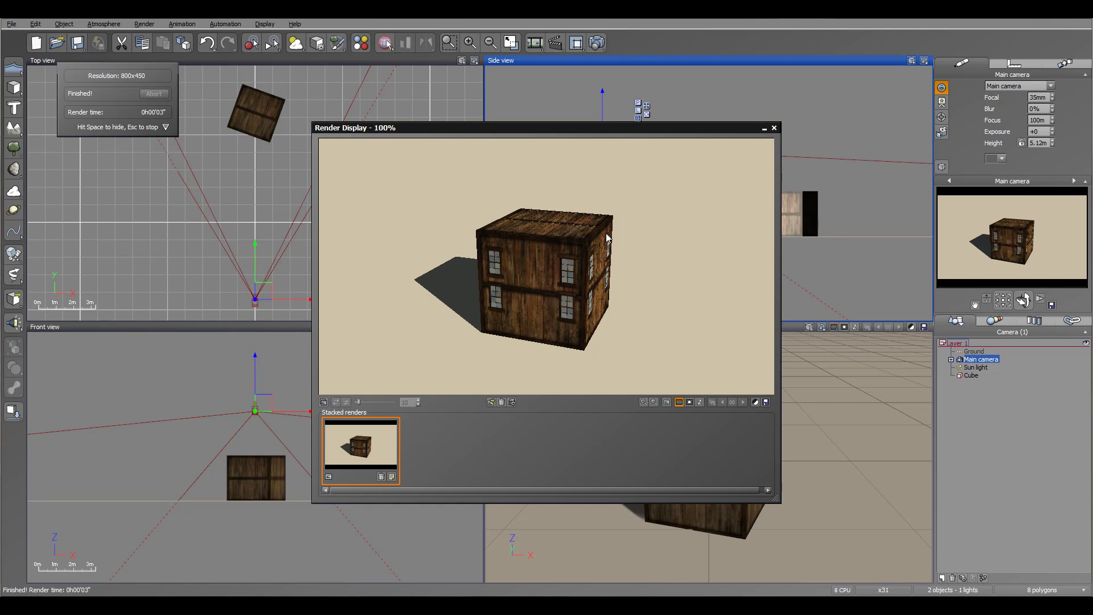
{"action": "left_click", "coordinate": [773, 128]}
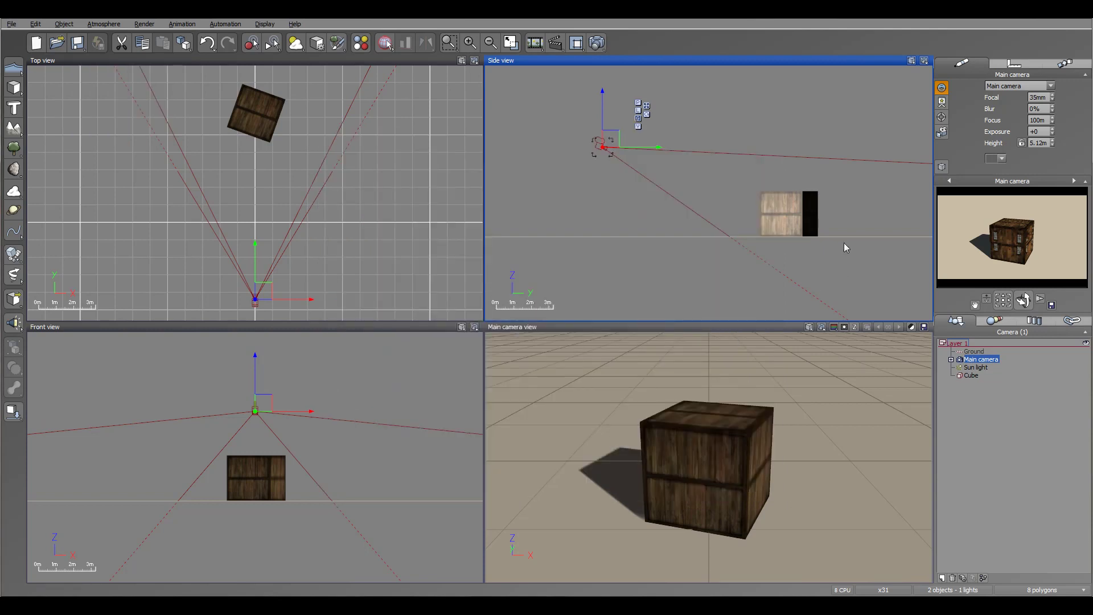
Reopen the cube's material and add another layer above the sideone.jpg layer.
{"action": "left_click", "coordinate": [971, 375]}
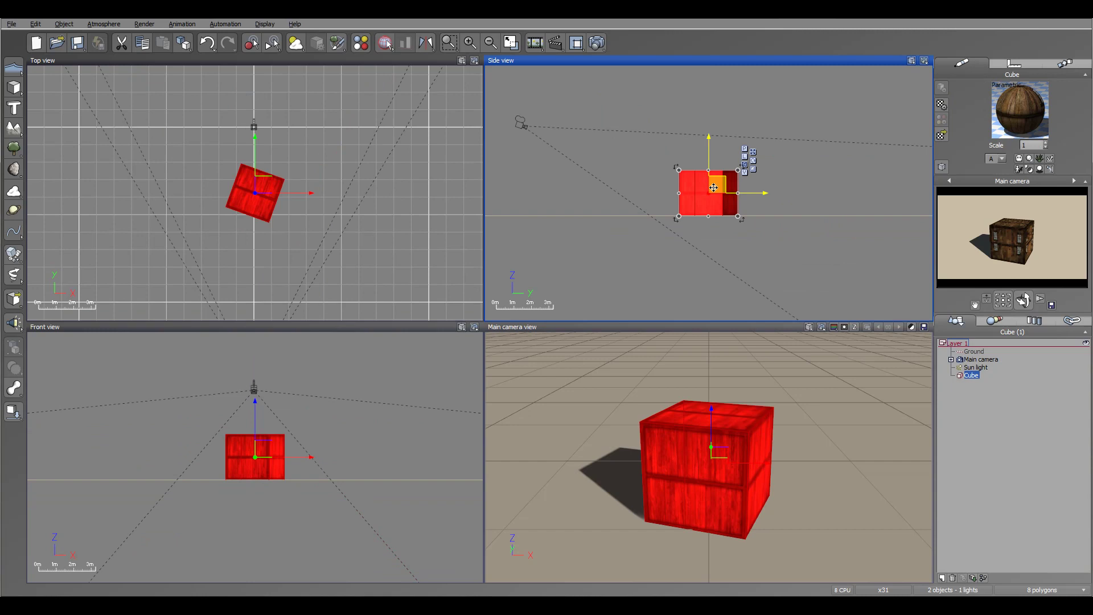
{"action": "double_click", "coordinate": [1031, 99]}
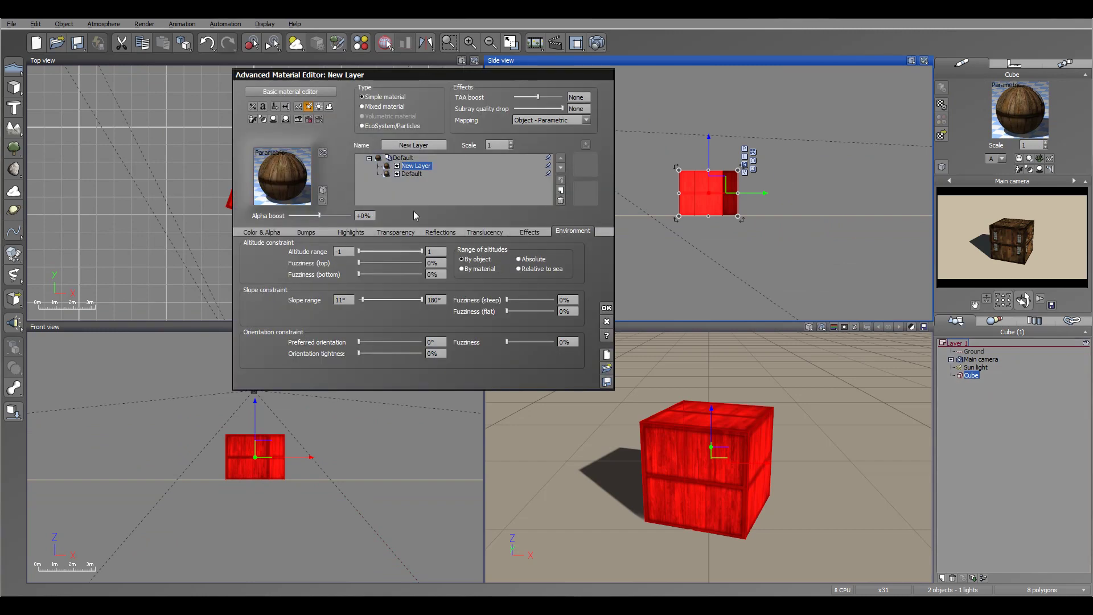
{"action": "left_click", "coordinate": [562, 191]}
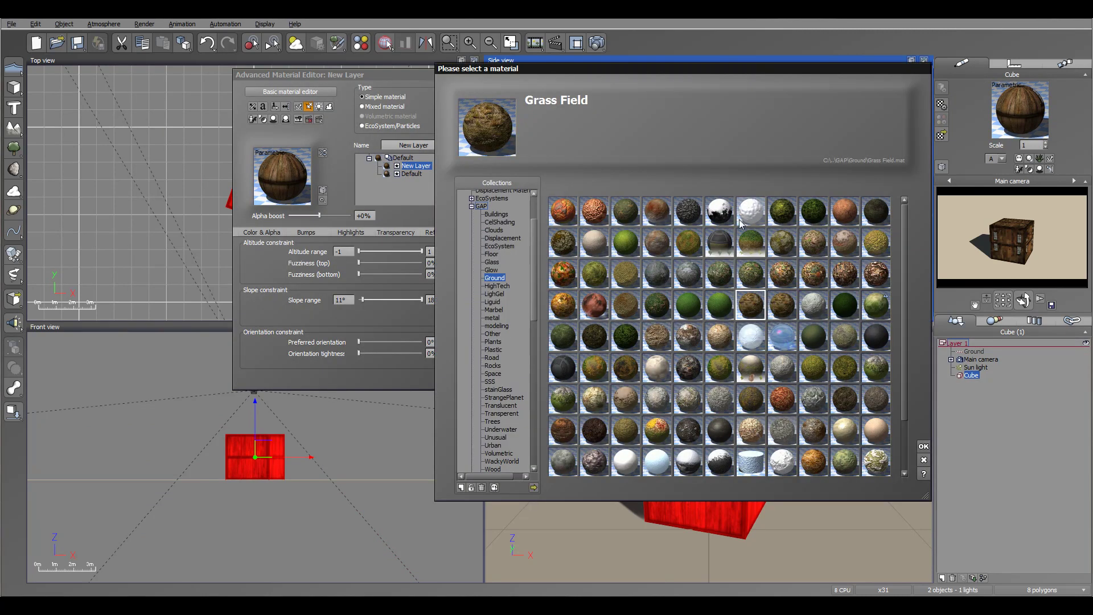
{"action": "left_click", "coordinate": [924, 446]}
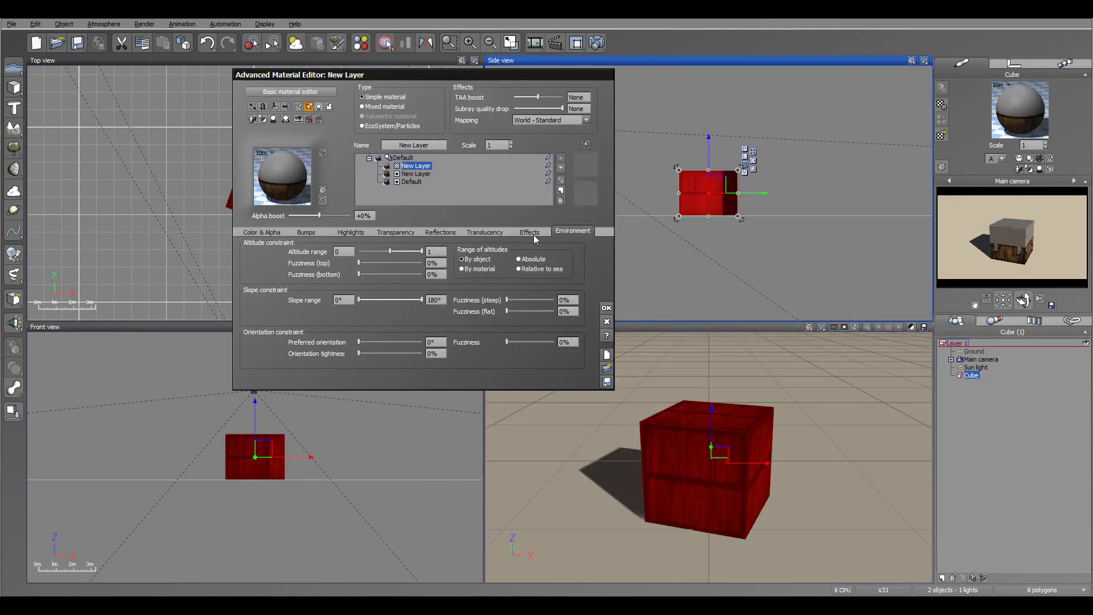
Switch the topmost layer's coloring mode to a mapped picture and load door.jpg from the Box folder.
{"action": "left_click", "coordinate": [263, 232]}
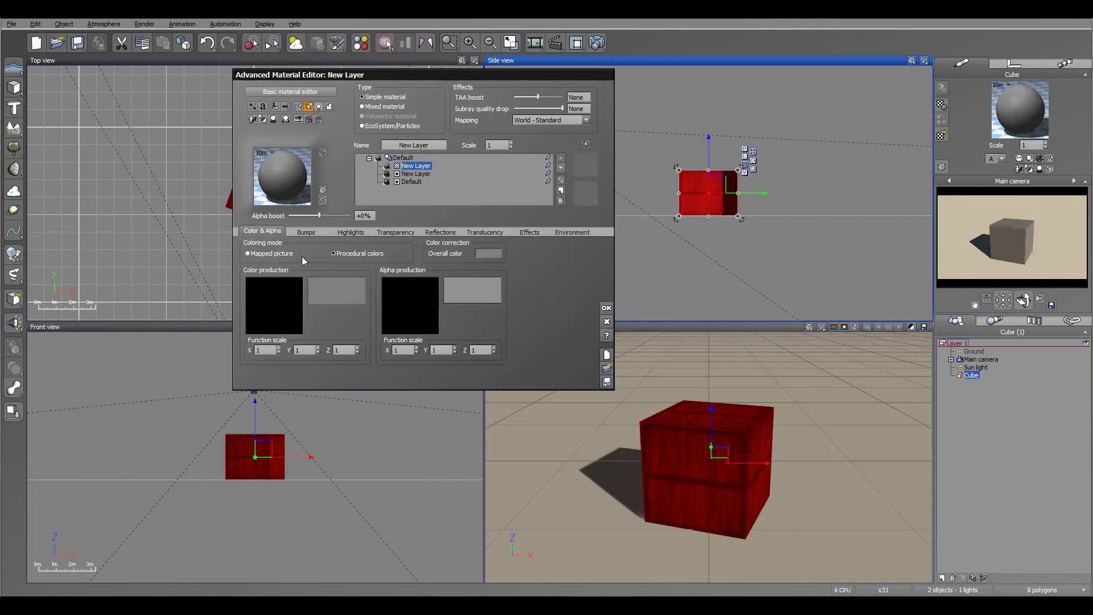
{"action": "left_click", "coordinate": [275, 256]}
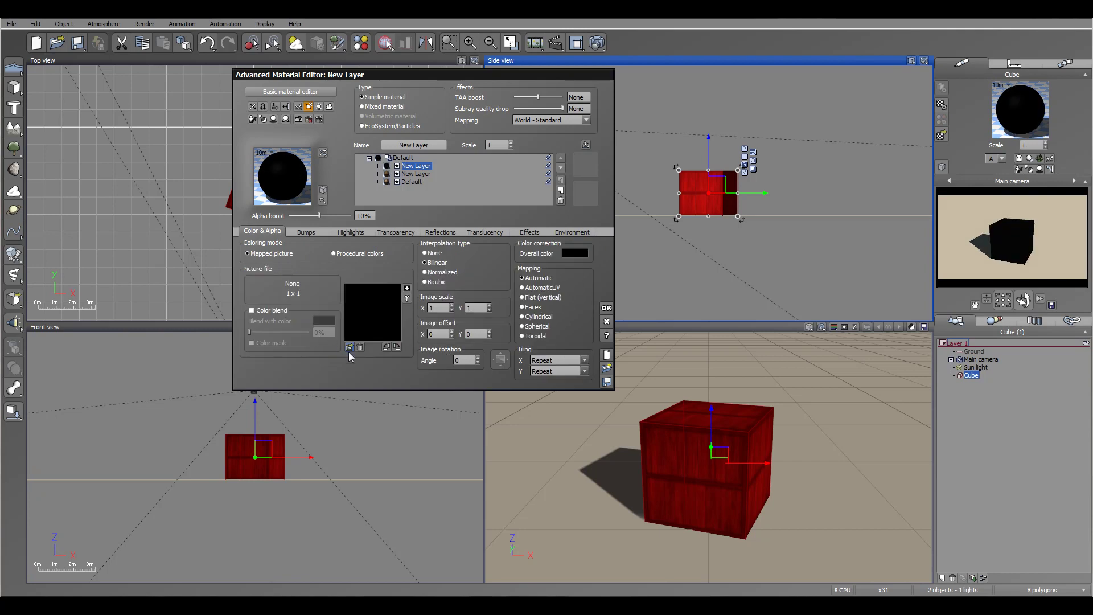
{"action": "left_click", "coordinate": [350, 346]}
{"action": "left_click", "coordinate": [534, 487]}
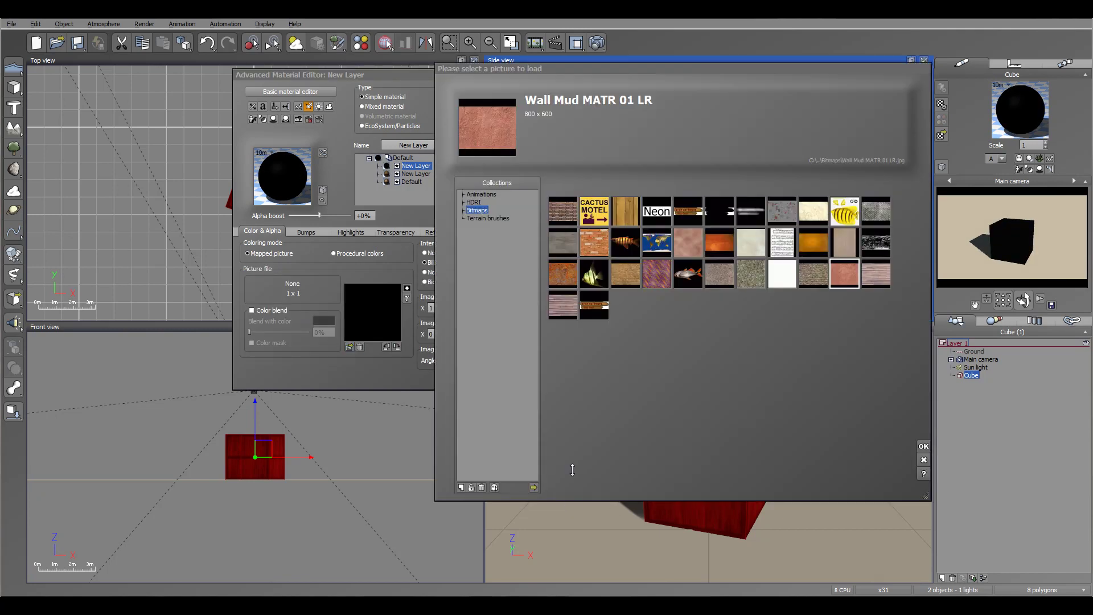
{"action": "left_click", "coordinate": [613, 162]}
{"action": "left_click", "coordinate": [816, 303]}
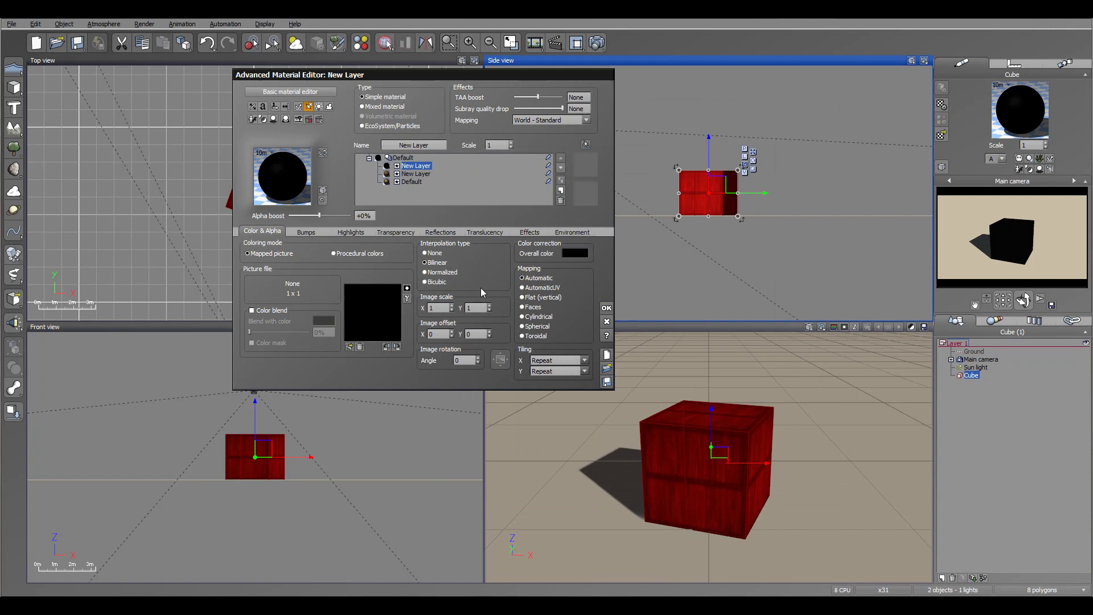
Edit the door layer's bump function and connect a projected texture map node to the Bump output.
{"action": "left_click", "coordinate": [306, 232]}
{"action": "right_click", "coordinate": [280, 271]}
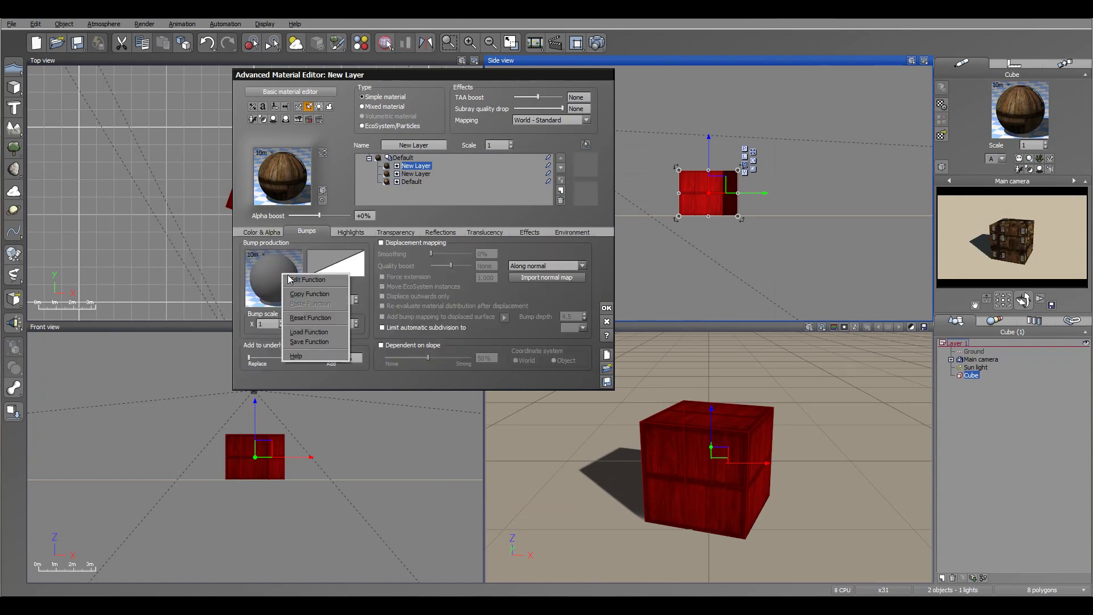
{"action": "left_click", "coordinate": [311, 280]}
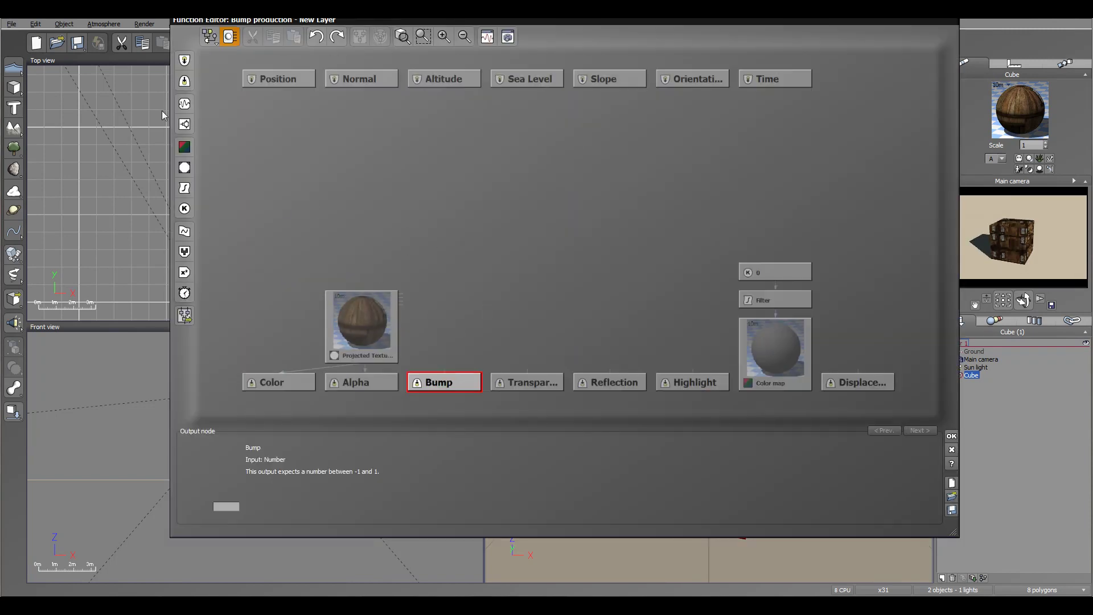
{"action": "left_click", "coordinate": [184, 168]}
{"action": "left_click", "coordinate": [424, 387]}
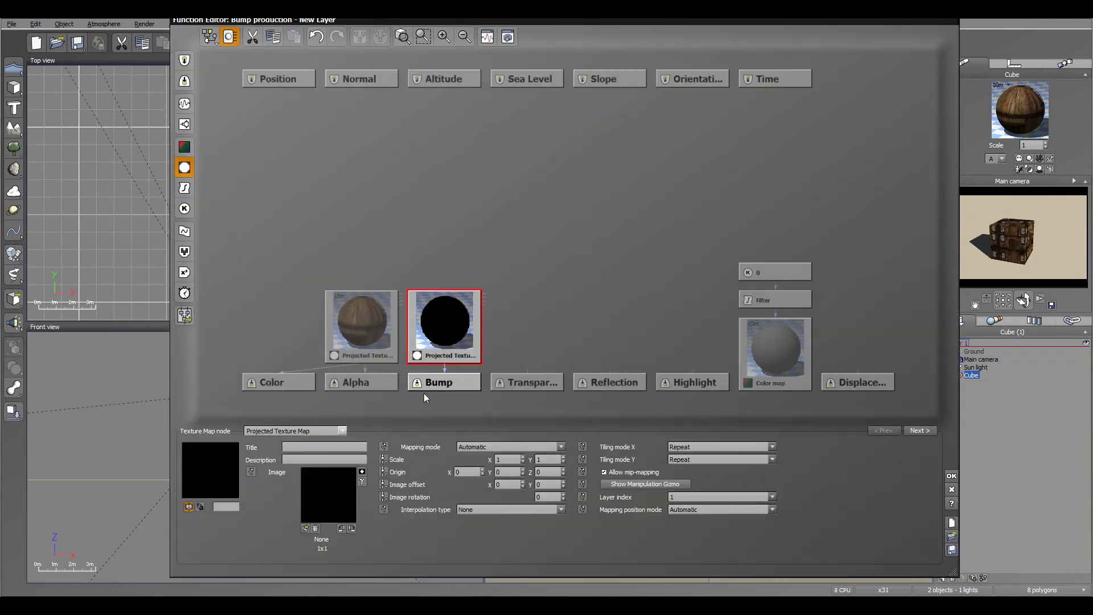
Load door-b.jpg into the bump's projected texture map node and accept the function.
{"action": "left_click", "coordinate": [304, 529]}
{"action": "left_click", "coordinate": [531, 488]}
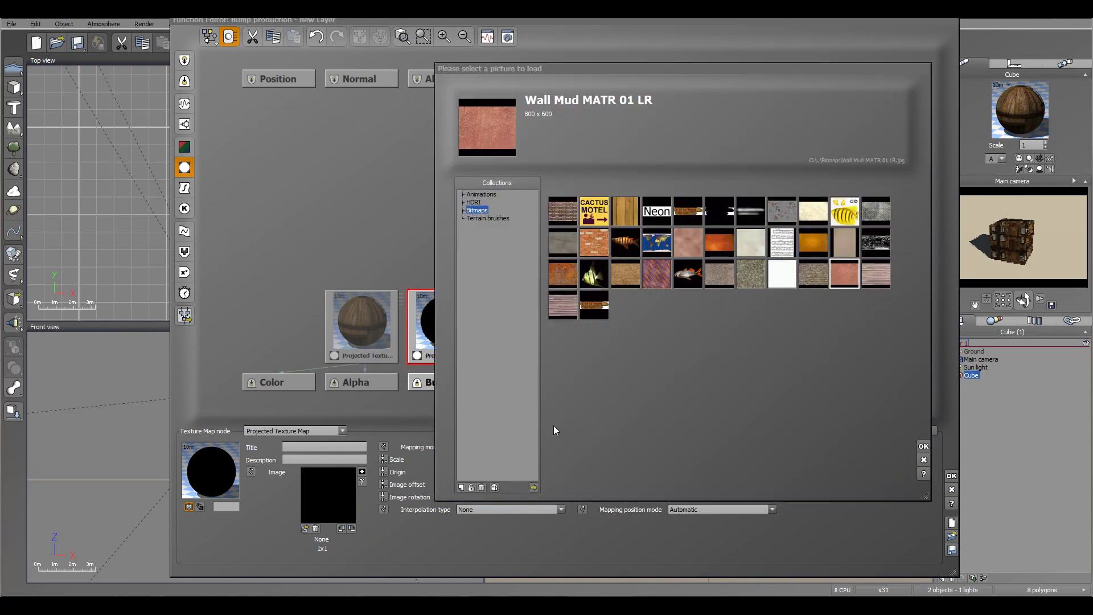
{"action": "left_click", "coordinate": [689, 176]}
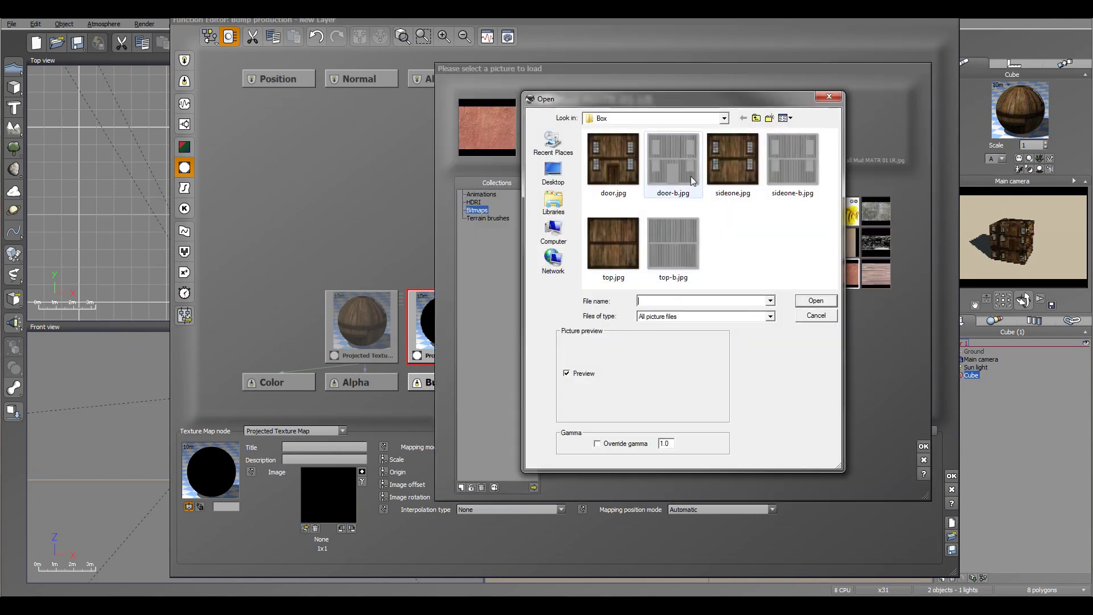
{"action": "left_click", "coordinate": [815, 301]}
{"action": "left_click", "coordinate": [950, 476]}
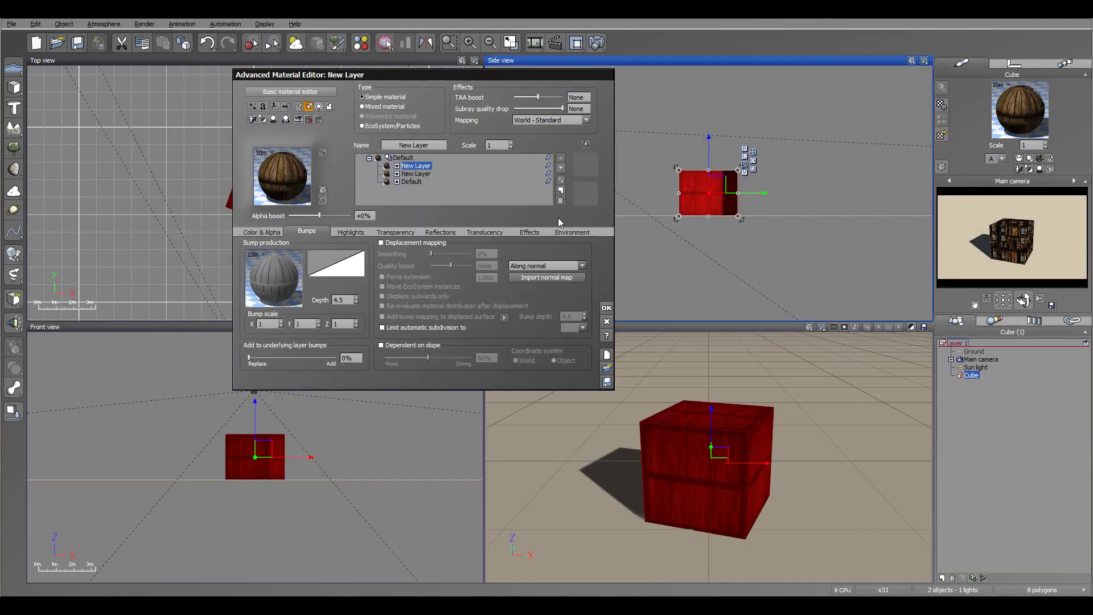
Set the cube material's mapping to Object - Parametric while checking the door layer's environment constraints.
{"action": "left_click", "coordinate": [572, 232]}
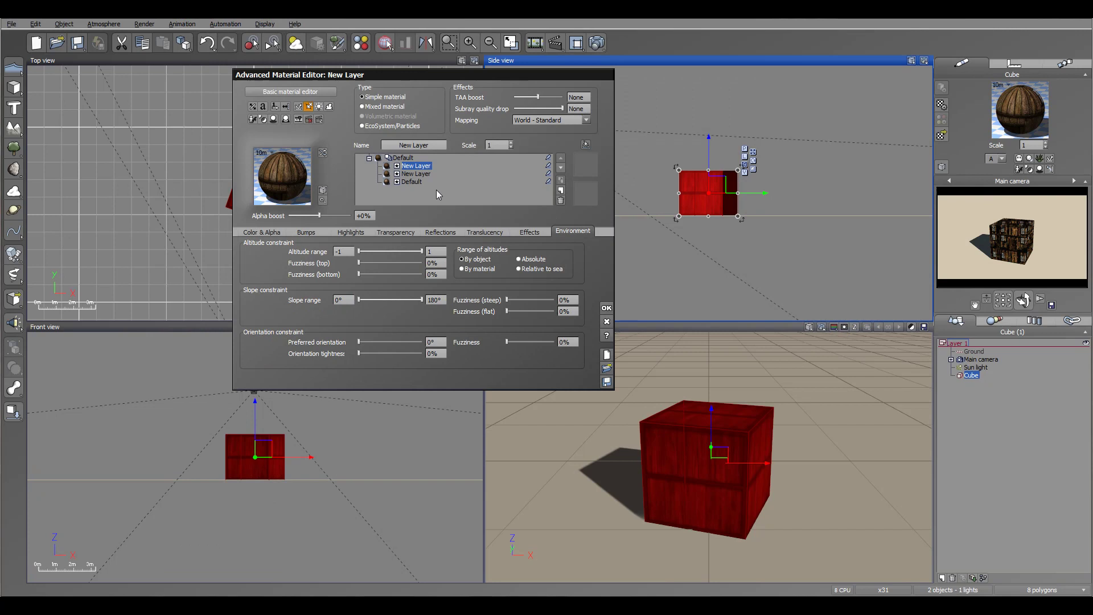
{"action": "left_click", "coordinate": [585, 120]}
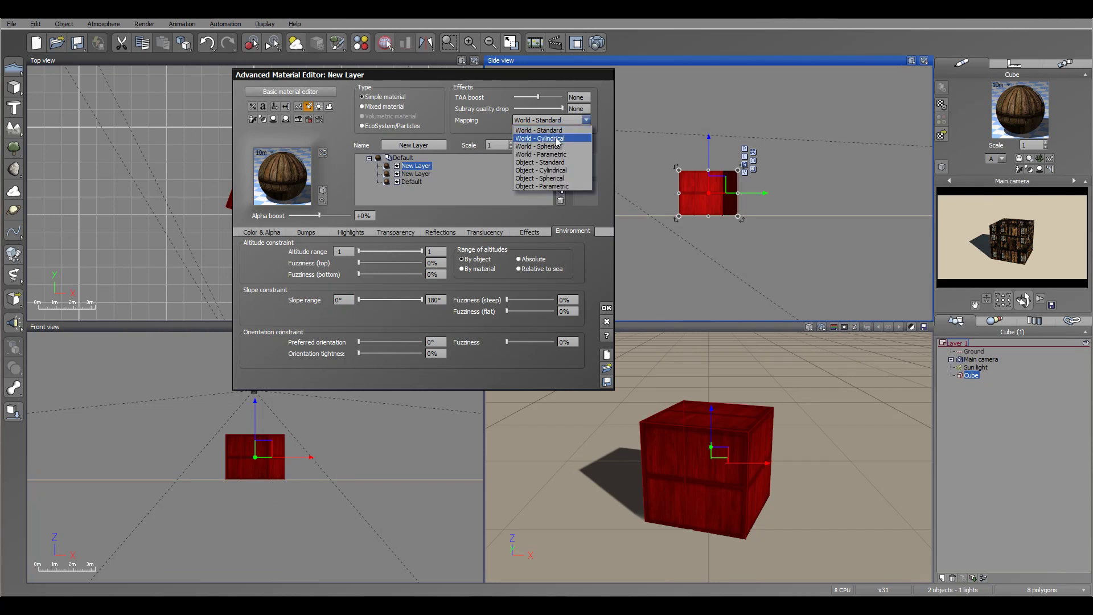
{"action": "left_click", "coordinate": [562, 186]}
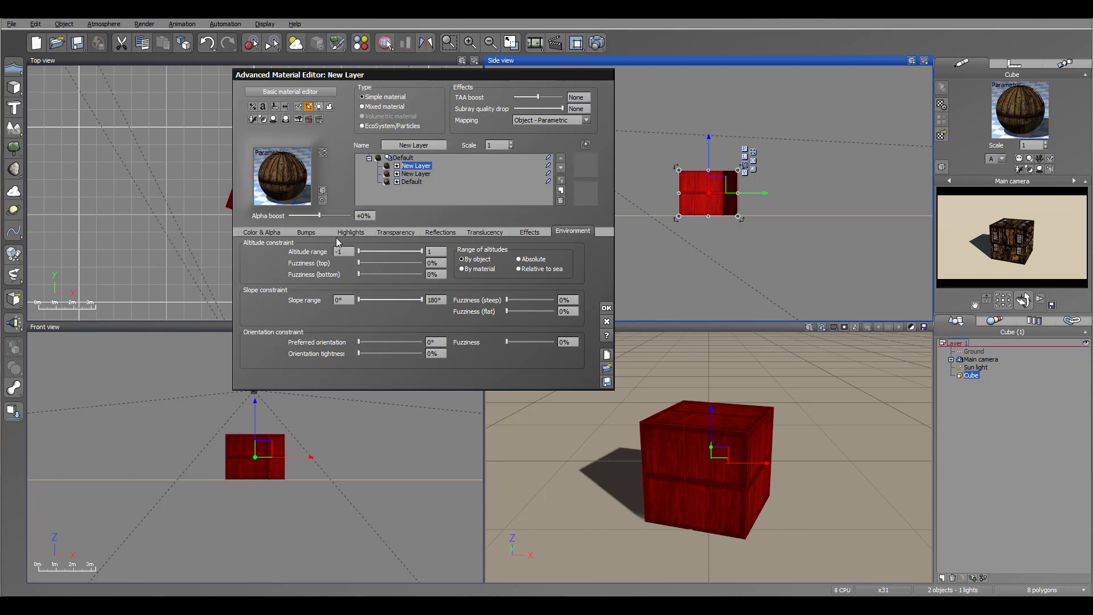
Compare the layers' bump settings and set the sideone layer's bump depth to 0.2.
{"action": "left_click", "coordinate": [417, 175]}
{"action": "left_click", "coordinate": [417, 181]}
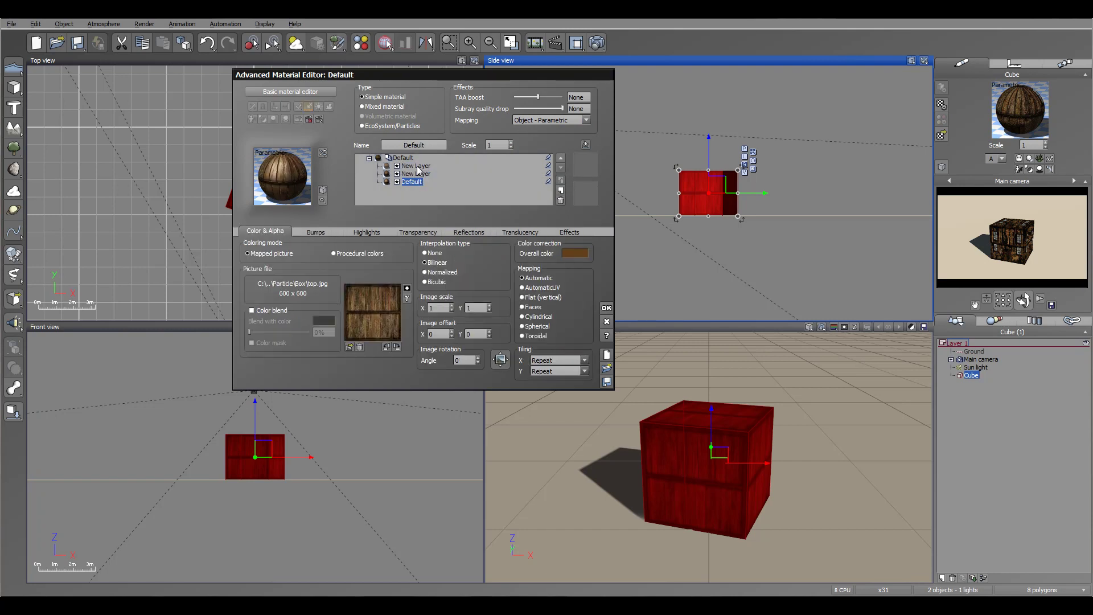
{"action": "left_click", "coordinate": [418, 167]}
{"action": "left_click", "coordinate": [419, 174]}
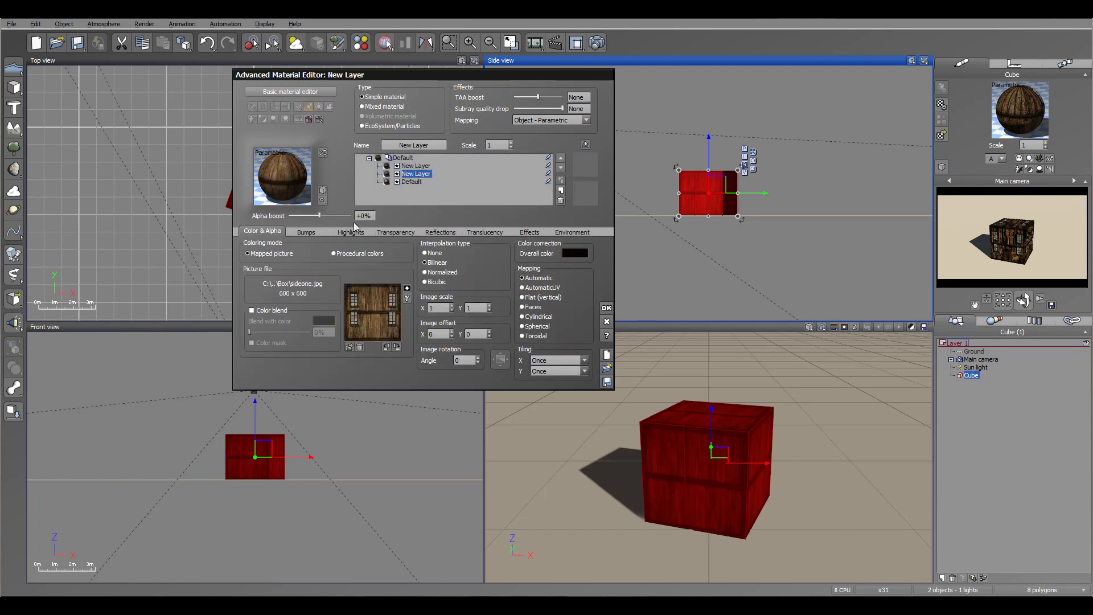
{"action": "left_click", "coordinate": [310, 232]}
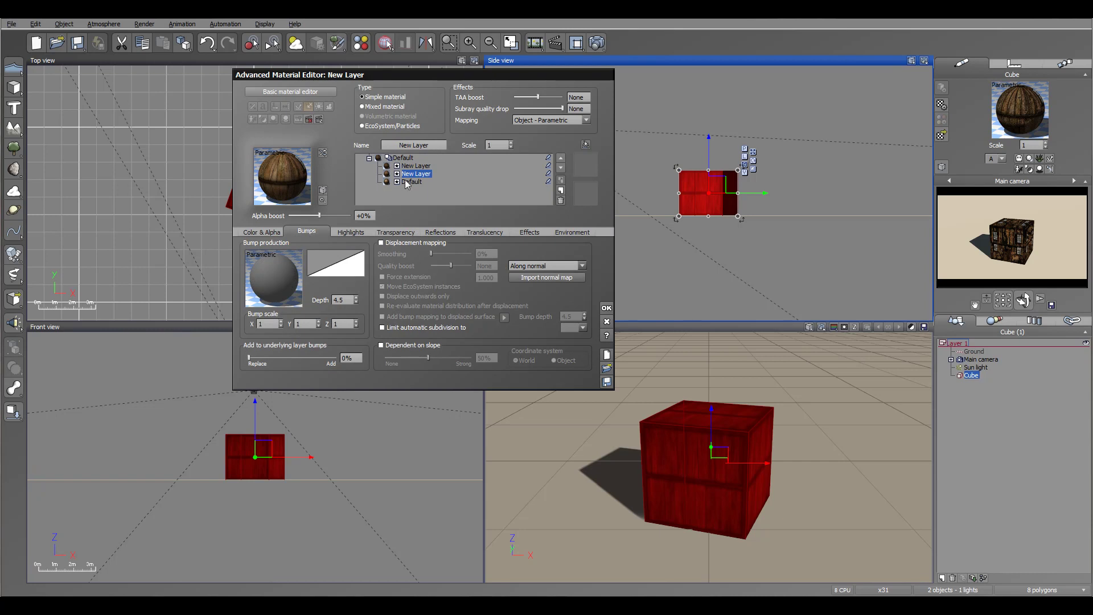
{"action": "left_click", "coordinate": [424, 167]}
{"action": "left_click", "coordinate": [415, 182]}
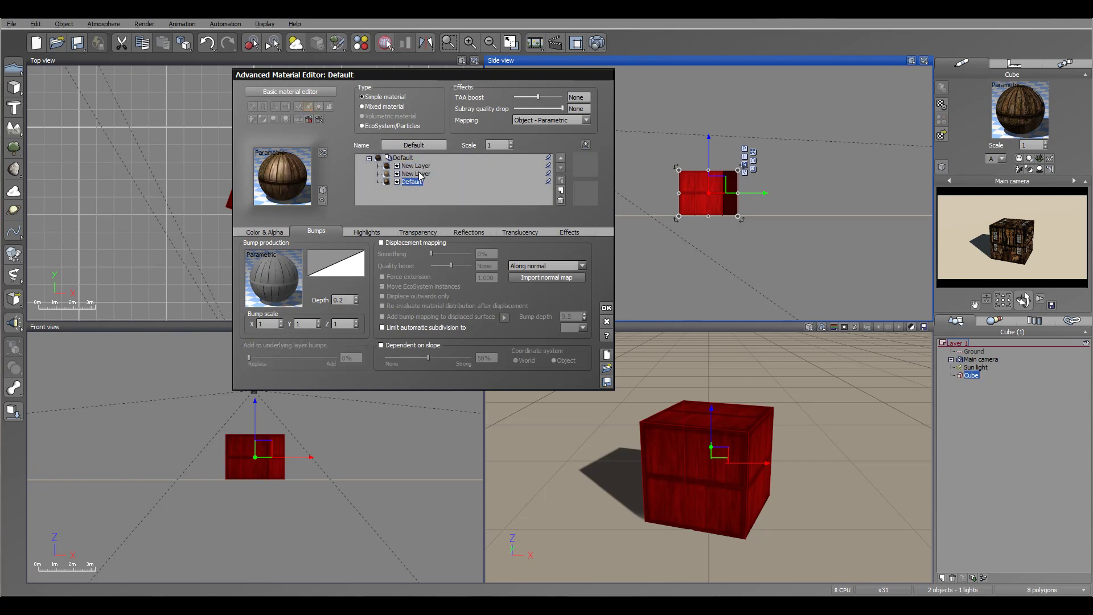
{"action": "left_click", "coordinate": [420, 175]}
{"action": "double_click", "coordinate": [344, 300]}
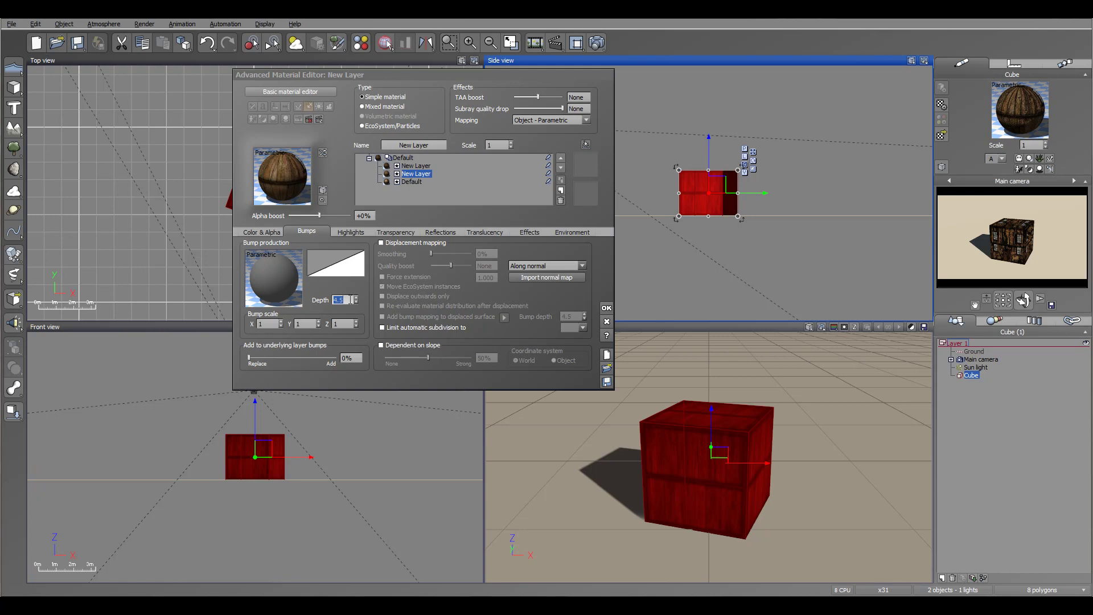
{"action": "key", "text": "Return"}
Set the topmost door layer's bump depth to 0.2.
{"action": "left_click", "coordinate": [416, 165]}
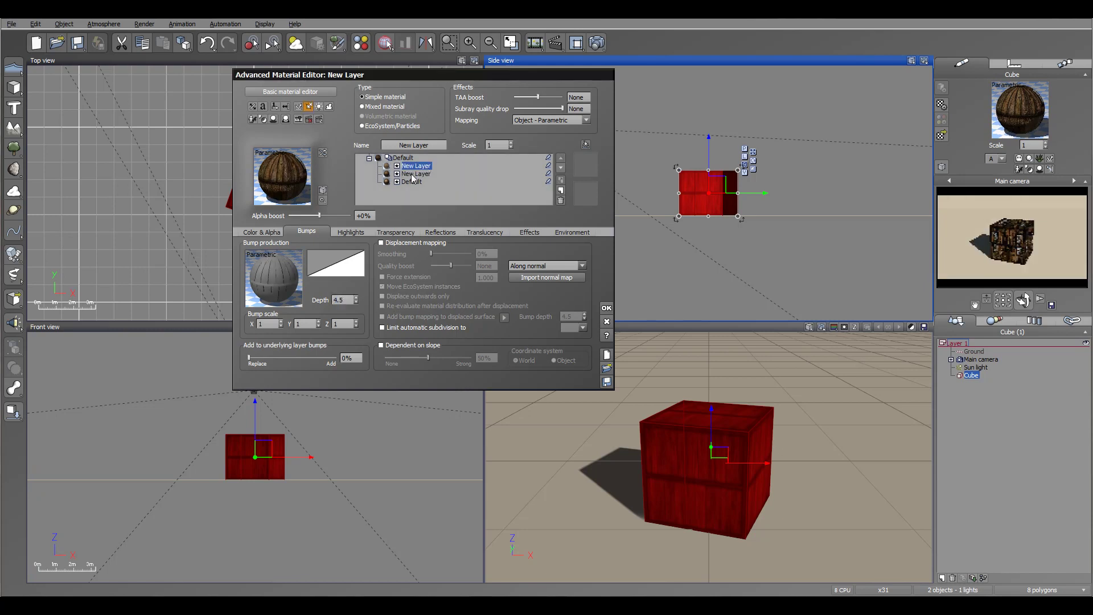
{"action": "double_click", "coordinate": [352, 299]}
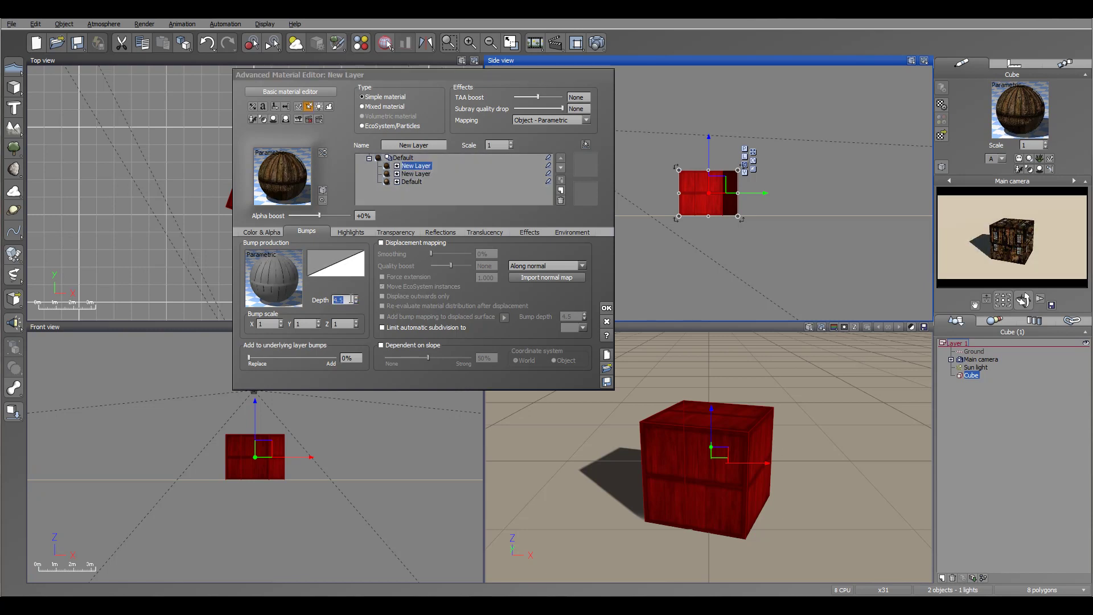
{"action": "type", "text": "0.2"}
Edit the sideone layer's bump function and connect a projected texture map node to the Bump output.
{"action": "left_click", "coordinate": [416, 173]}
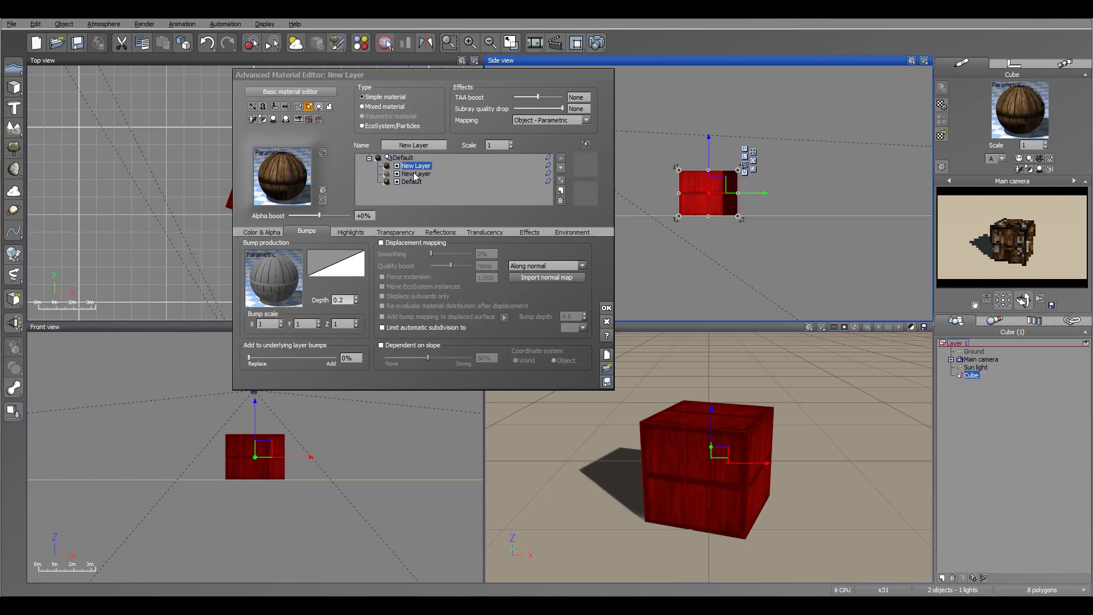
{"action": "right_click", "coordinate": [281, 294]}
{"action": "left_click", "coordinate": [311, 296]}
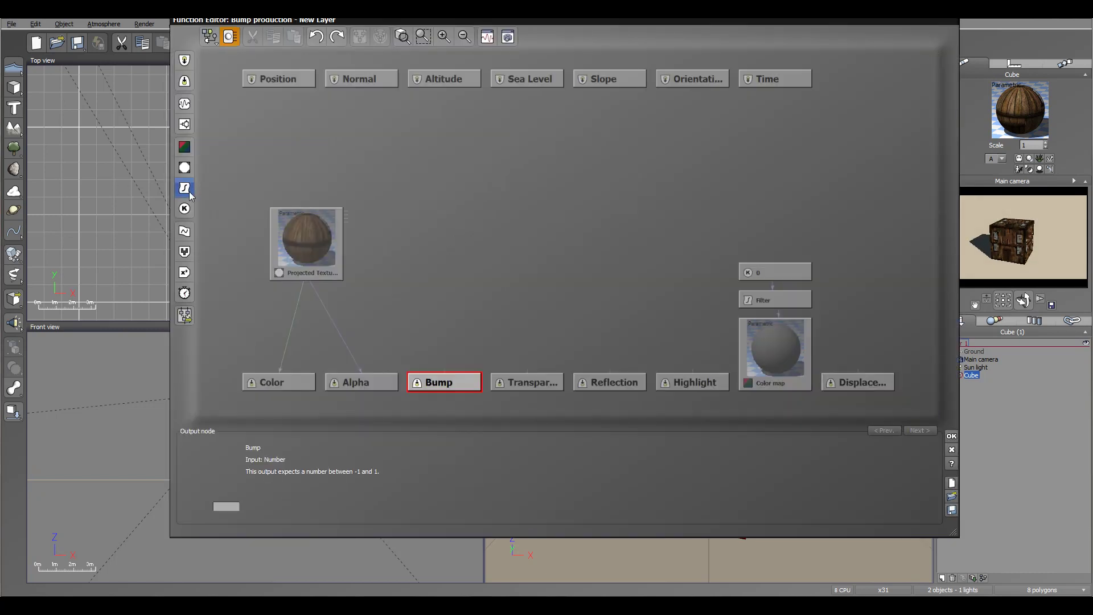
{"action": "left_click", "coordinate": [184, 167]}
Load sideone-b.jpg from the Box folder into the bump's projected texture map node and accept the function.
{"action": "left_click", "coordinate": [306, 528]}
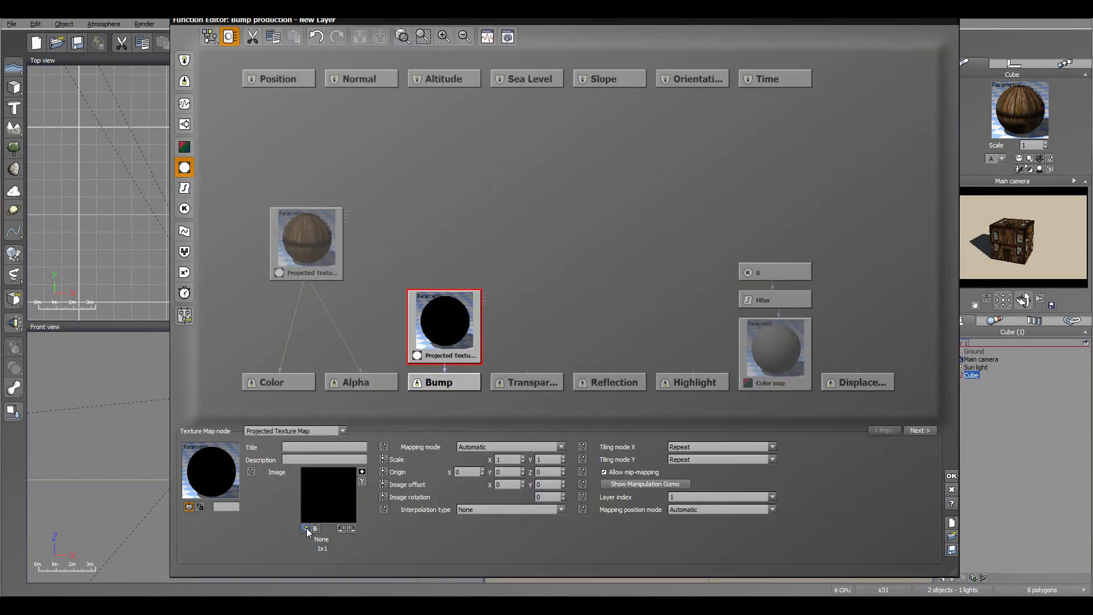
{"action": "left_click", "coordinate": [534, 488]}
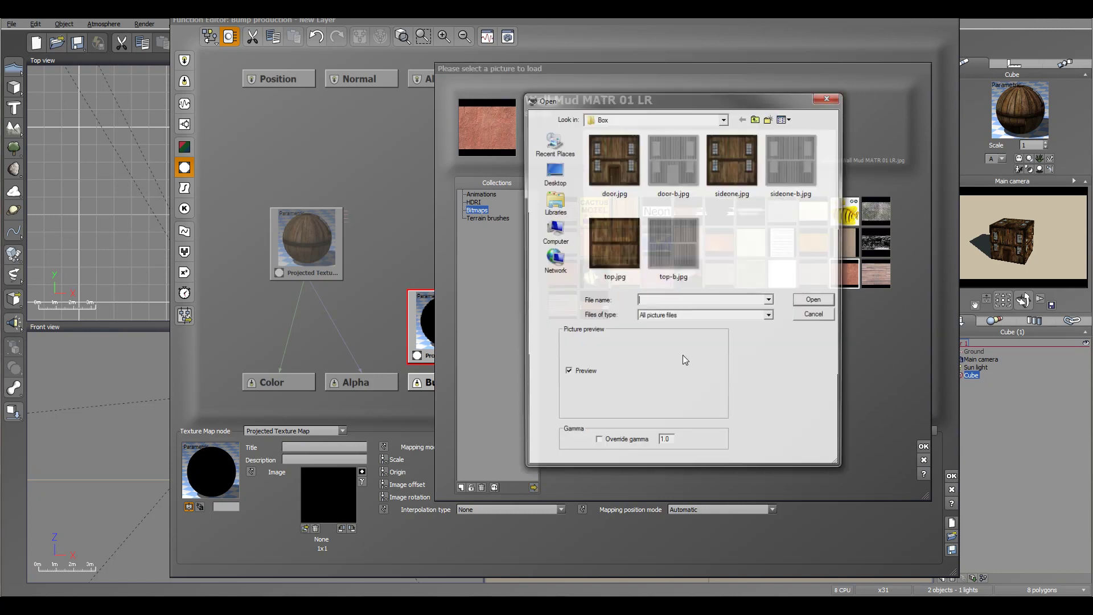
{"action": "left_click", "coordinate": [733, 159]}
{"action": "left_click", "coordinate": [793, 159]}
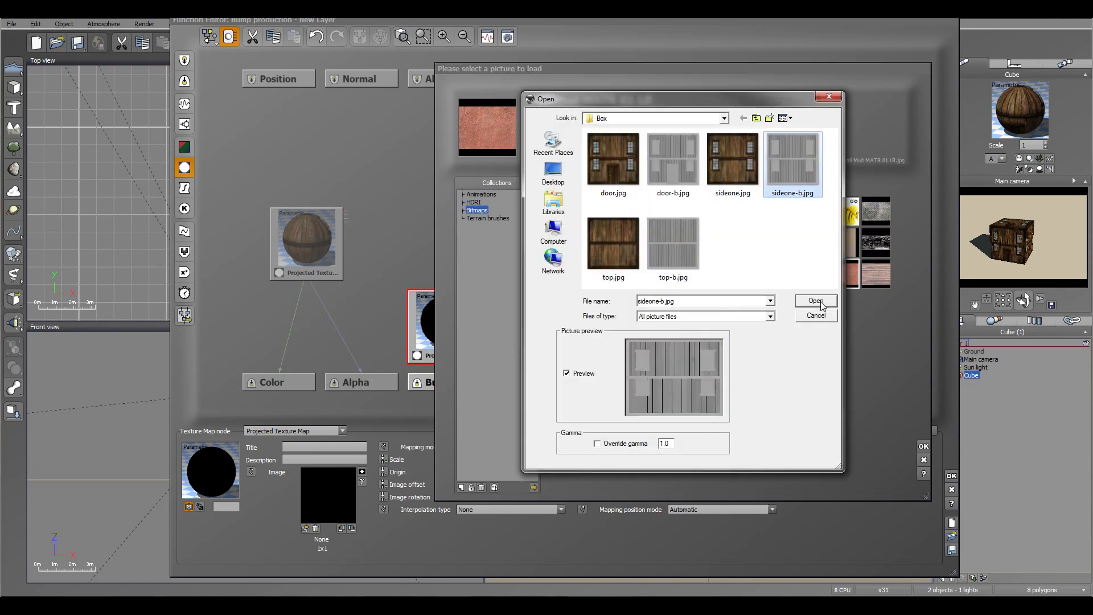
{"action": "left_click", "coordinate": [816, 300]}
{"action": "left_click", "coordinate": [951, 475]}
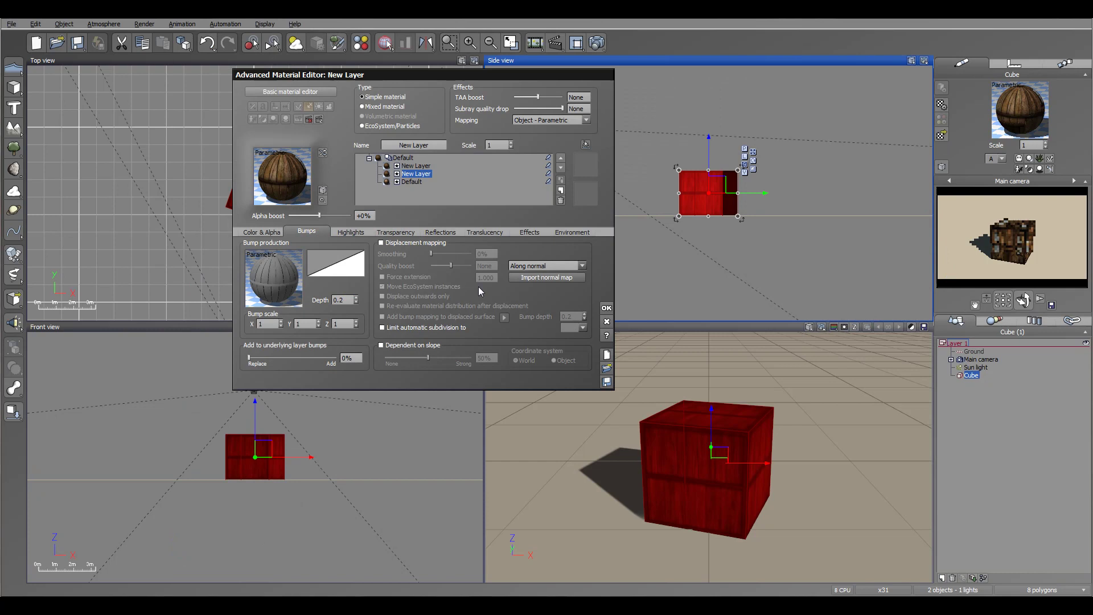
Constrain the door layer to one side with 100% orientation tightness and a 90° preferred orientation, and accept the material.
{"action": "left_click", "coordinate": [422, 166]}
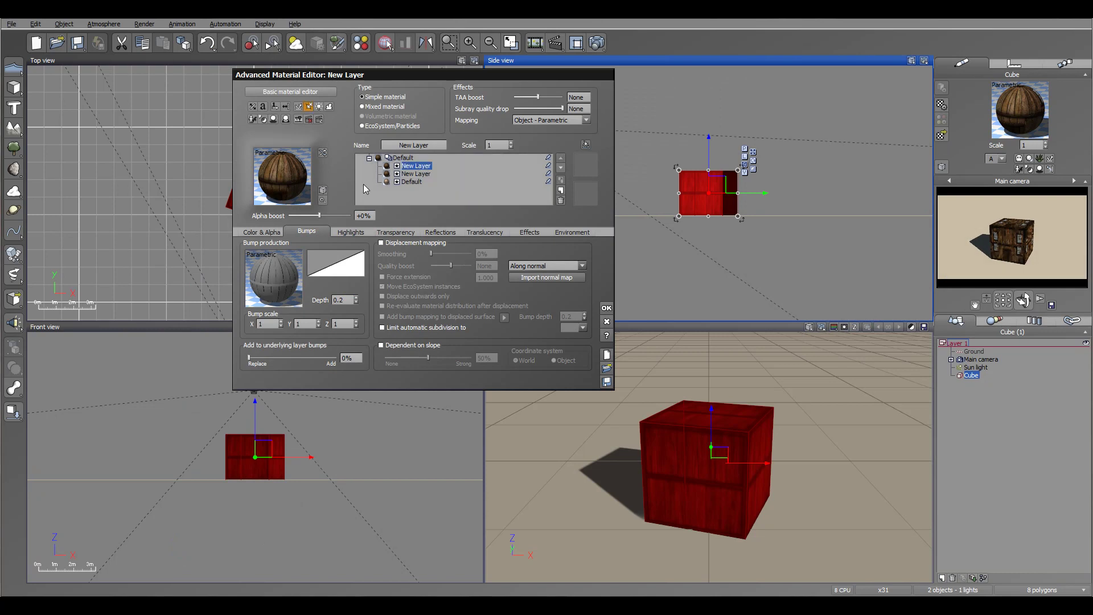
{"action": "left_click_drag", "start_coordinate": [453, 76], "coordinate": [366, 63]}
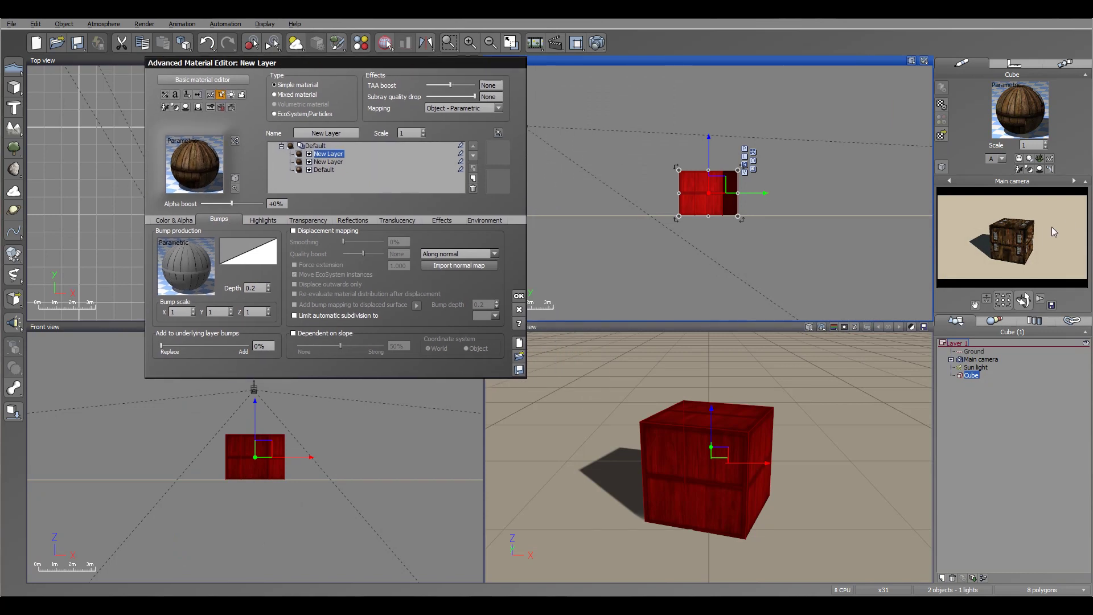
{"action": "left_click", "coordinate": [473, 221]}
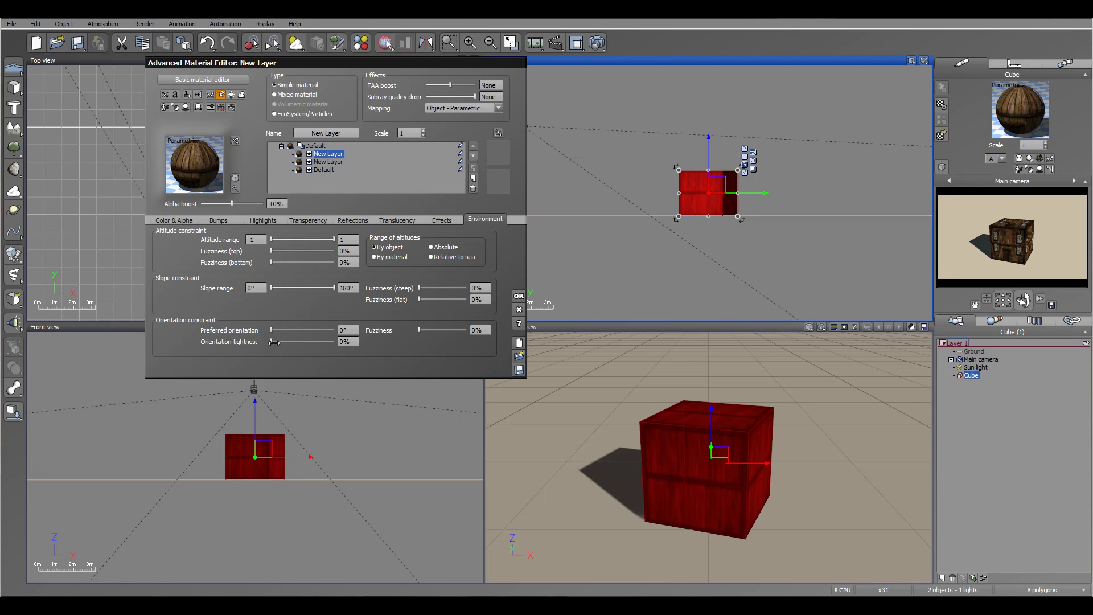
{"action": "left_click_drag", "start_coordinate": [274, 342], "coordinate": [334, 342]}
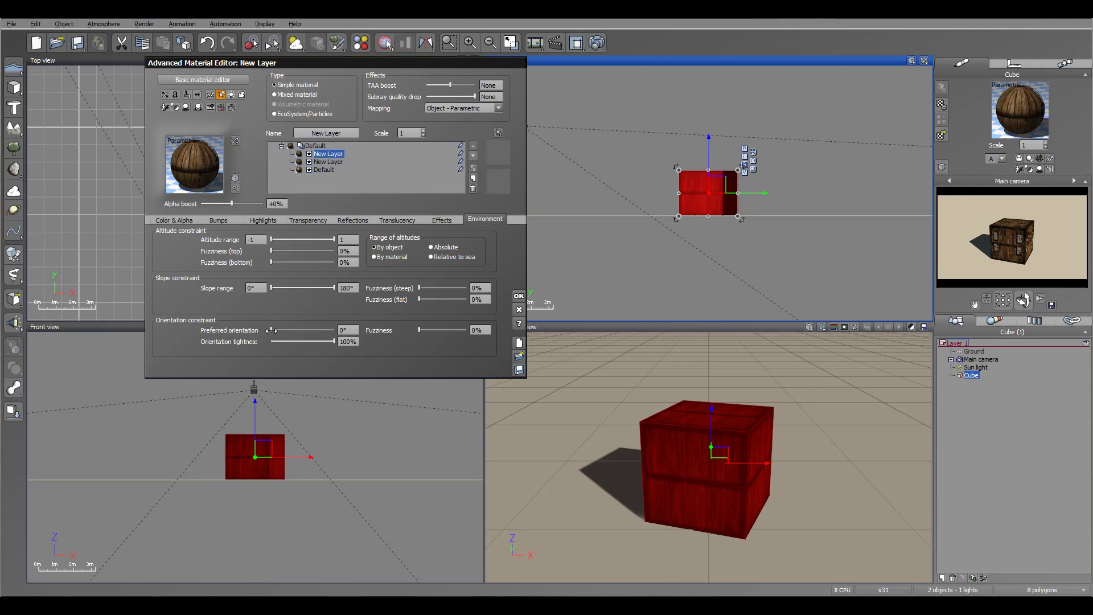
{"action": "left_click_drag", "start_coordinate": [271, 330], "coordinate": [309, 331]}
{"action": "left_click", "coordinate": [355, 330]}
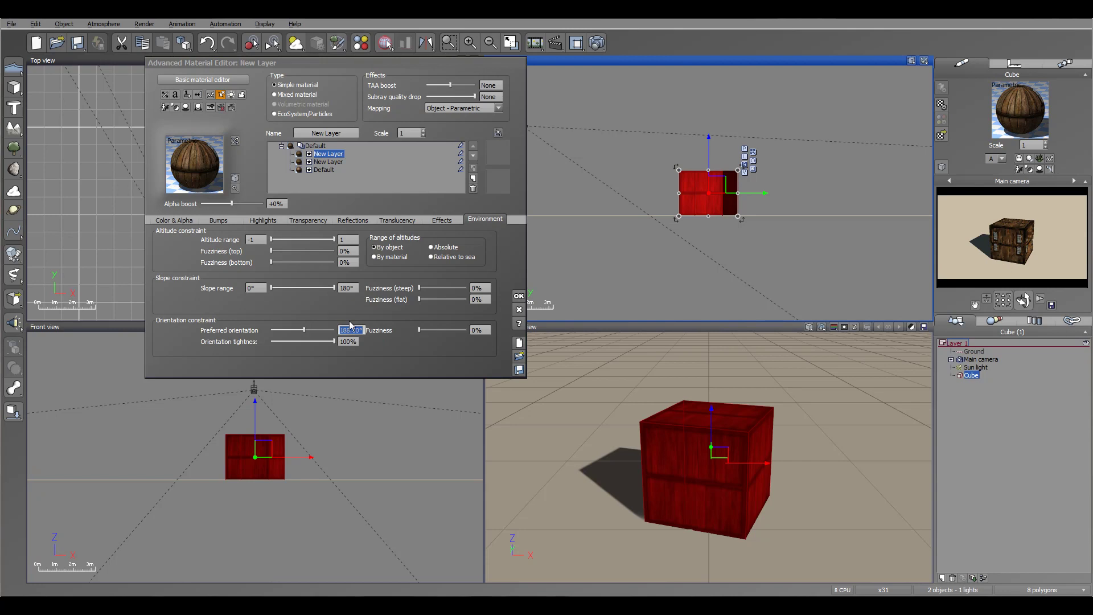
{"action": "type", "text": "90"}
{"action": "key", "text": "Return"}
{"action": "left_click", "coordinate": [519, 296]}
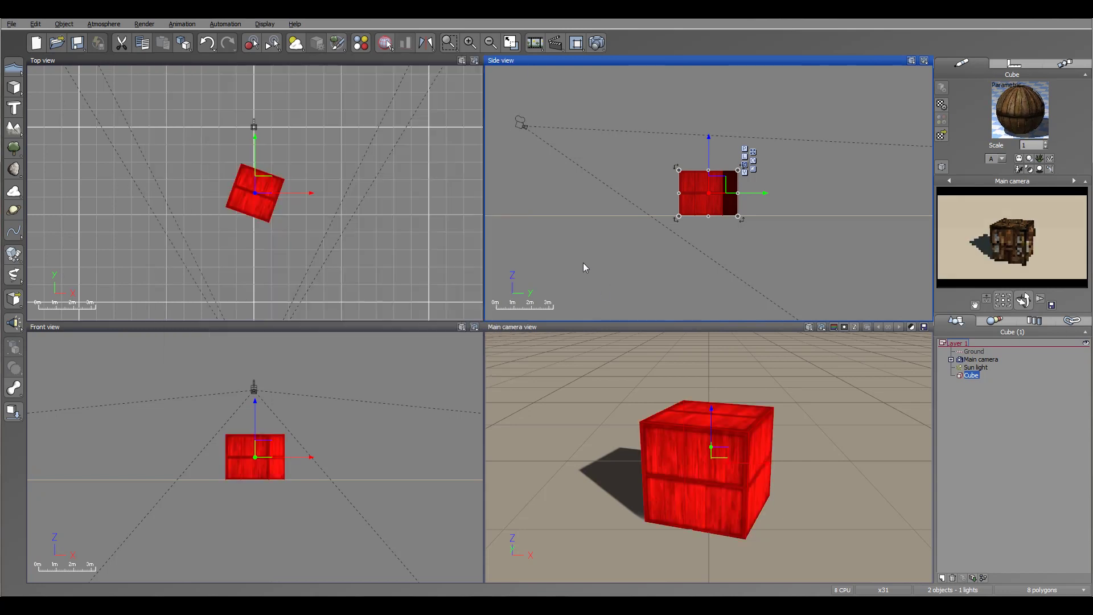
Render the scene to check the door side, and turn the cube about its vertical axis and back to inspect its faces.
{"action": "left_click", "coordinate": [598, 41]}
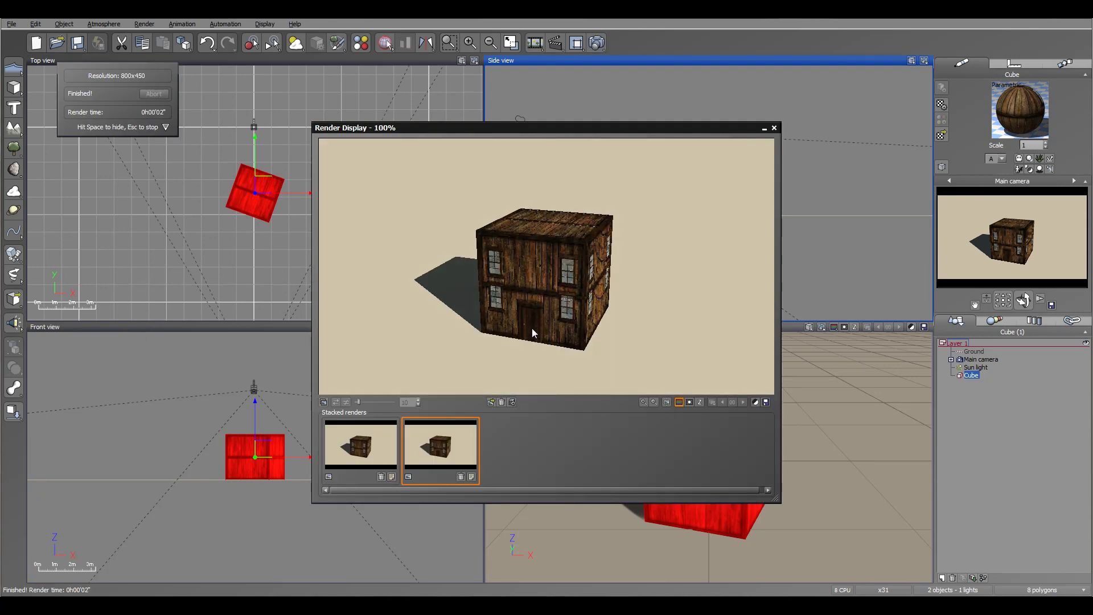
{"action": "left_click", "coordinate": [774, 127]}
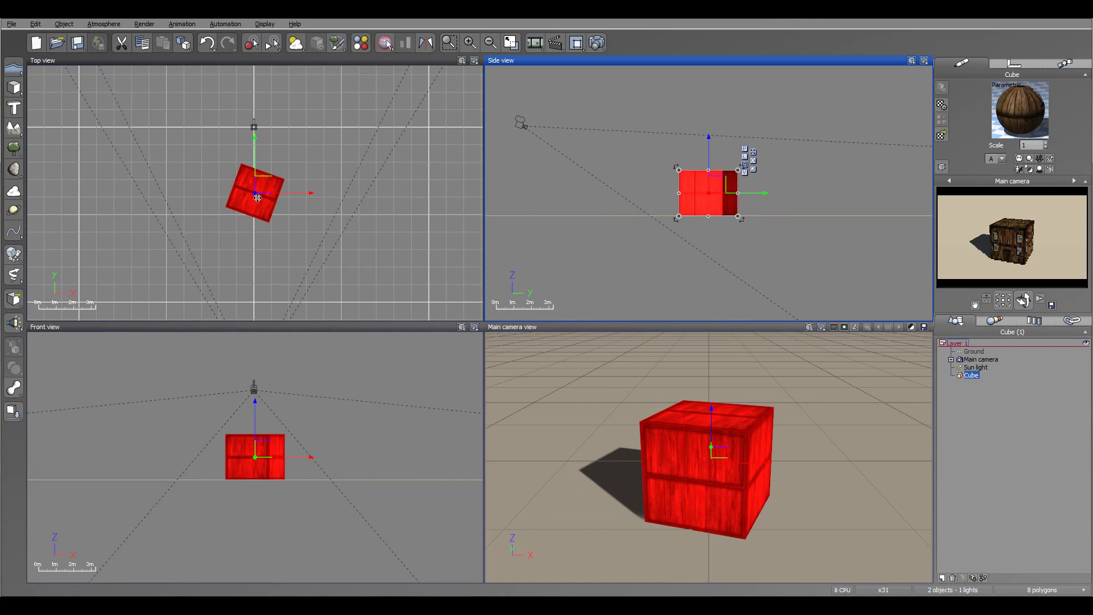
{"action": "left_click_drag", "start_coordinate": [288, 227], "coordinate": [300, 202]}
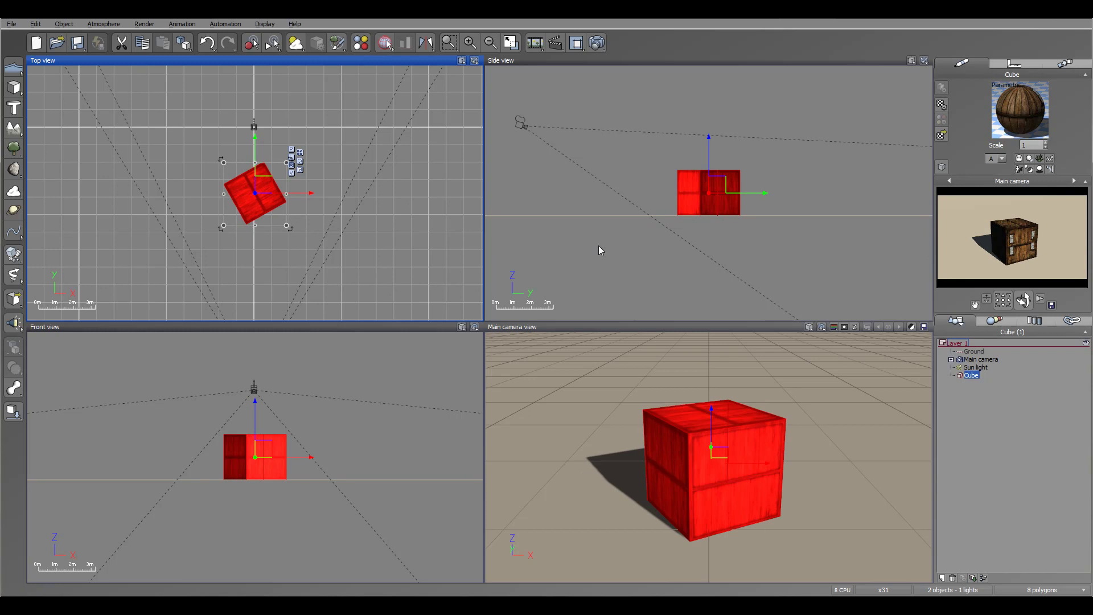
{"action": "mouse_move", "coordinate": [293, 233]}
{"action": "left_mouse_down"}
{"action": "mouse_move", "coordinate": [285, 223]}
{"action": "mouse_move", "coordinate": [292, 229]}
{"action": "left_mouse_up"}
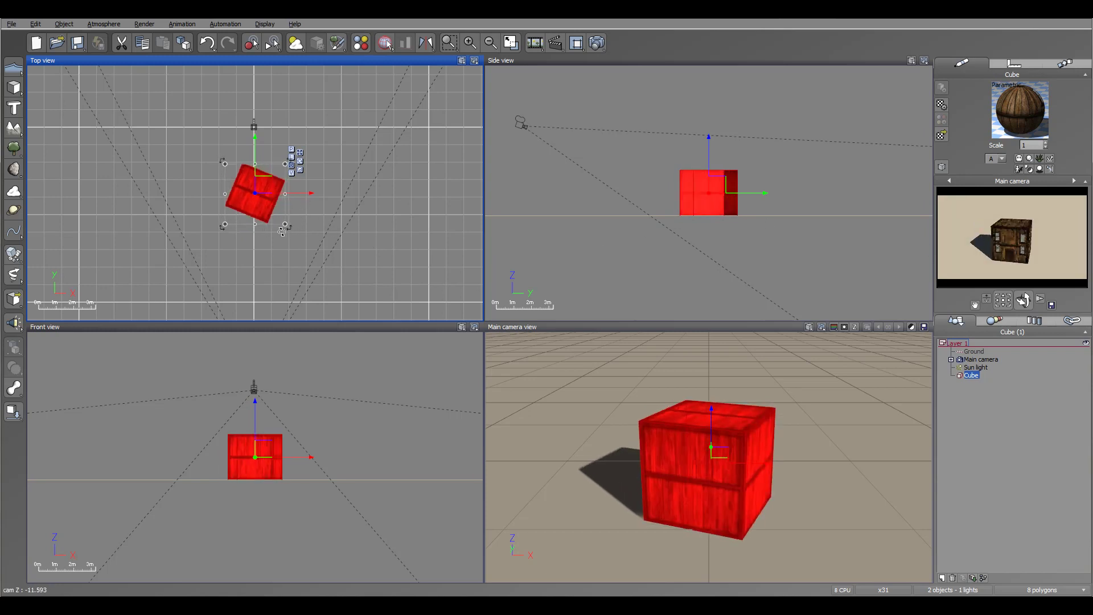
Reopen the cube's material, refresh the camera preview and add a new layer above the door layer.
{"action": "double_click", "coordinate": [1026, 119]}
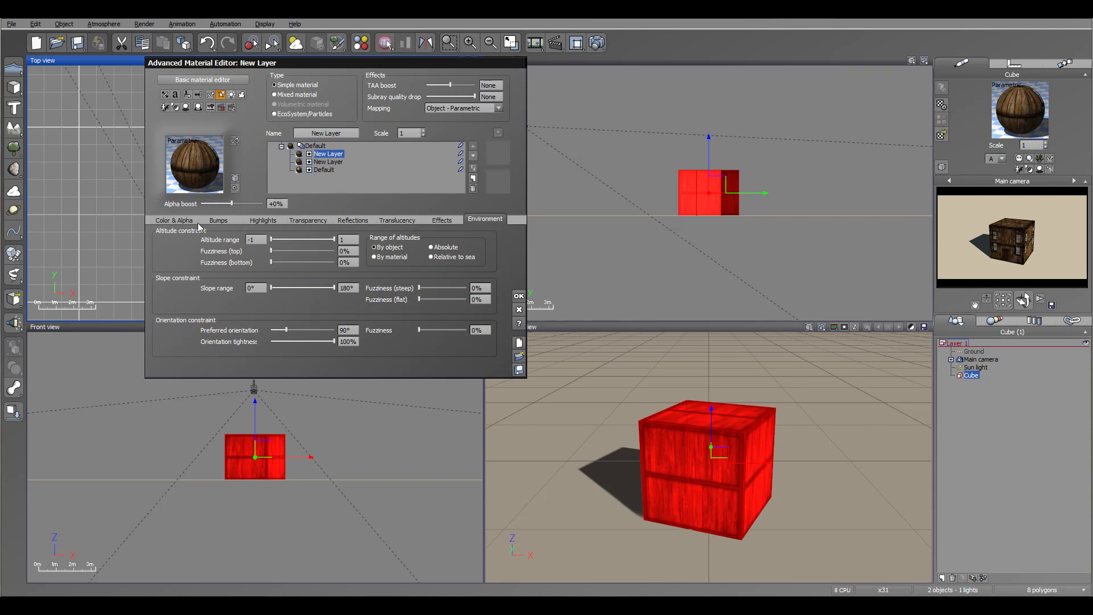
{"action": "left_click", "coordinate": [1018, 230]}
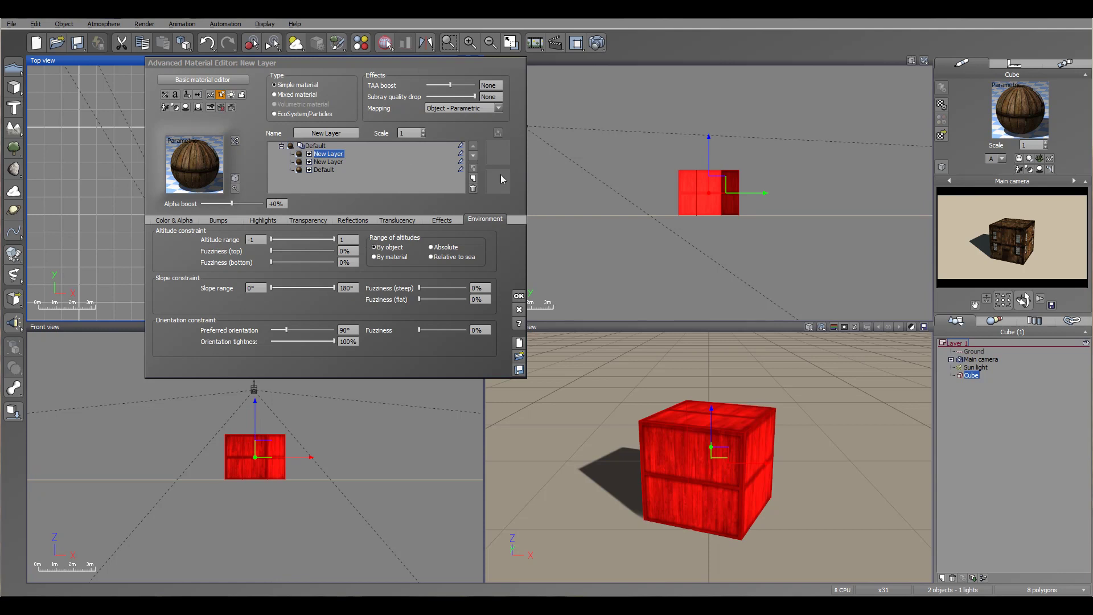
{"action": "left_click", "coordinate": [472, 180]}
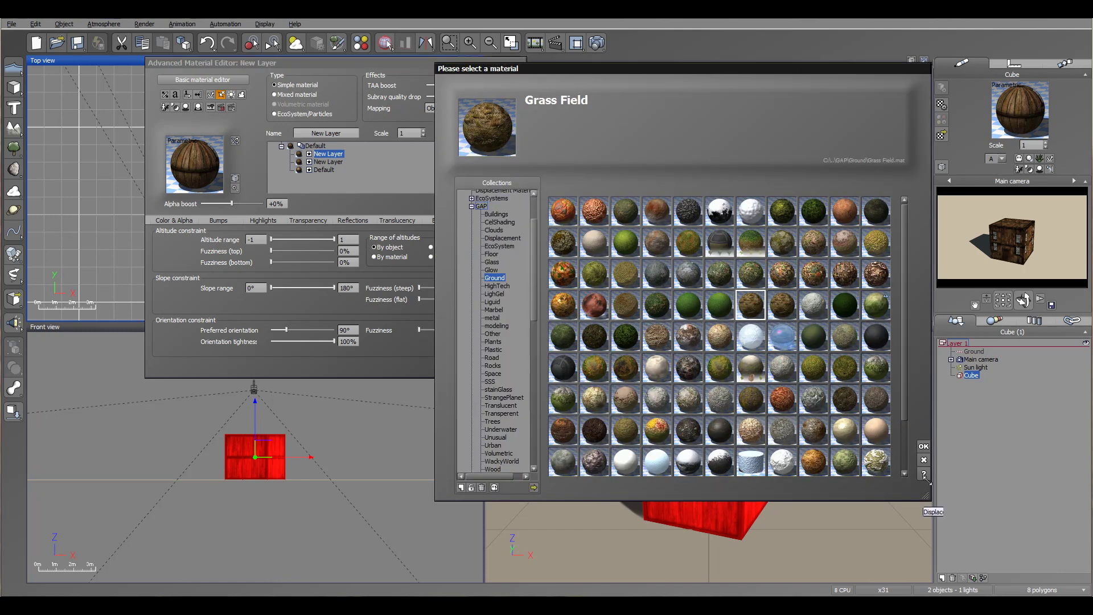
{"action": "left_click", "coordinate": [924, 450]}
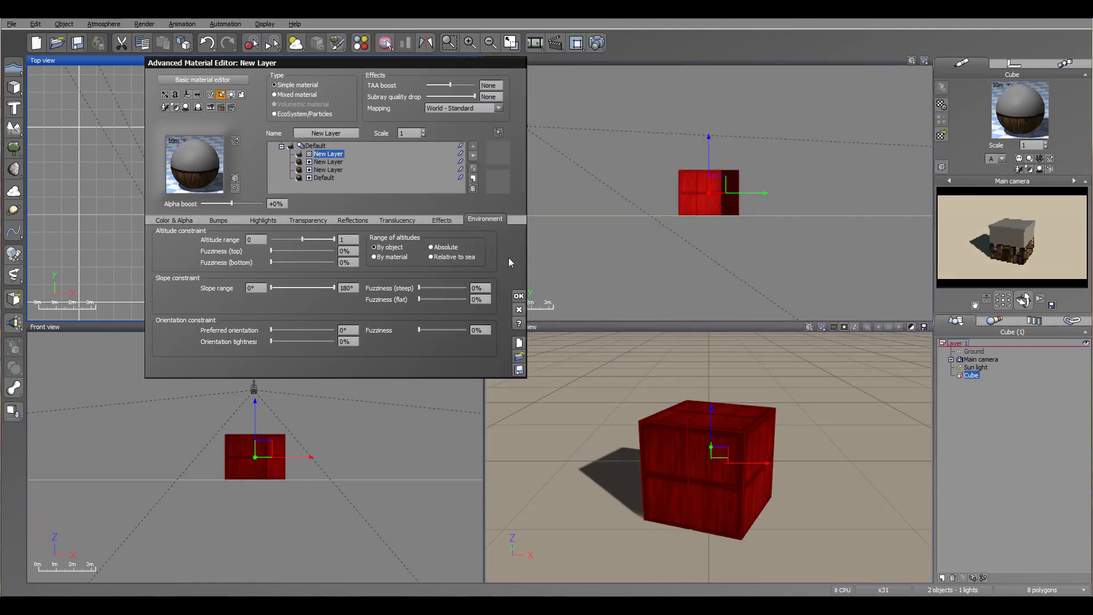
Map logo.png from the Box folder as the new layer's color picture and use its alpha information as material transparency.
{"action": "left_click", "coordinate": [172, 219]}
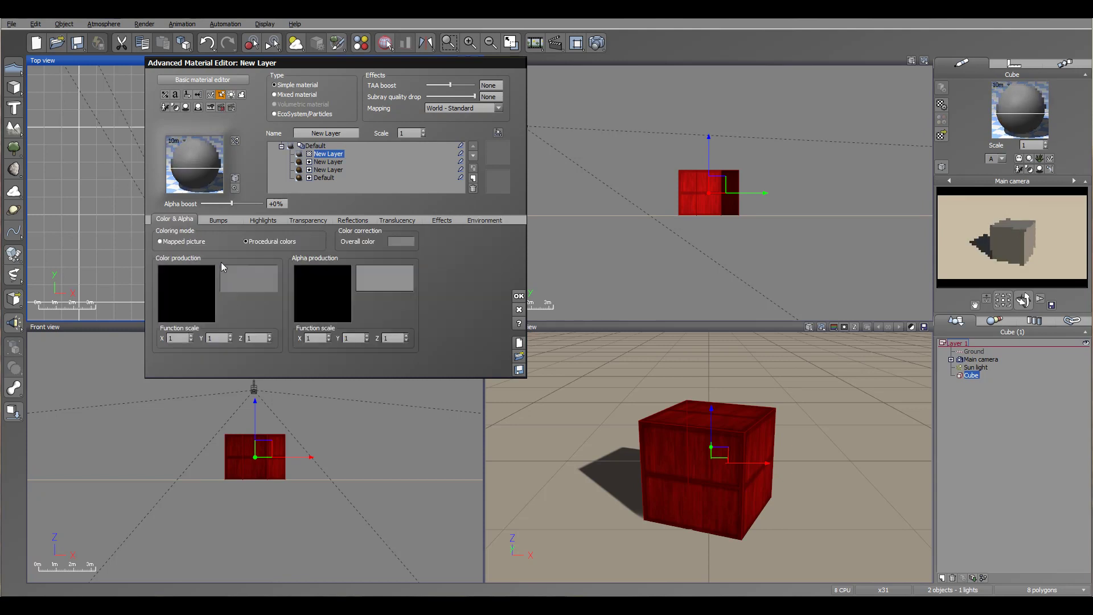
{"action": "left_click", "coordinate": [190, 242]}
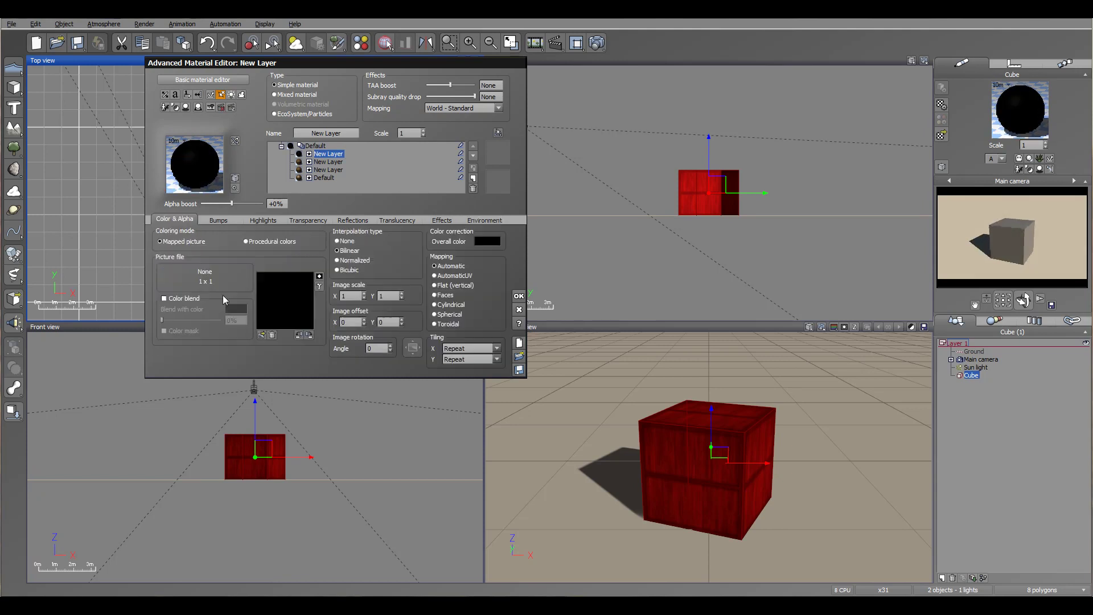
{"action": "left_click", "coordinate": [261, 335]}
{"action": "left_click", "coordinate": [534, 487]}
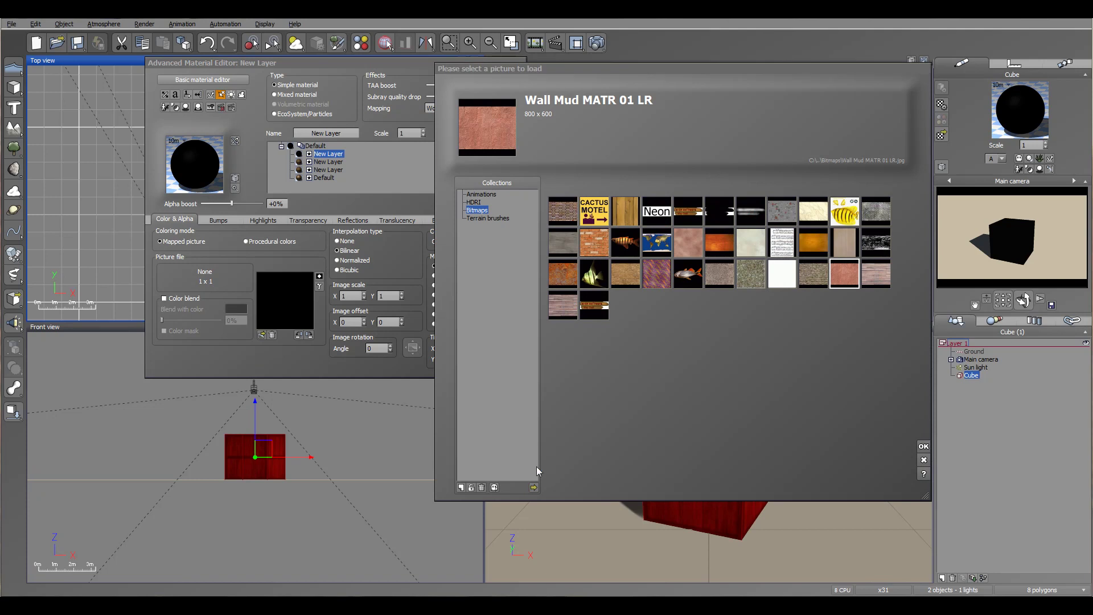
{"action": "left_click", "coordinate": [723, 171]}
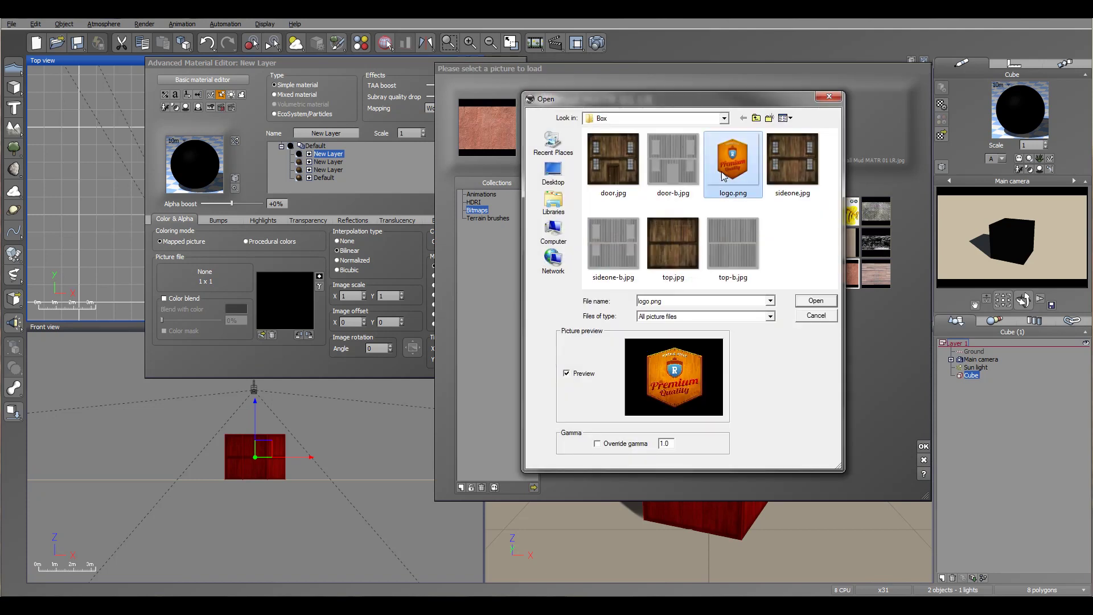
{"action": "left_click", "coordinate": [816, 301]}
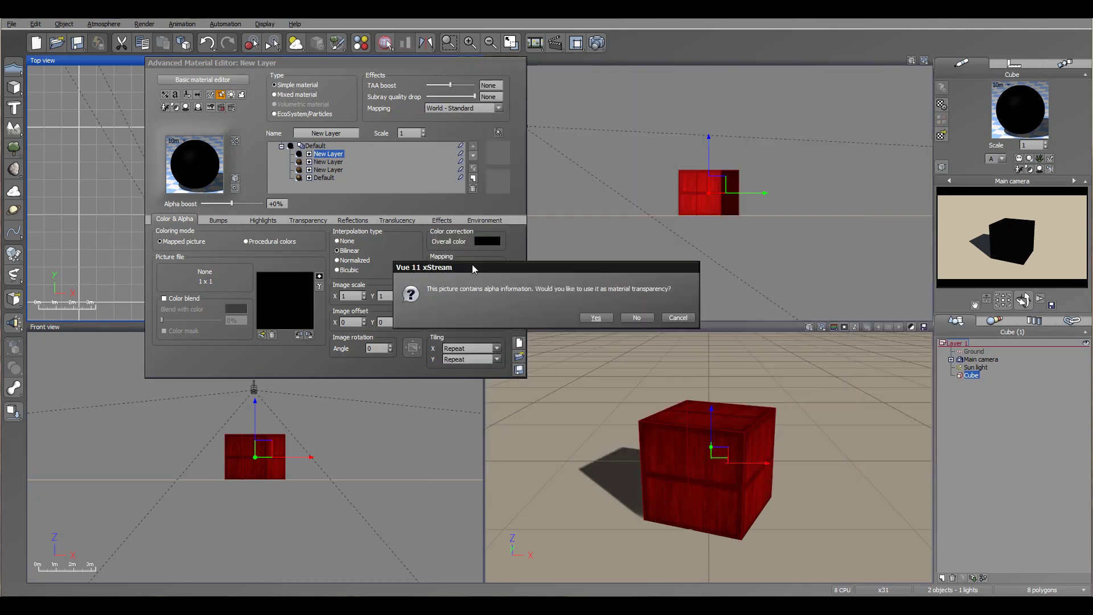
{"action": "left_click", "coordinate": [595, 318]}
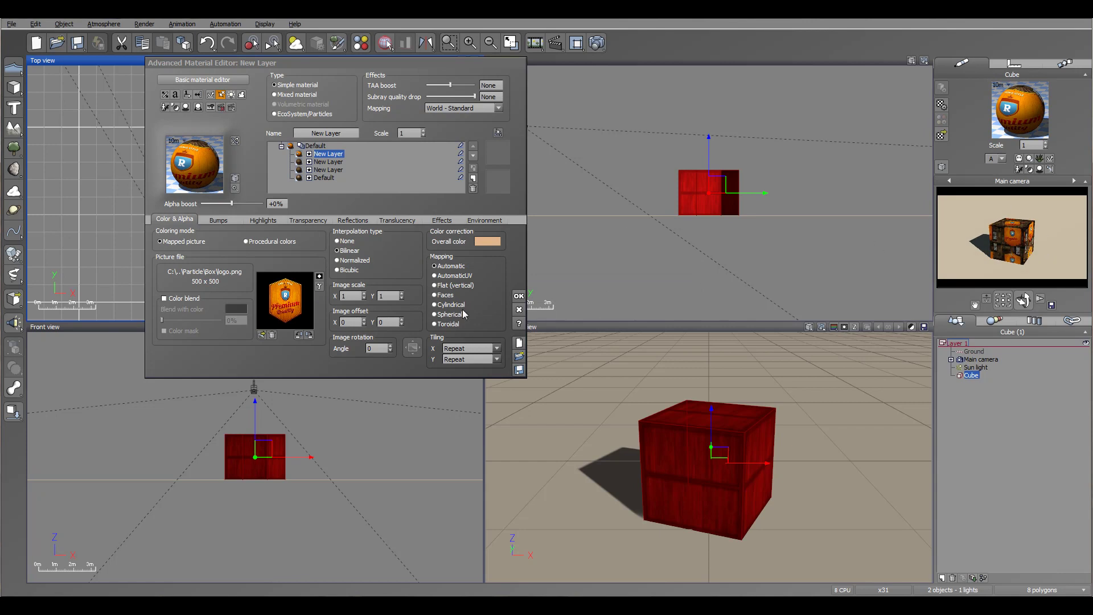
Set the logo picture's tiling to Once in both X and Y.
{"action": "left_click", "coordinate": [464, 348]}
{"action": "left_click", "coordinate": [476, 371]}
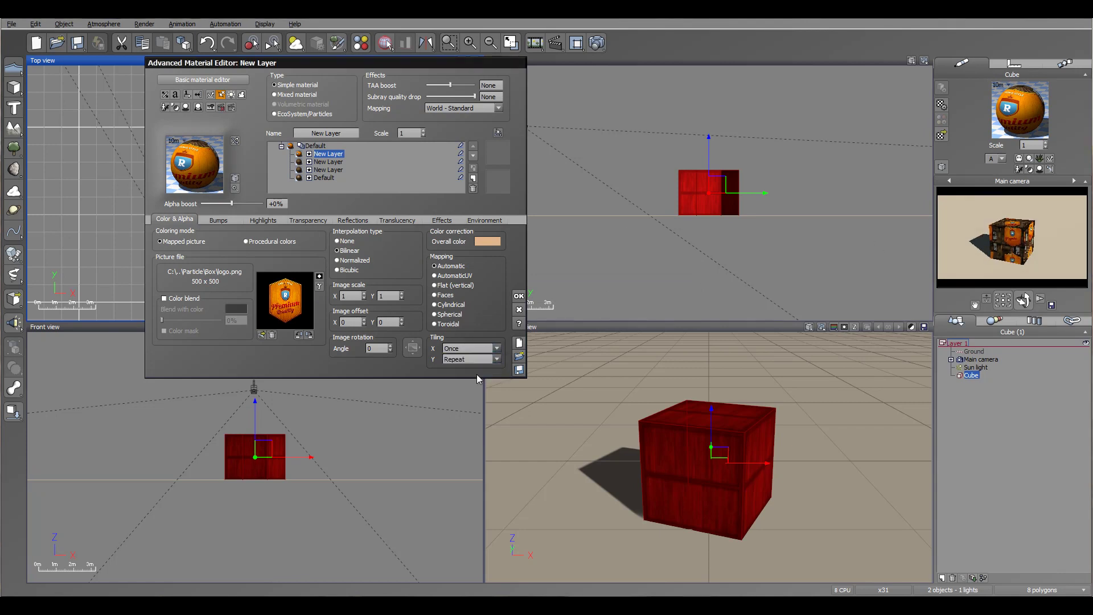
{"action": "left_click", "coordinate": [477, 385]}
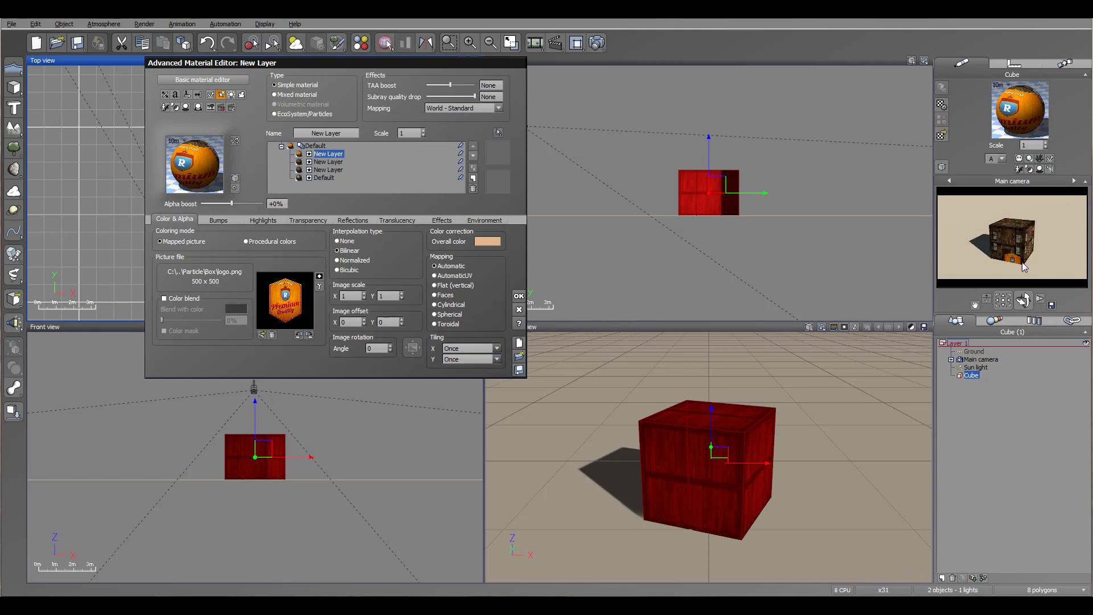
Constrain the logo layer to one side with 100% orientation tightness and a 90° preferred orientation.
{"action": "left_click", "coordinate": [487, 221]}
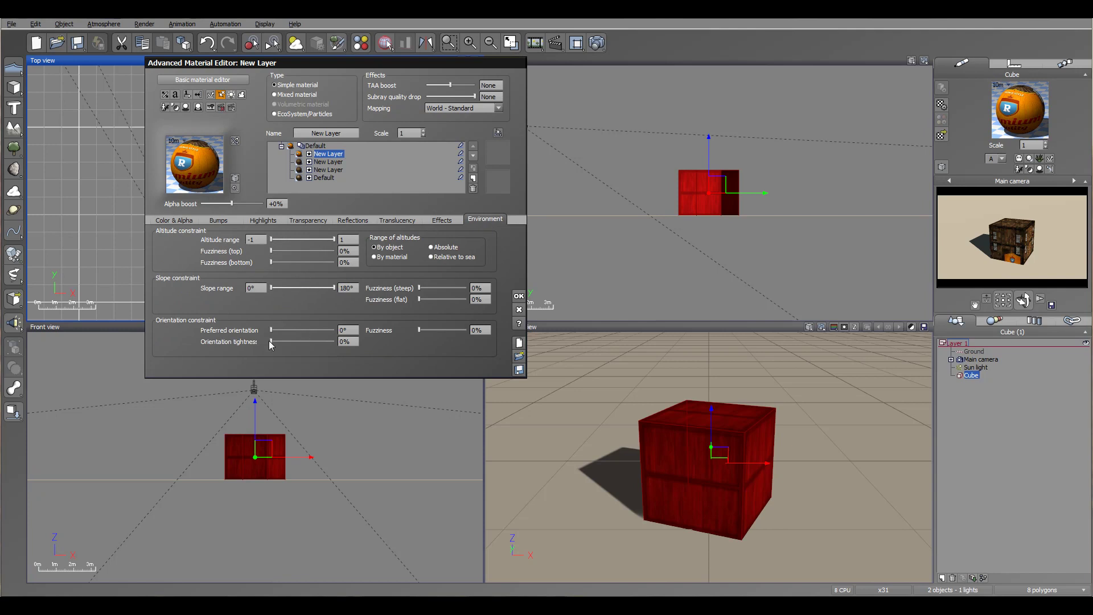
{"action": "left_click_drag", "start_coordinate": [273, 341], "coordinate": [334, 341]}
{"action": "left_click", "coordinate": [348, 330]}
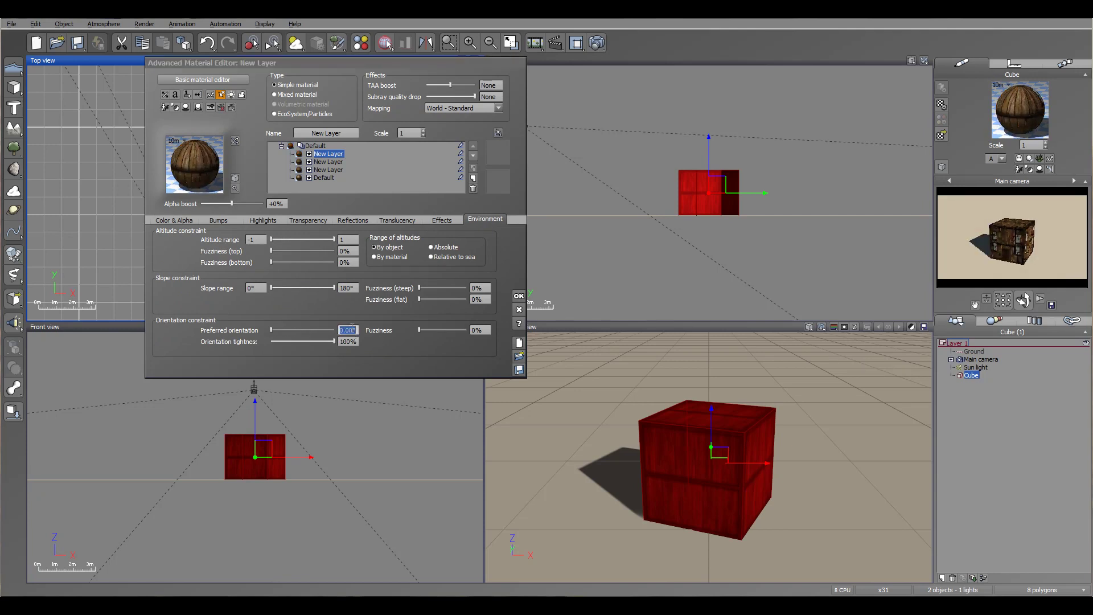
{"action": "type", "text": "90"}
{"action": "key", "text": "Return"}
Try a 28° lower slope limit on the logo layer, restore it to 0° and refresh the camera preview.
{"action": "left_click_drag", "start_coordinate": [278, 288], "coordinate": [281, 288]}
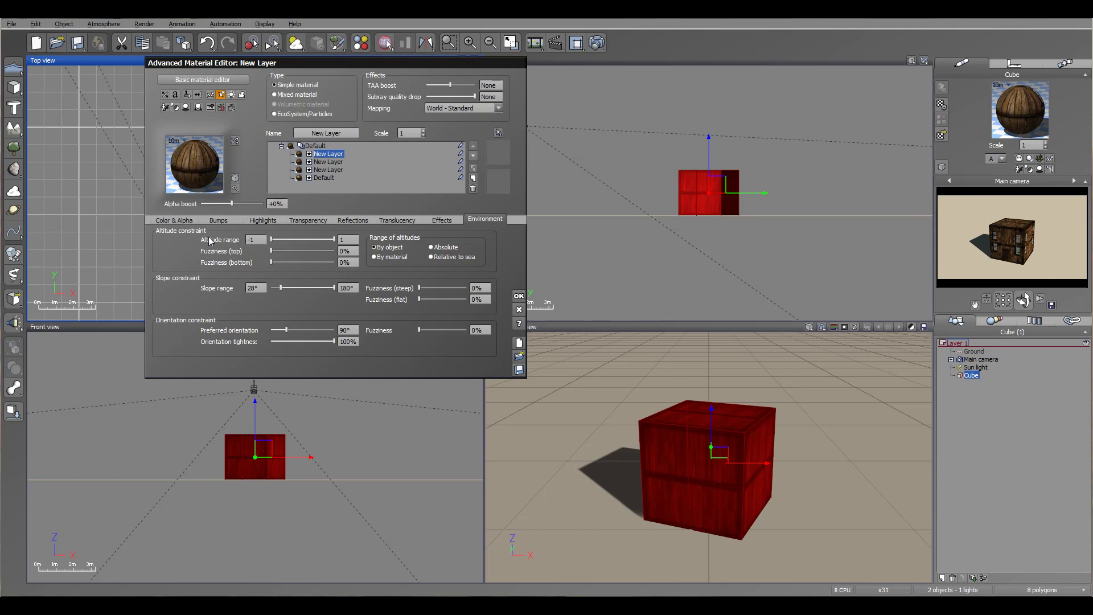
{"action": "left_click_drag", "start_coordinate": [281, 288], "coordinate": [729, 287]}
{"action": "left_click", "coordinate": [1019, 235]}
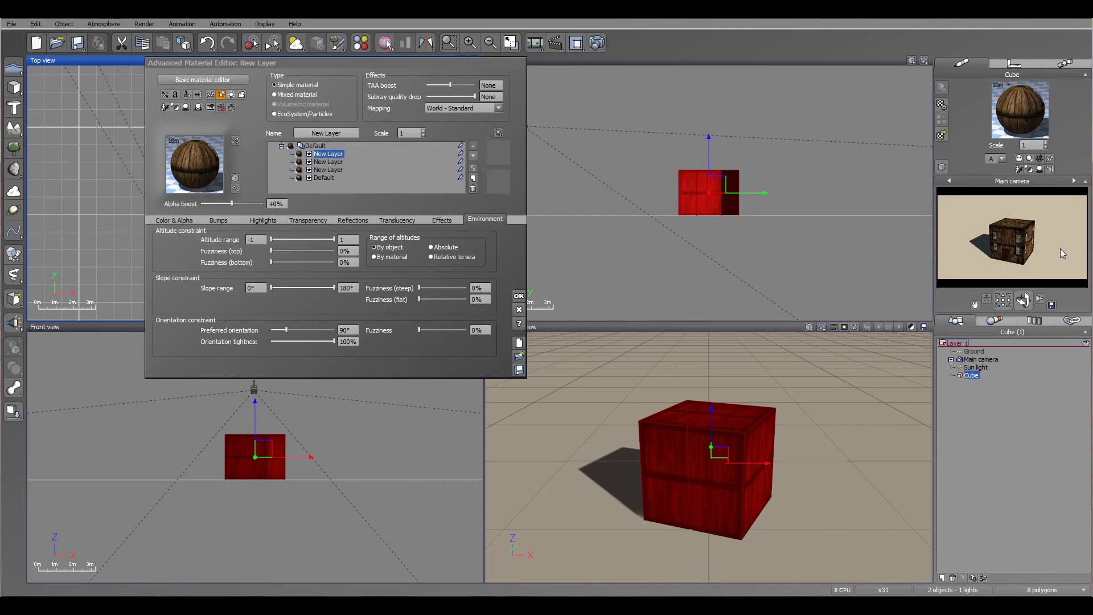
Set the logo layer's mapping to Object - Parametric and raise its lower slope limit to keep the logo off the cube's top.
{"action": "left_click", "coordinate": [480, 108]}
{"action": "left_click", "coordinate": [487, 177]}
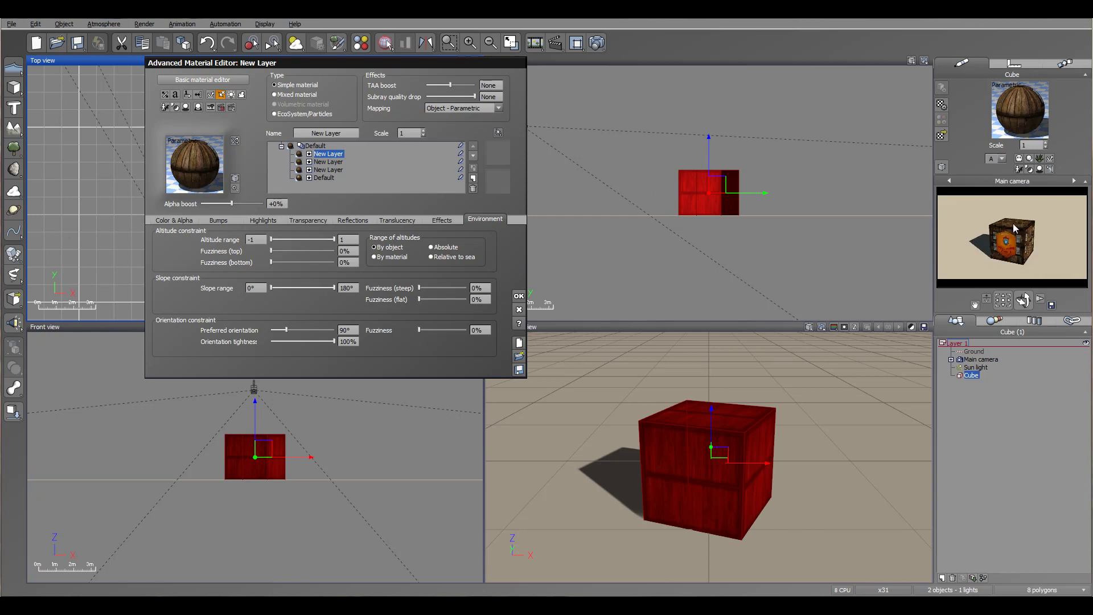
{"action": "left_click_drag", "start_coordinate": [270, 293], "coordinate": [310, 288]}
Open the logo layer's color function, spread out the color and transparency texture map nodes, and select the color node.
{"action": "left_click", "coordinate": [174, 219]}
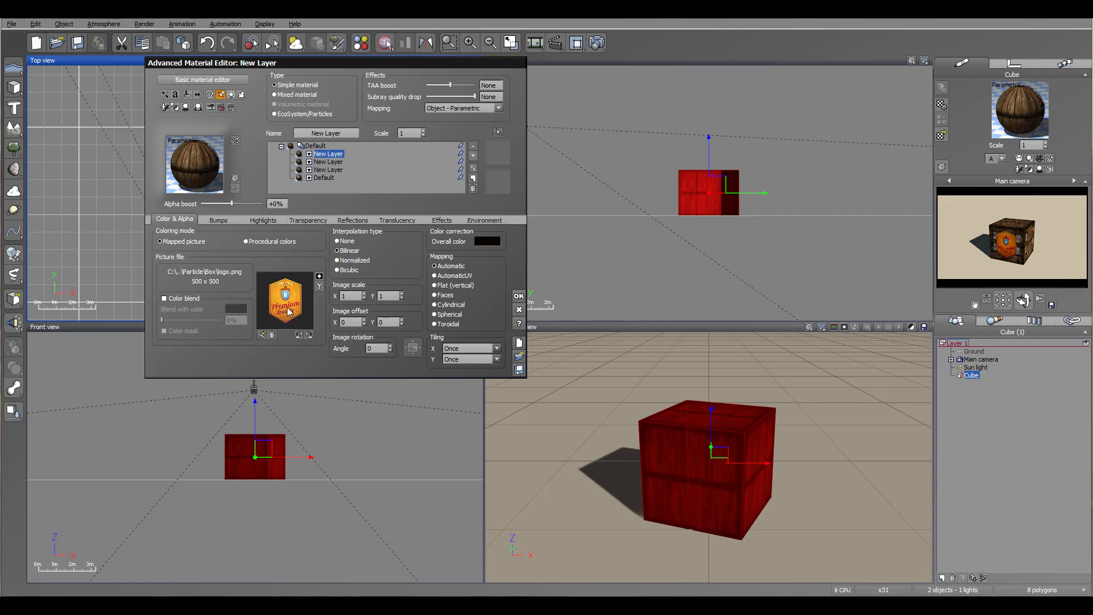
{"action": "left_click", "coordinate": [288, 299]}
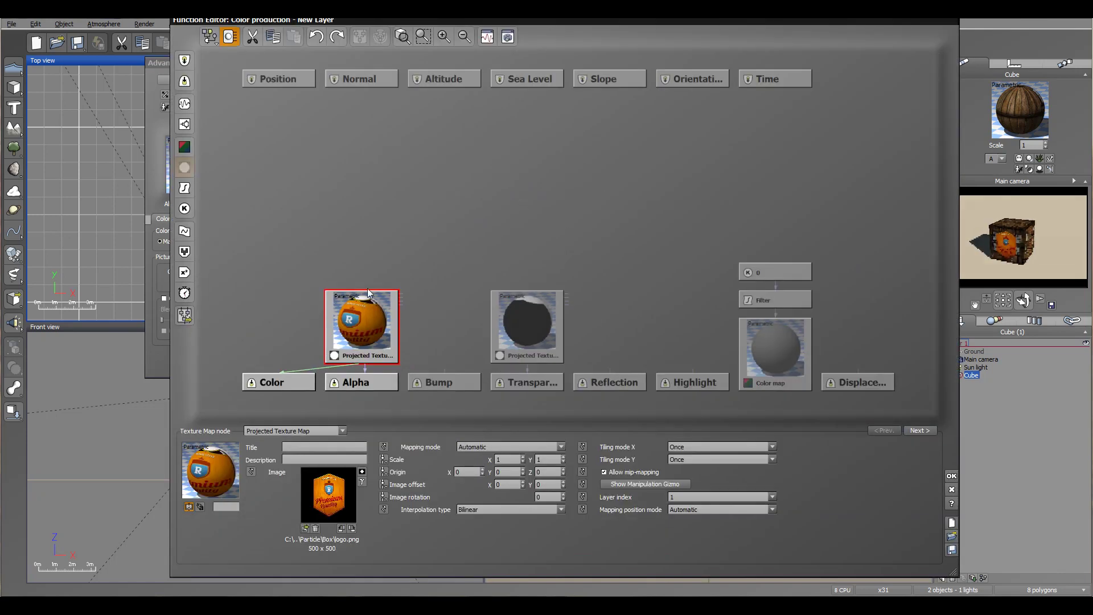
{"action": "left_click_drag", "start_coordinate": [347, 297], "coordinate": [291, 187]}
{"action": "left_click_drag", "start_coordinate": [516, 309], "coordinate": [441, 241]}
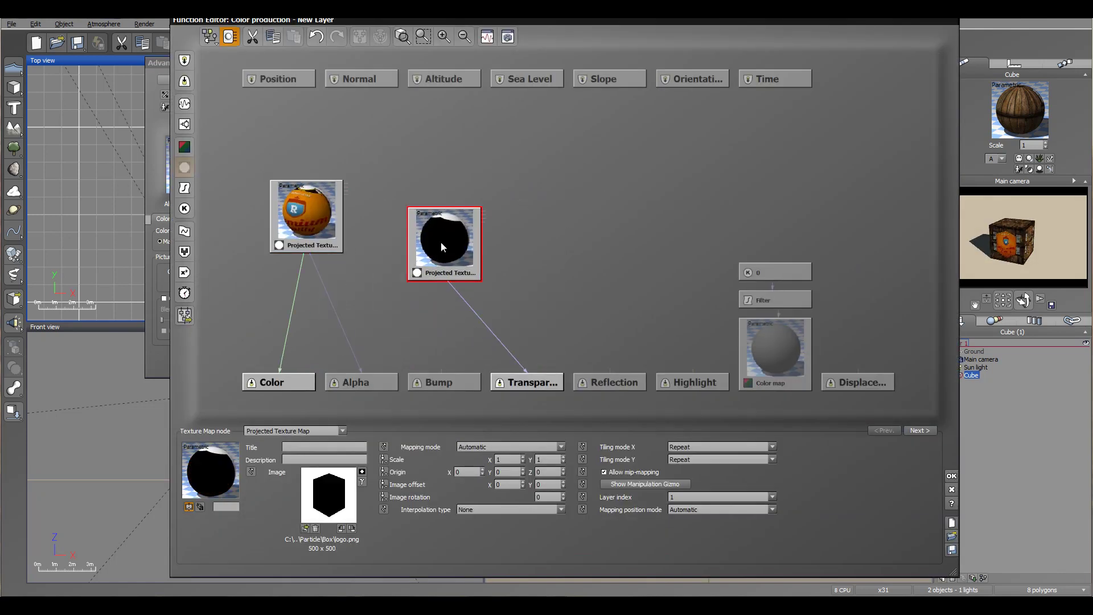
{"action": "left_click", "coordinate": [314, 220]}
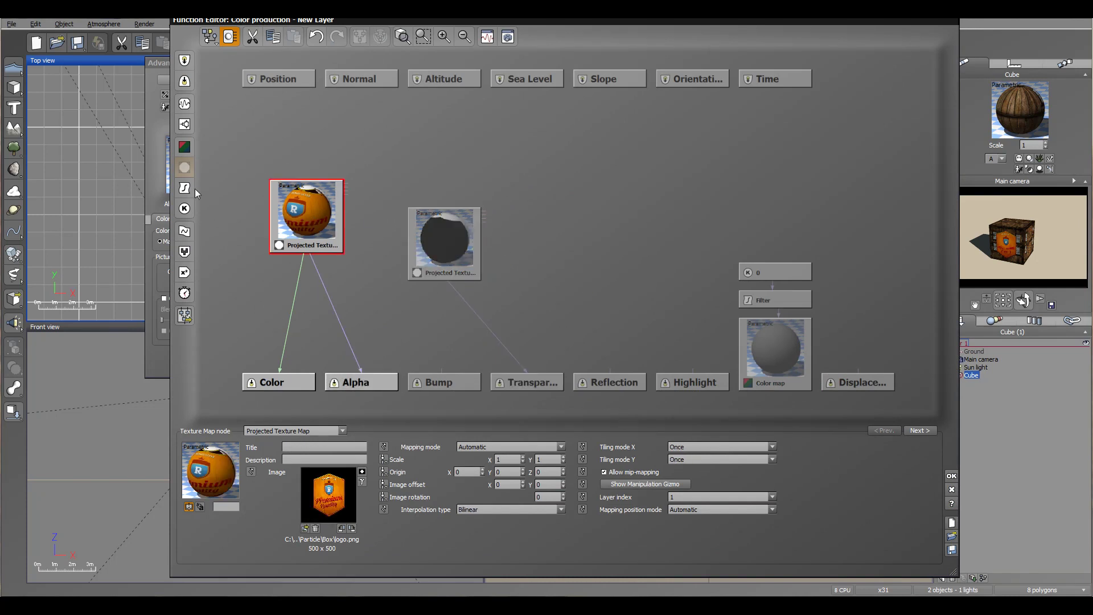
Open the texture placement editor for the logo color node and set the logo's scale to 0.5 in X and Y.
{"action": "left_click", "coordinate": [629, 484]}
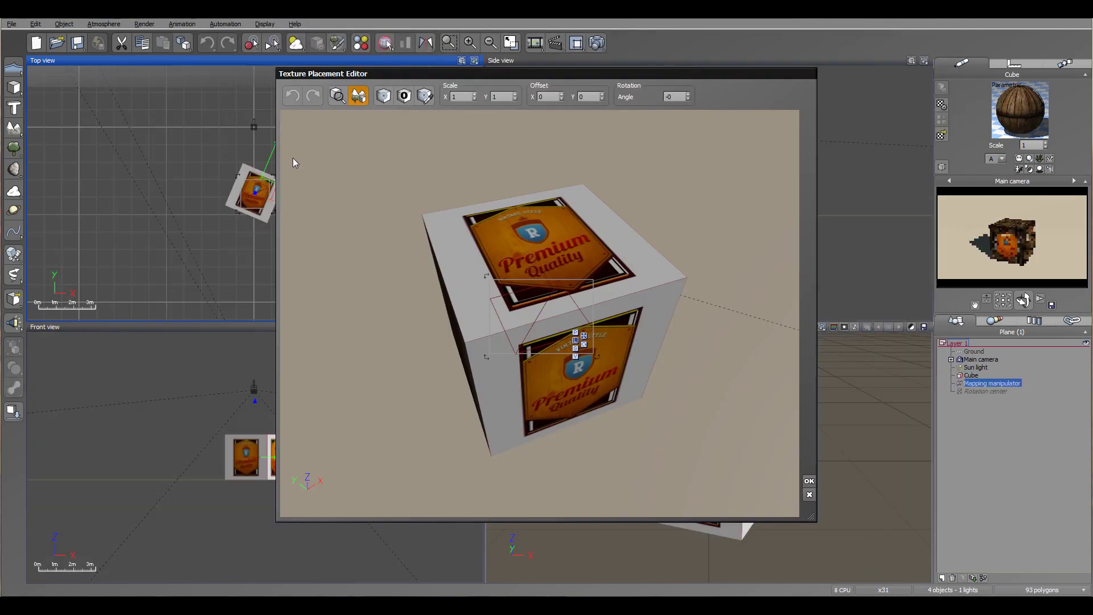
{"action": "left_click_drag", "start_coordinate": [490, 69], "coordinate": [476, 83]}
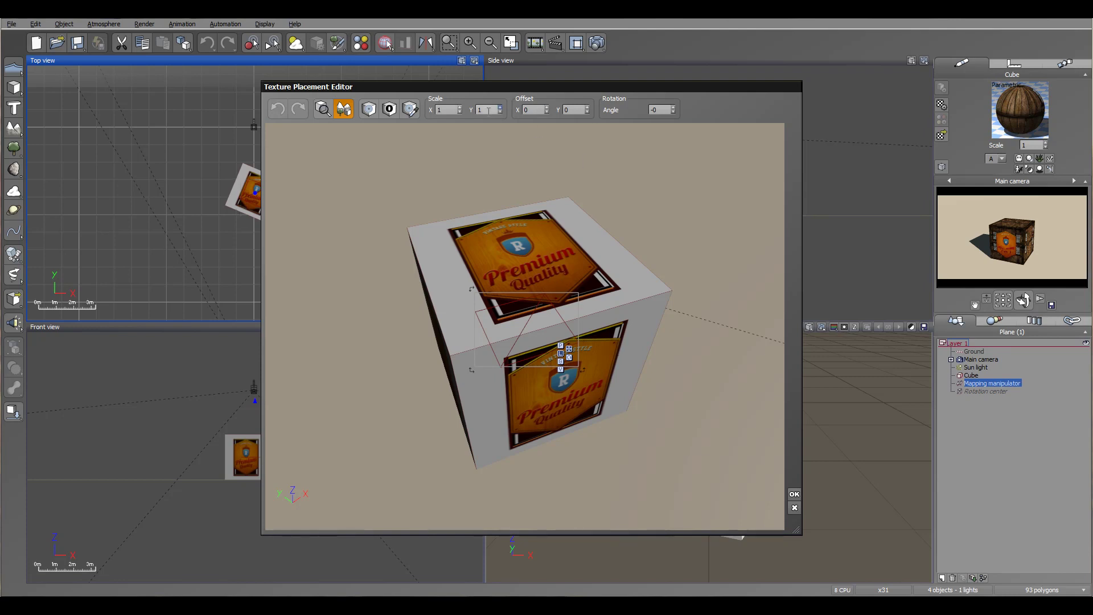
{"action": "left_click", "coordinate": [460, 109]}
{"action": "left_click_drag", "start_coordinate": [460, 109], "coordinate": [460, 112]}
{"action": "left_click", "coordinate": [494, 110]}
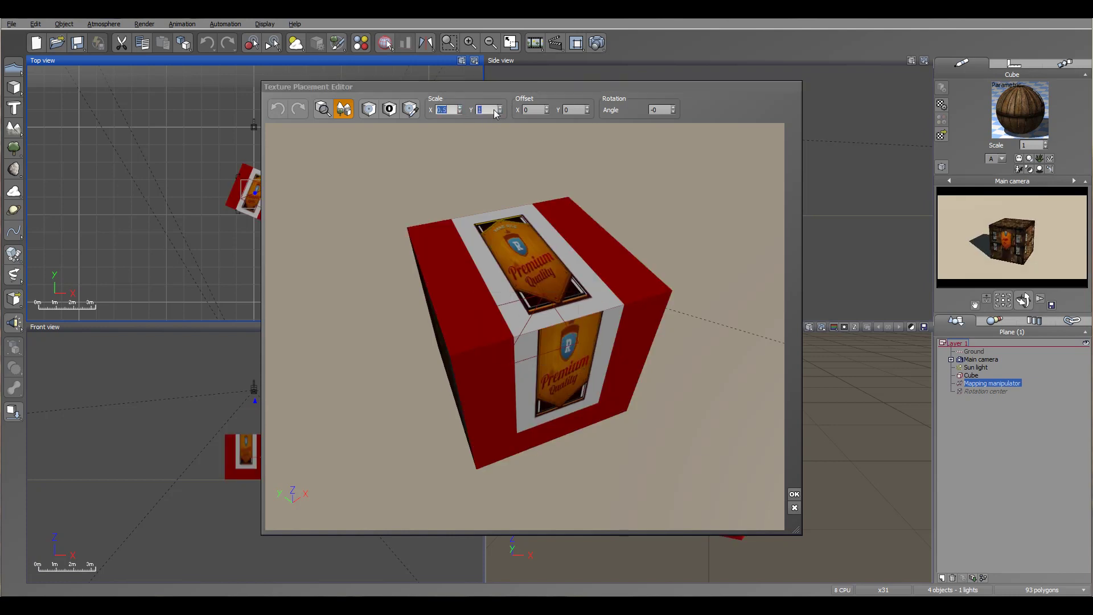
{"action": "type", "text": "0.5"}
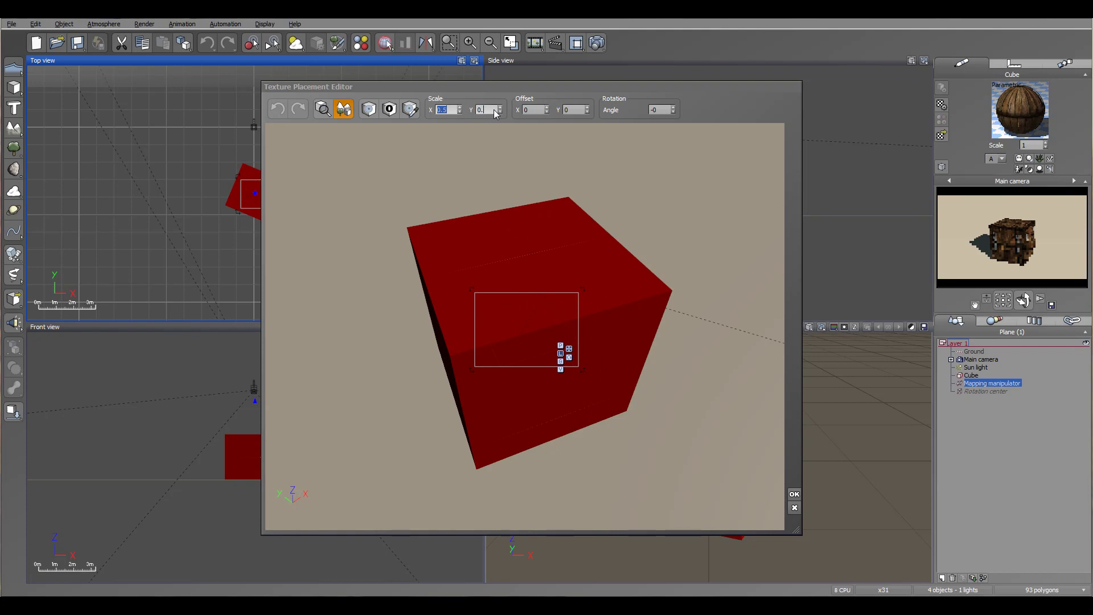
{"action": "right_click", "coordinate": [1010, 242]}
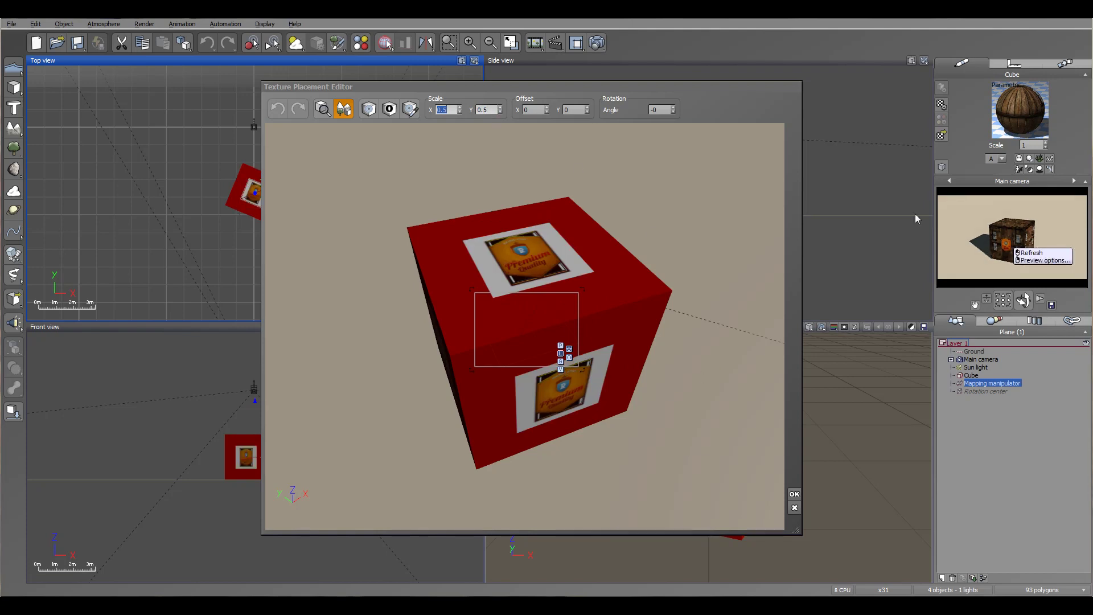
Shift the logo up the cube's face by setting its Y offset to 0.5.
{"action": "left_click", "coordinate": [589, 108]}
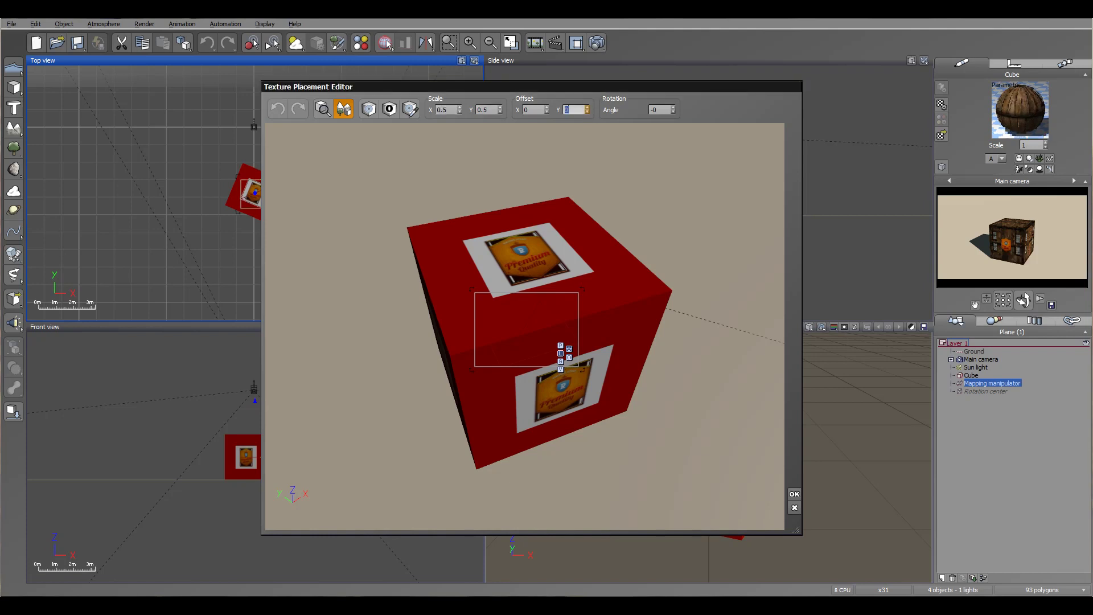
{"action": "left_click", "coordinate": [587, 112]}
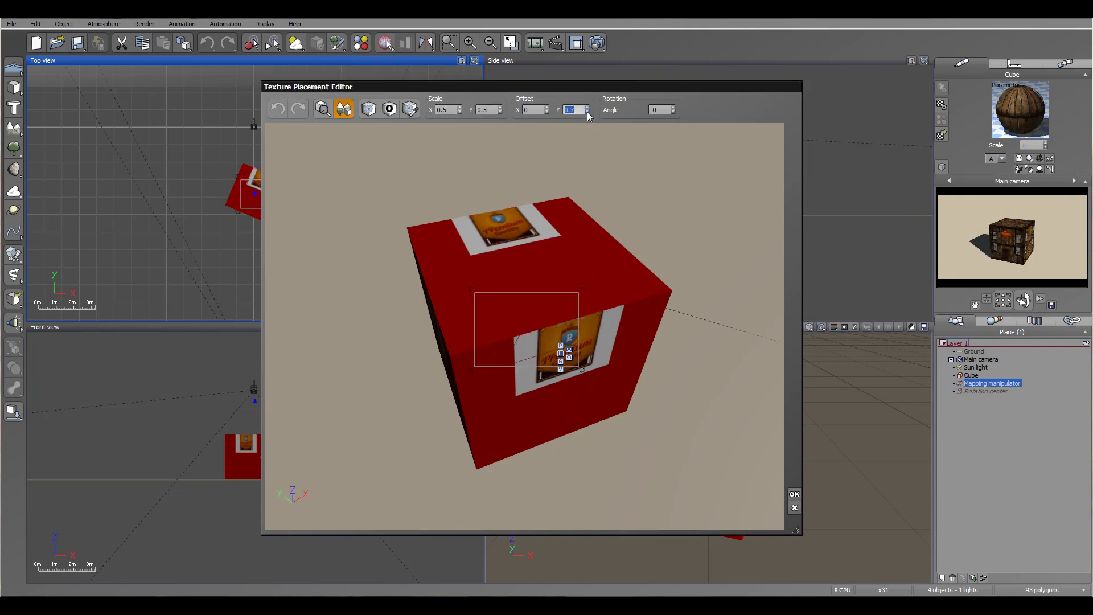
{"action": "left_click", "coordinate": [587, 111]}
{"action": "left_click", "coordinate": [586, 112]}
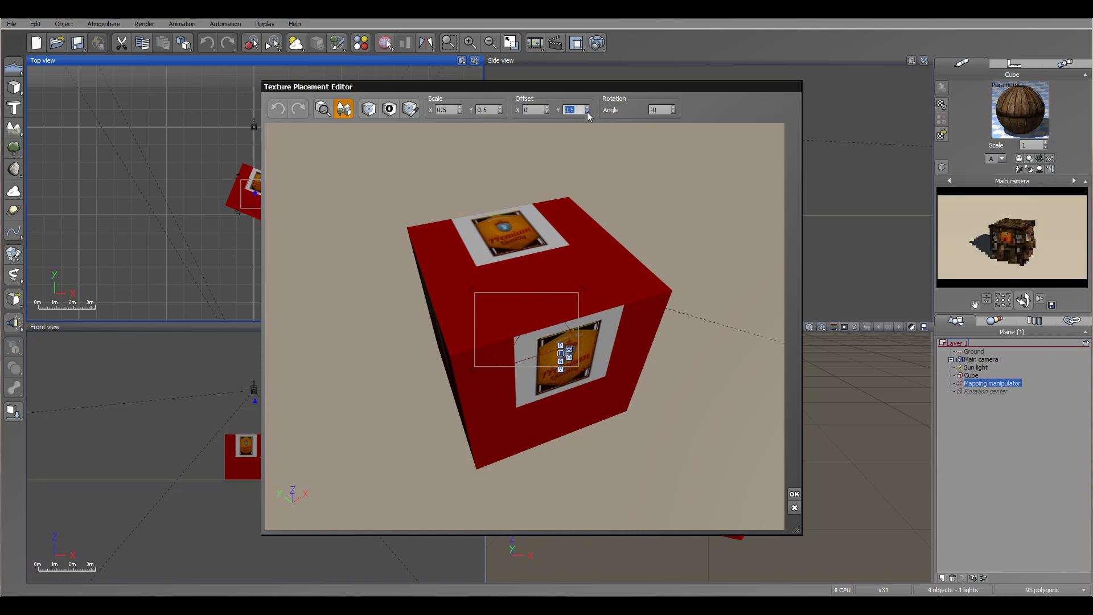
Set the logo's scale to 0.3 in X and Y and its Y offset to 0.6, and accept the placement and function.
{"action": "left_click", "coordinate": [460, 112]}
{"action": "left_click", "coordinate": [460, 111]}
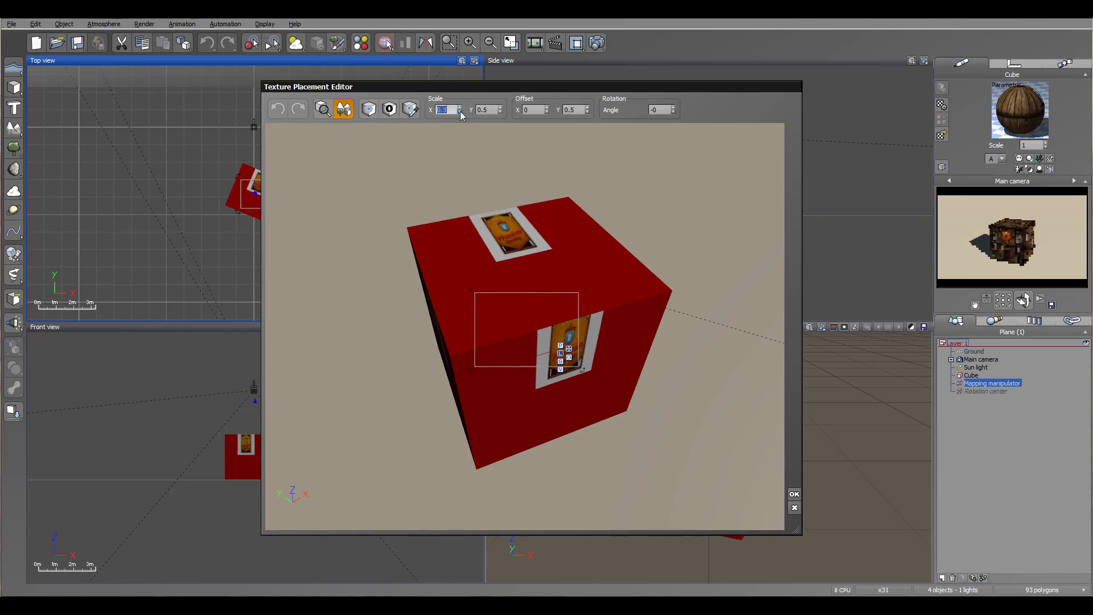
{"action": "left_click", "coordinate": [500, 112]}
{"action": "left_click", "coordinate": [500, 112]}
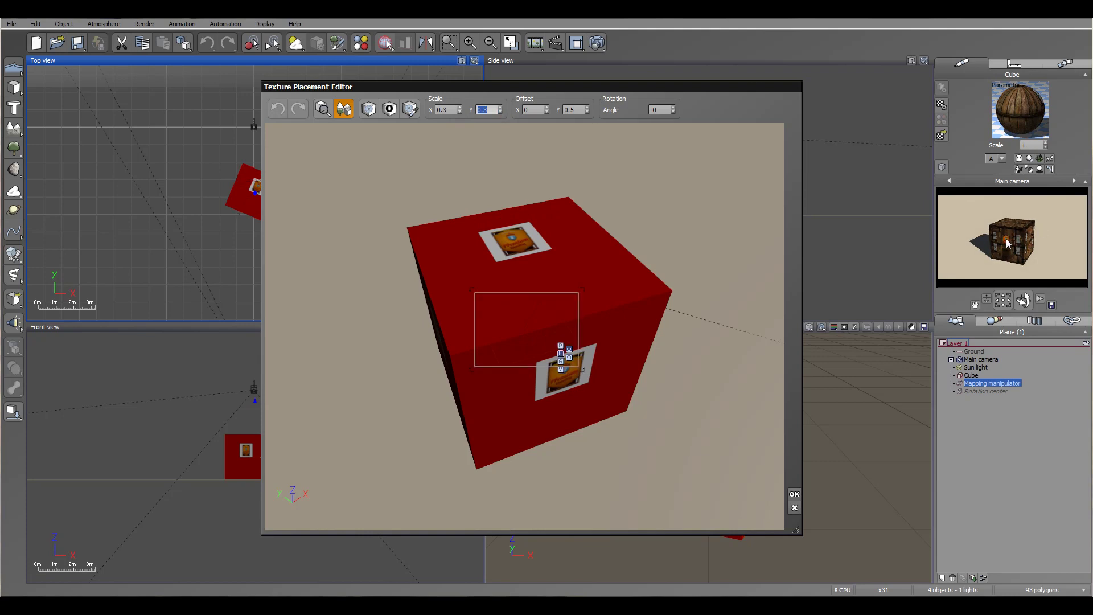
{"action": "left_click", "coordinate": [588, 107]}
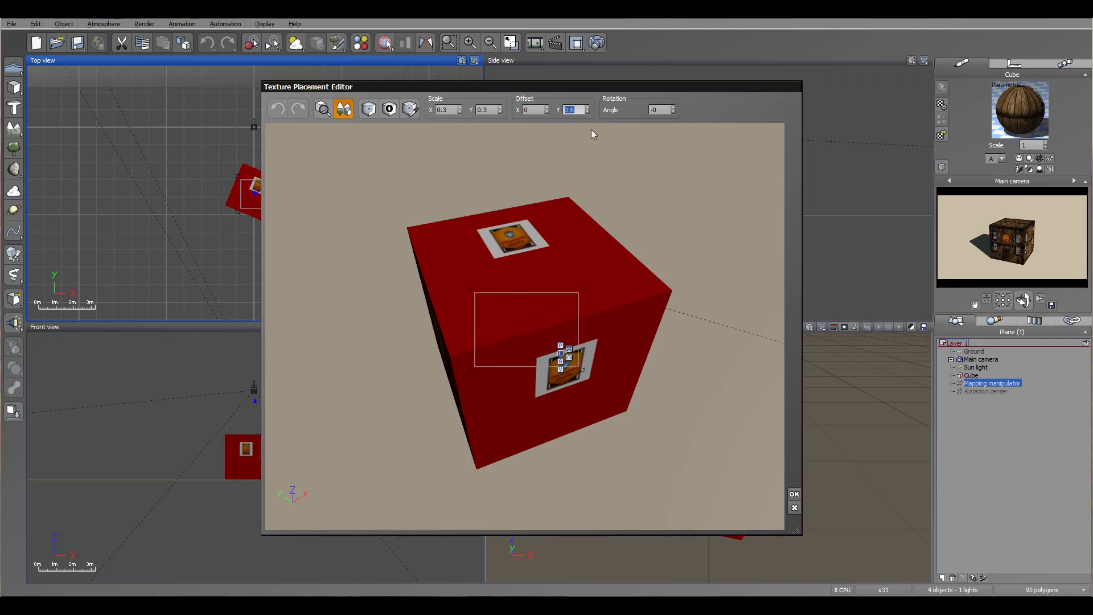
{"action": "left_click", "coordinate": [794, 494]}
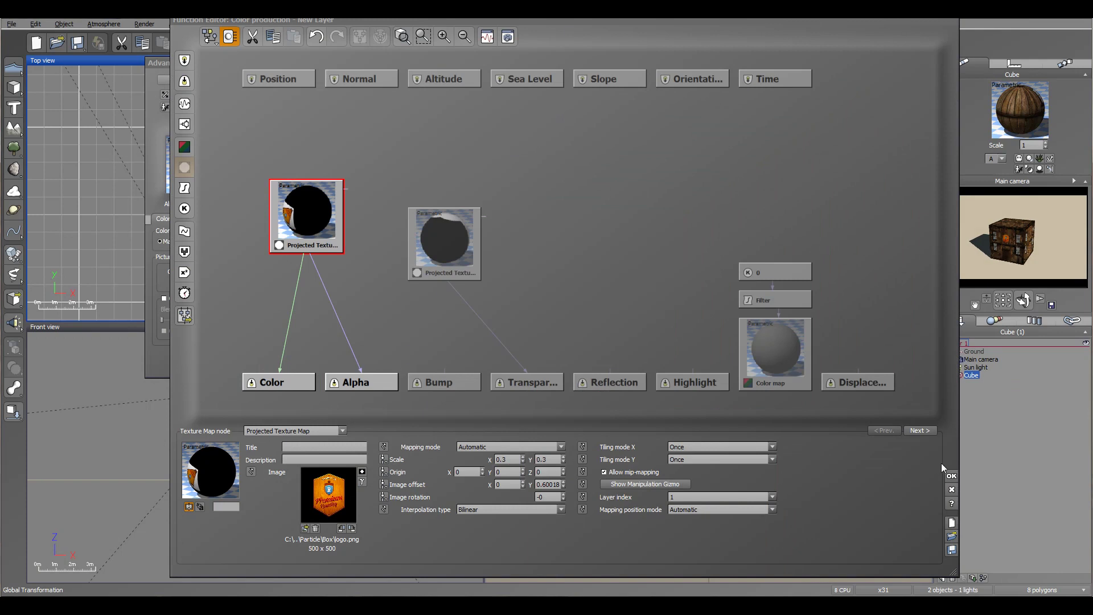
{"action": "left_click", "coordinate": [950, 477]}
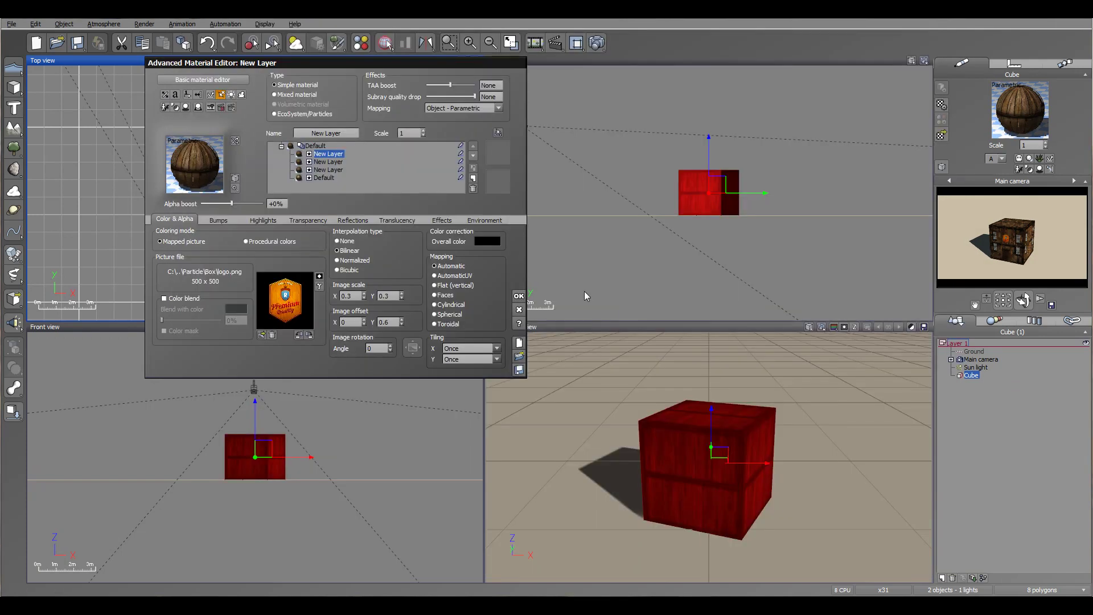
Render the scene to check the logo on the door side, dismiss the render and accept the material.
{"action": "left_click", "coordinate": [597, 42]}
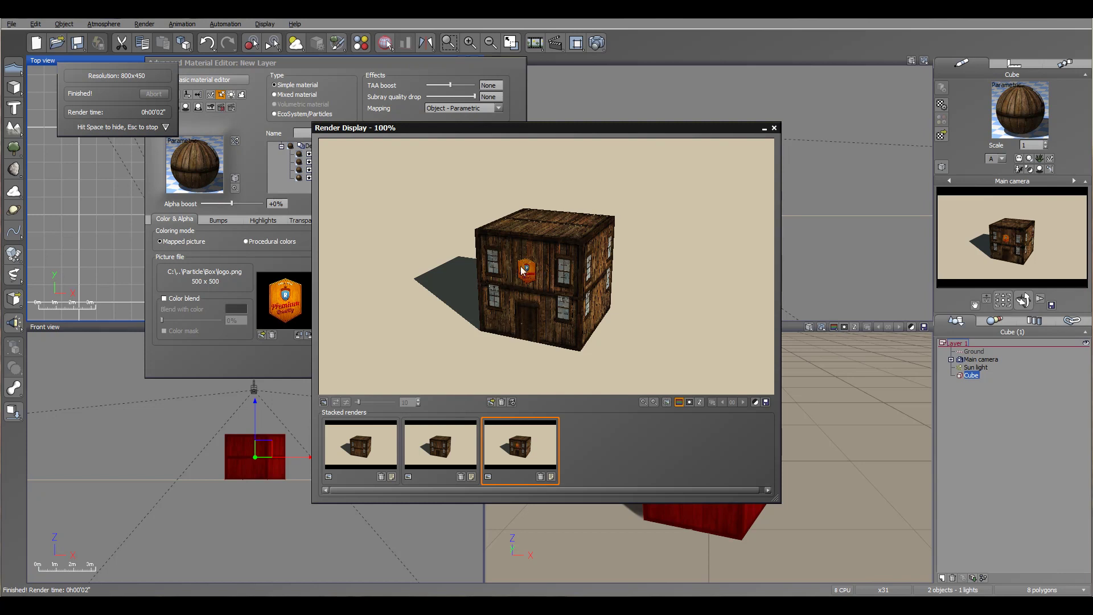
{"action": "left_click", "coordinate": [764, 130]}
{"action": "left_click", "coordinate": [519, 296]}
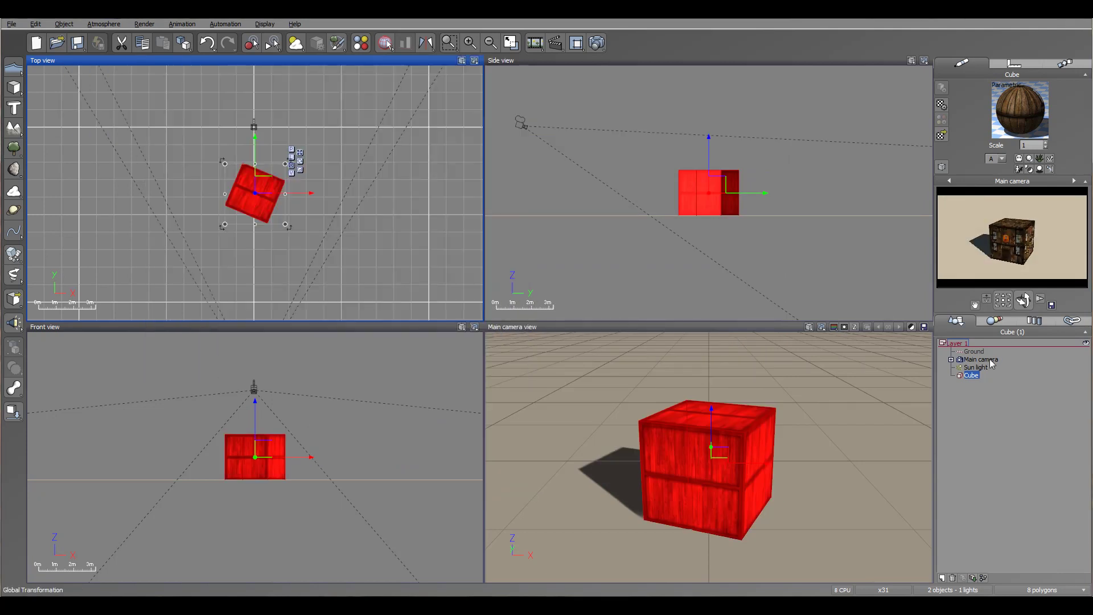
Move the main camera closer to the cube and slightly sideways at about 3.92 m height, and tilt it to frame the box.
{"action": "left_click", "coordinate": [981, 359]}
{"action": "left_click_drag", "start_coordinate": [717, 181], "coordinate": [778, 196]}
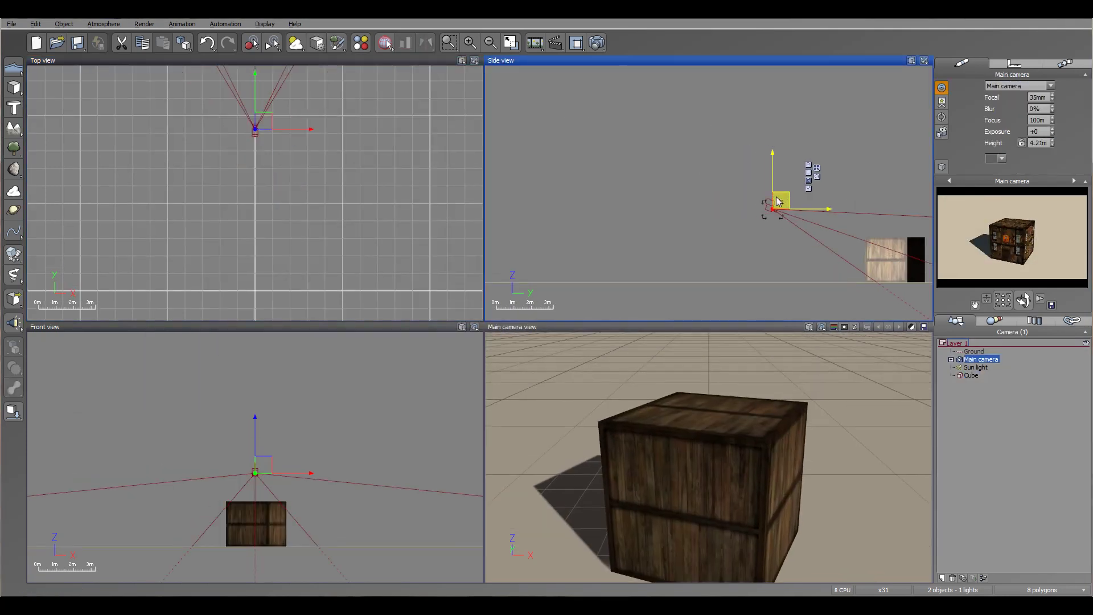
{"action": "left_click_drag", "start_coordinate": [263, 118], "coordinate": [284, 118]}
{"action": "left_click_drag", "start_coordinate": [771, 202], "coordinate": [721, 136]}
{"action": "left_click_drag", "start_coordinate": [287, 162], "coordinate": [278, 163]}
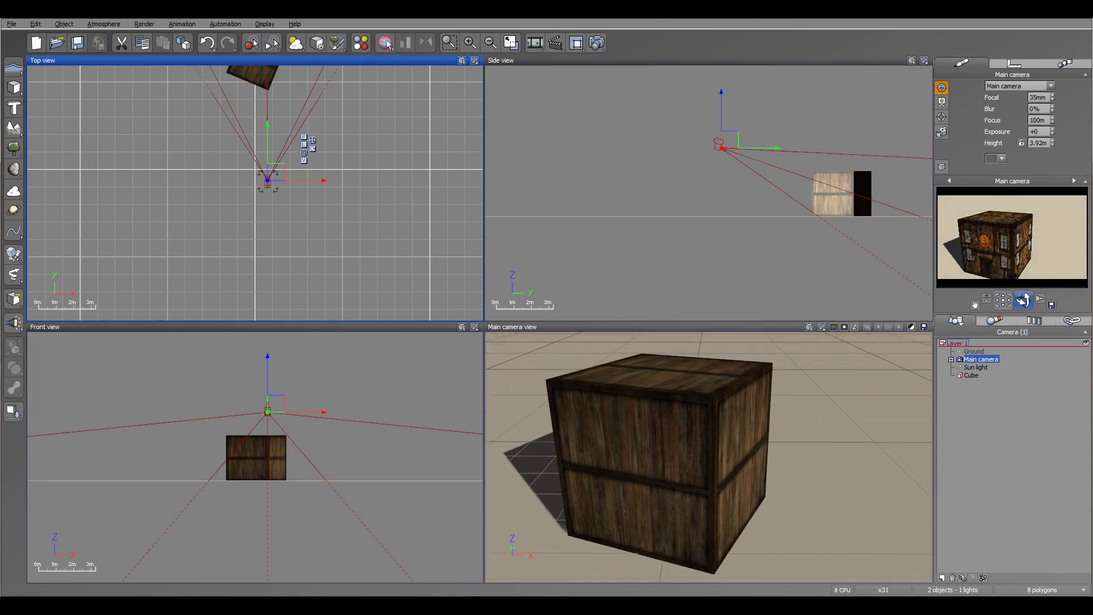
{"action": "left_click_drag", "start_coordinate": [1025, 303], "coordinate": [1029, 302]}
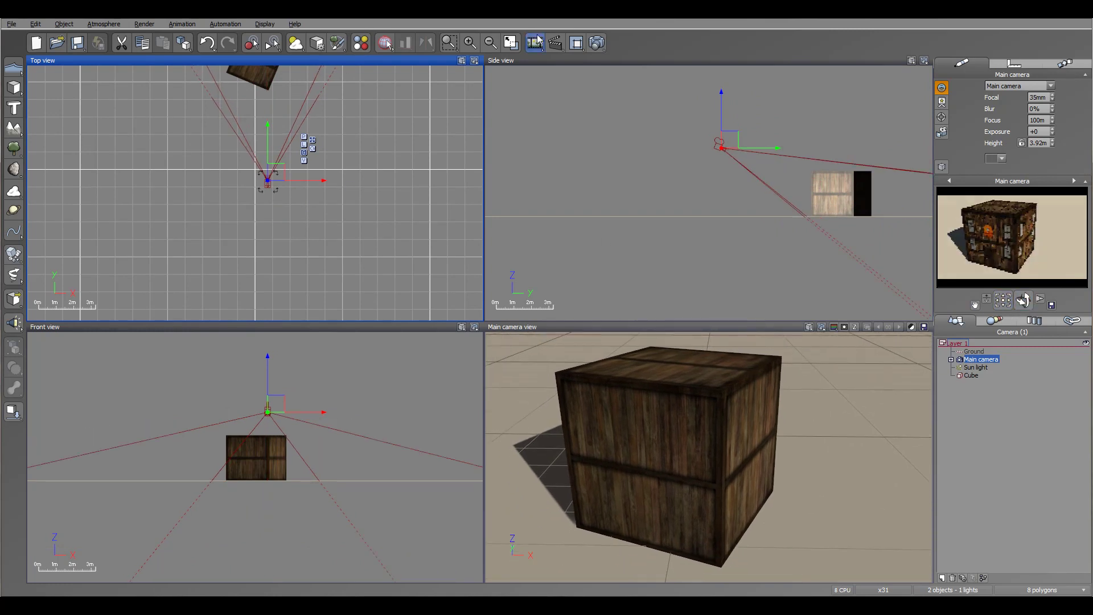
Set the atmosphere's lighting model to Global radiosity and render the scene at Final quality, 800x450.
{"action": "left_click", "coordinate": [103, 23]}
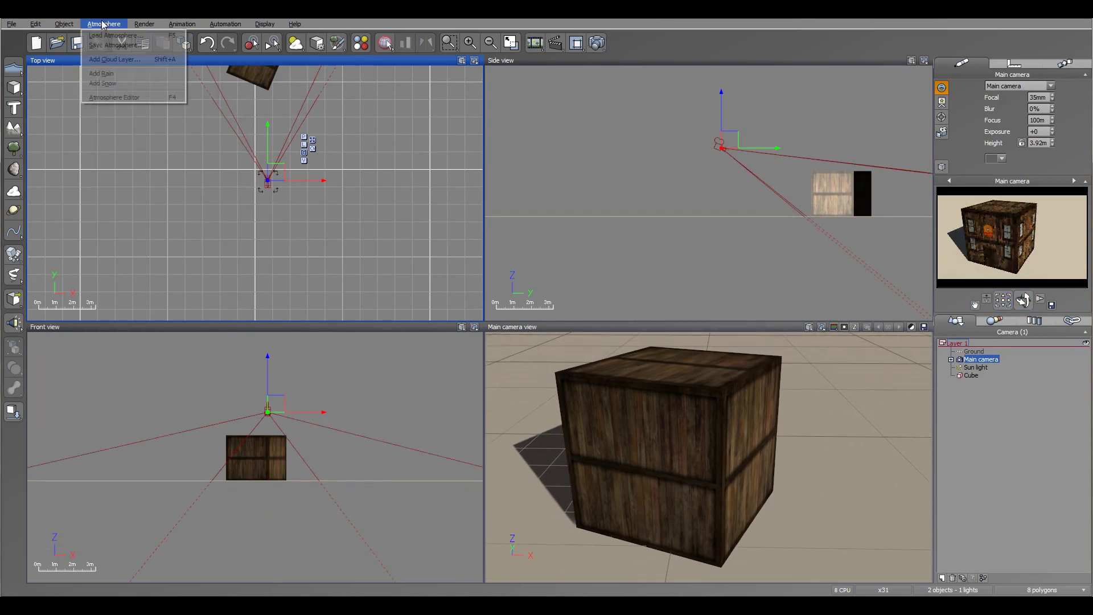
{"action": "left_click", "coordinate": [142, 97]}
{"action": "left_click", "coordinate": [203, 164]}
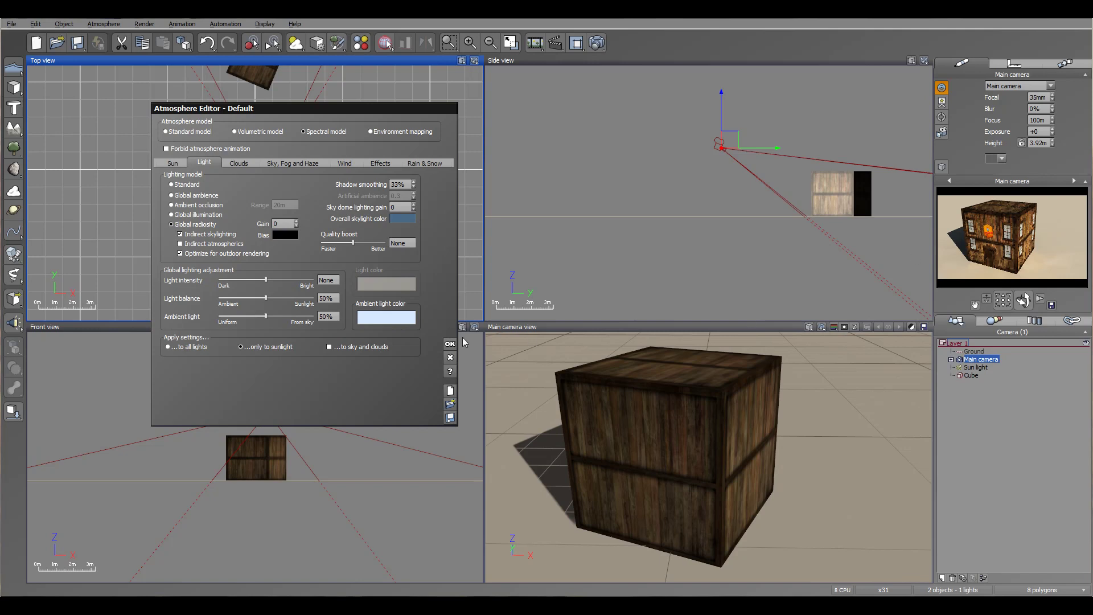
{"action": "left_click", "coordinate": [450, 343]}
{"action": "left_click", "coordinate": [597, 43]}
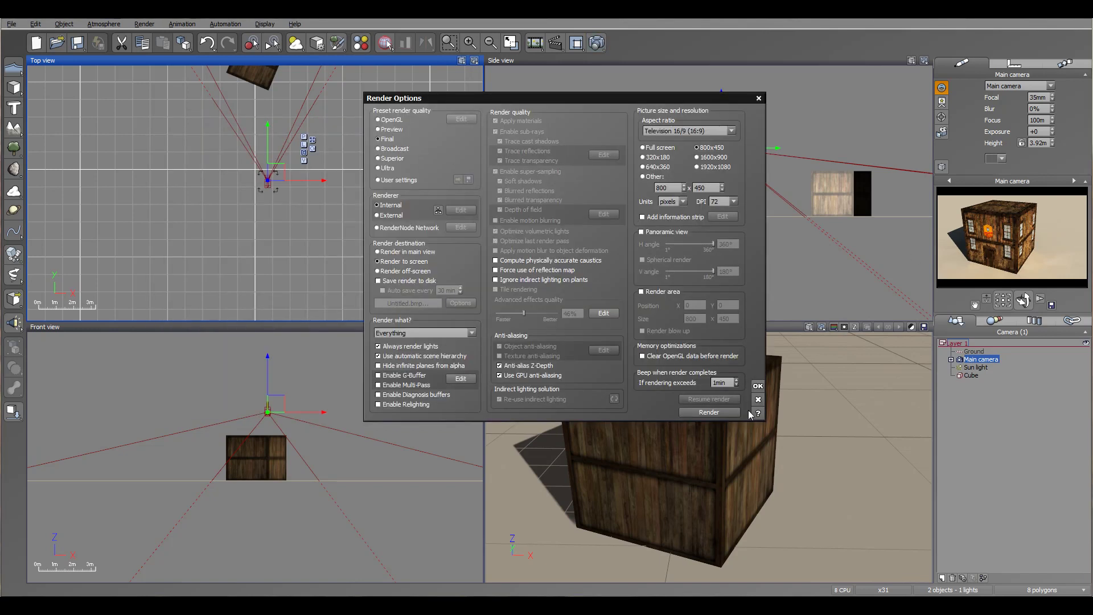
{"action": "left_click", "coordinate": [709, 412]}
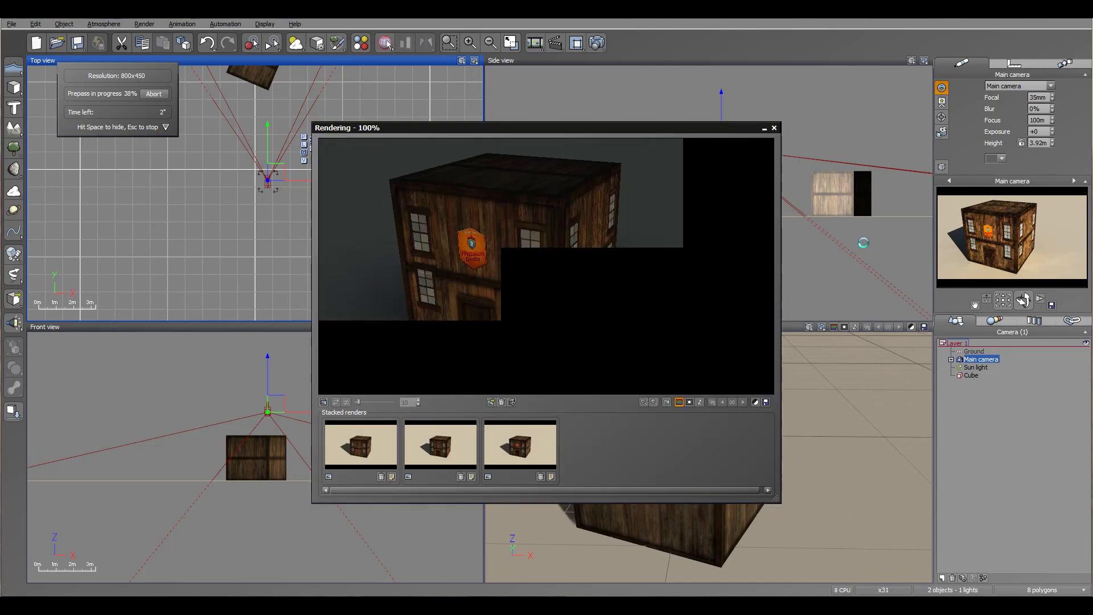